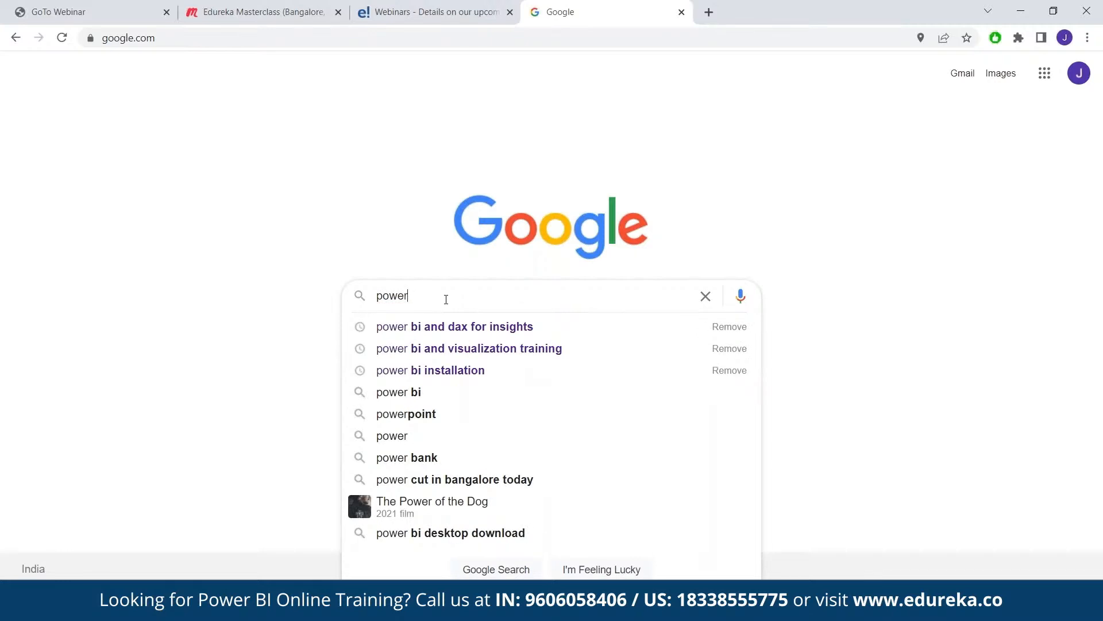
Search Google for "power bi installation"
{"action": "key", "text": "BackSpace"}
{"action": "type", "text": "i"}
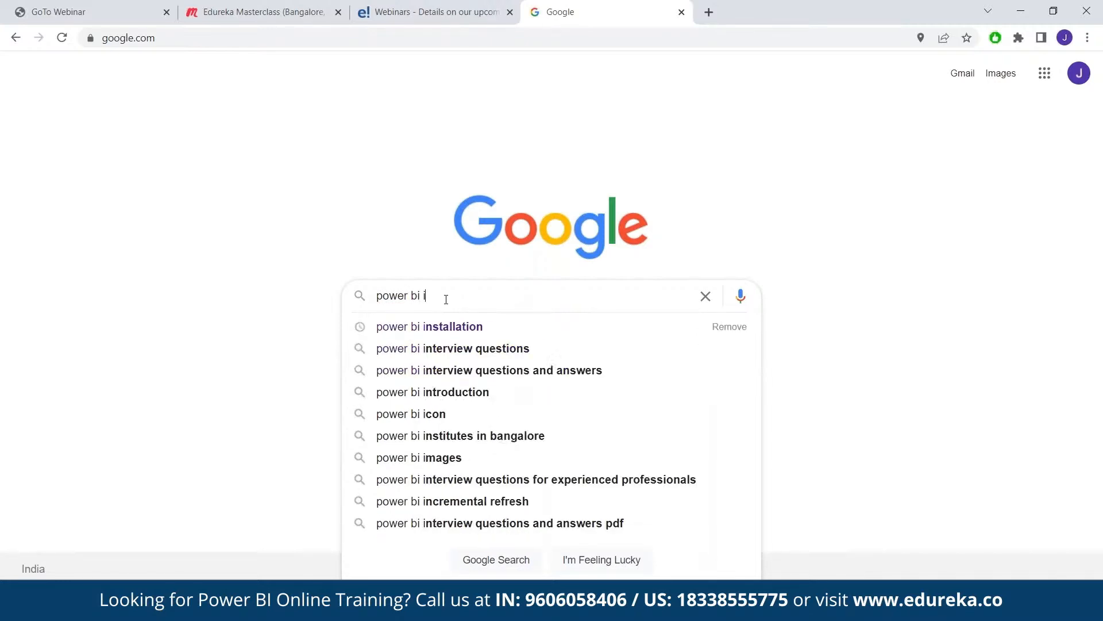
{"action": "type", "text": "nstallation"}
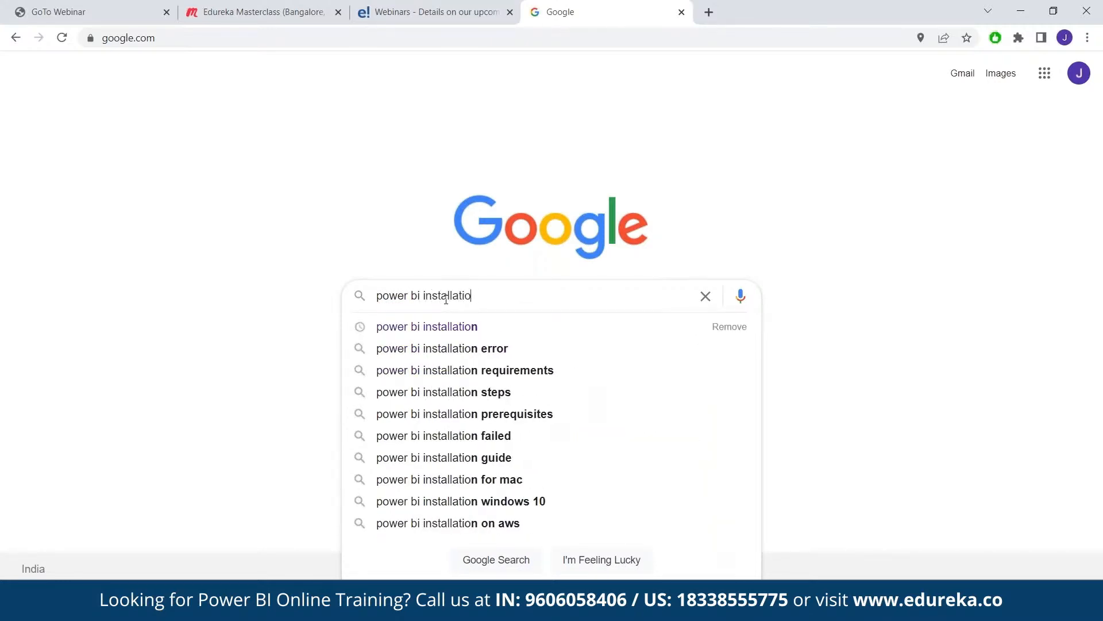
{"action": "key", "text": "Return"}
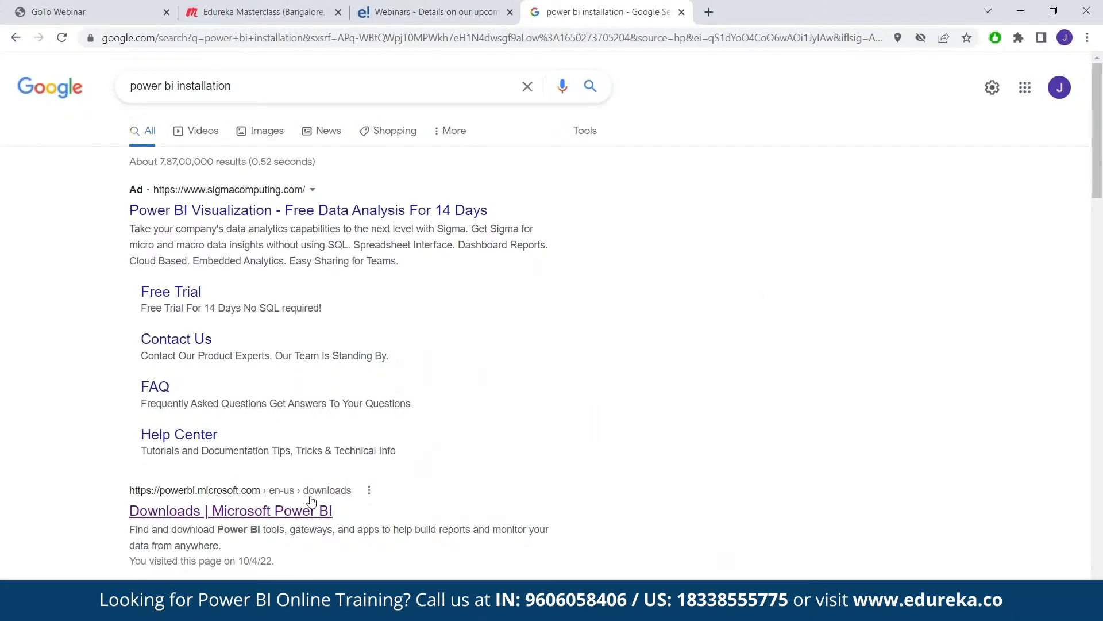
Open the Microsoft Power BI Downloads search result in a new browser tab and switch to it
{"action": "right_click", "coordinate": [249, 520]}
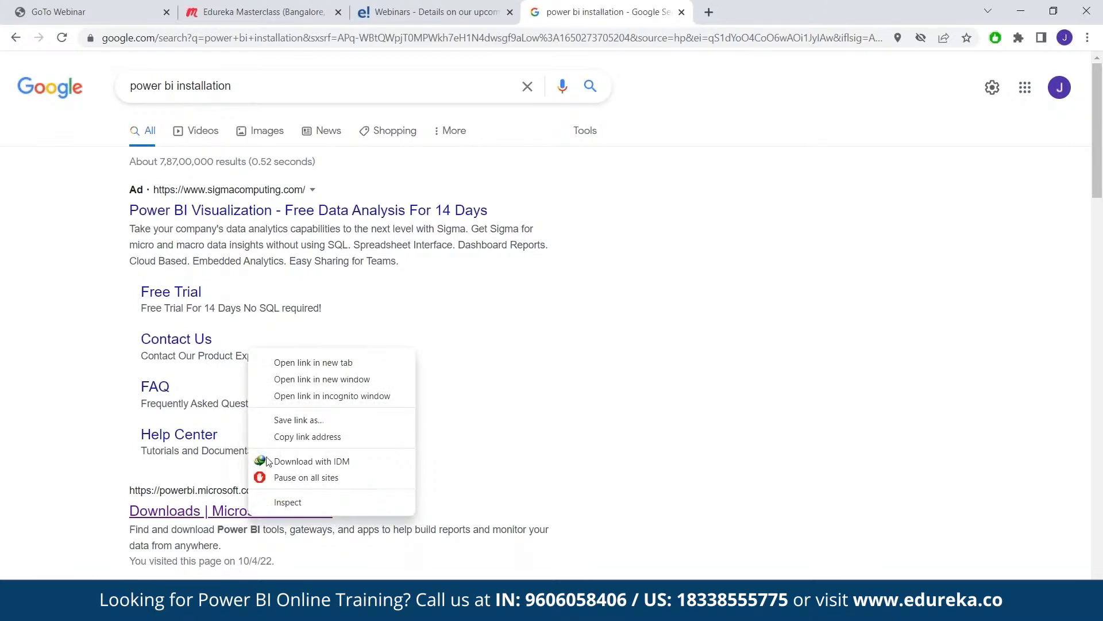
{"action": "left_click", "coordinate": [310, 366]}
{"action": "left_click", "coordinate": [775, 7]}
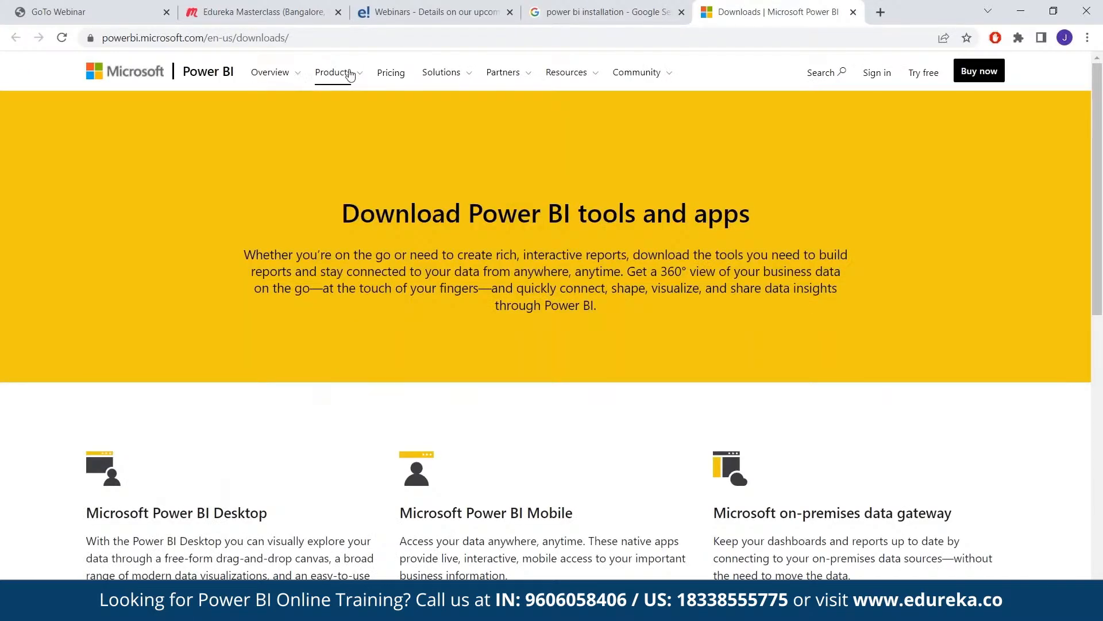
Go to the Power BI Desktop product page and open its download or language options
{"action": "left_click", "coordinate": [356, 78]}
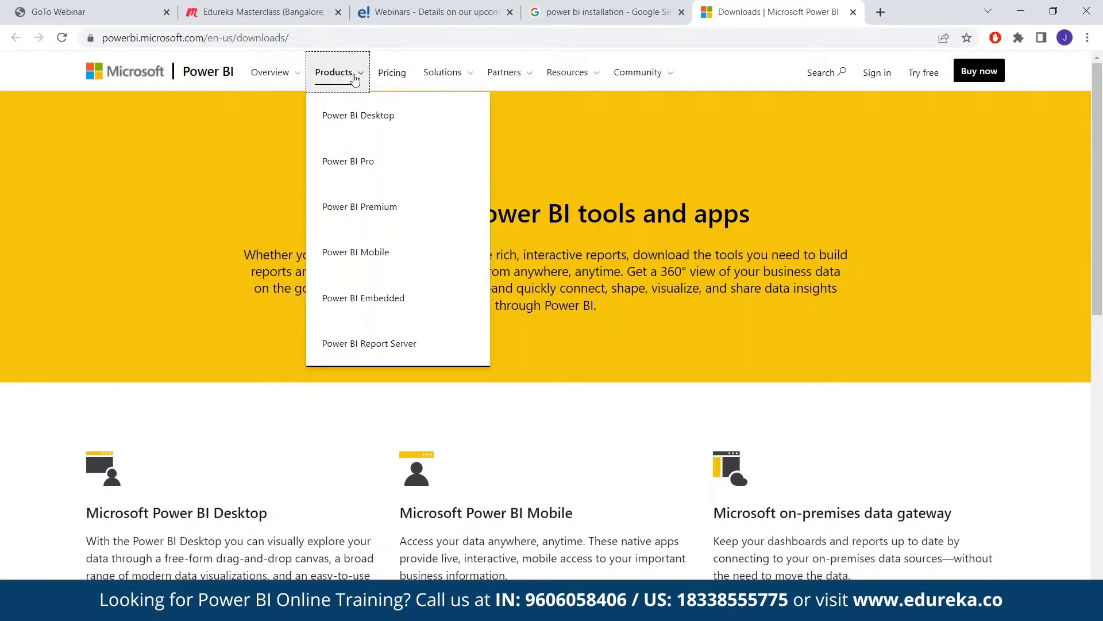
{"action": "left_click", "coordinate": [341, 120]}
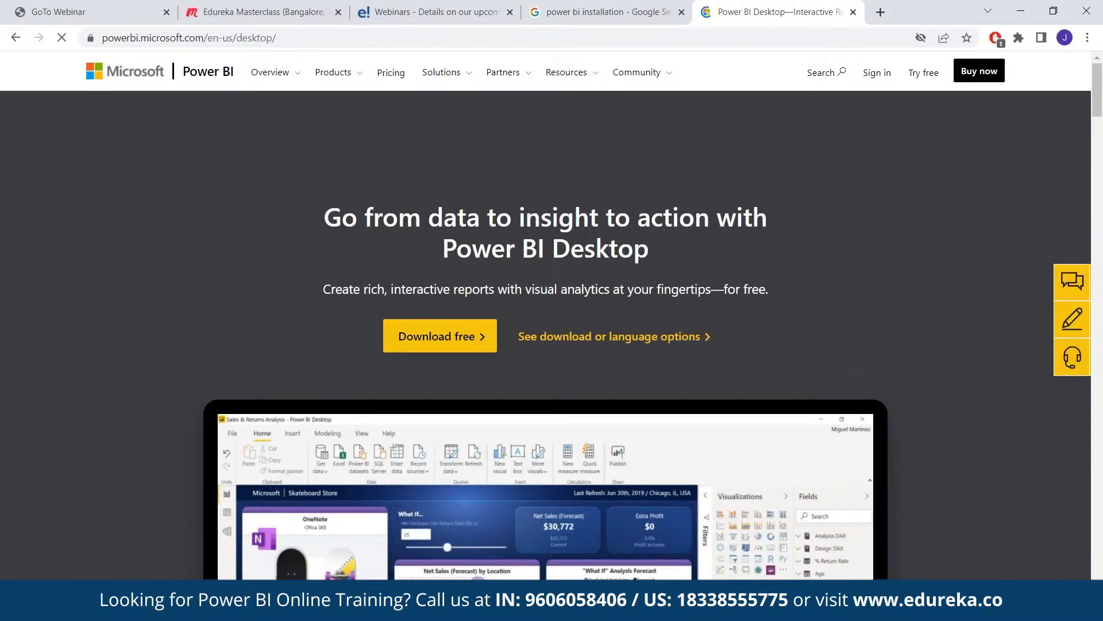
{"action": "left_click", "coordinate": [634, 342]}
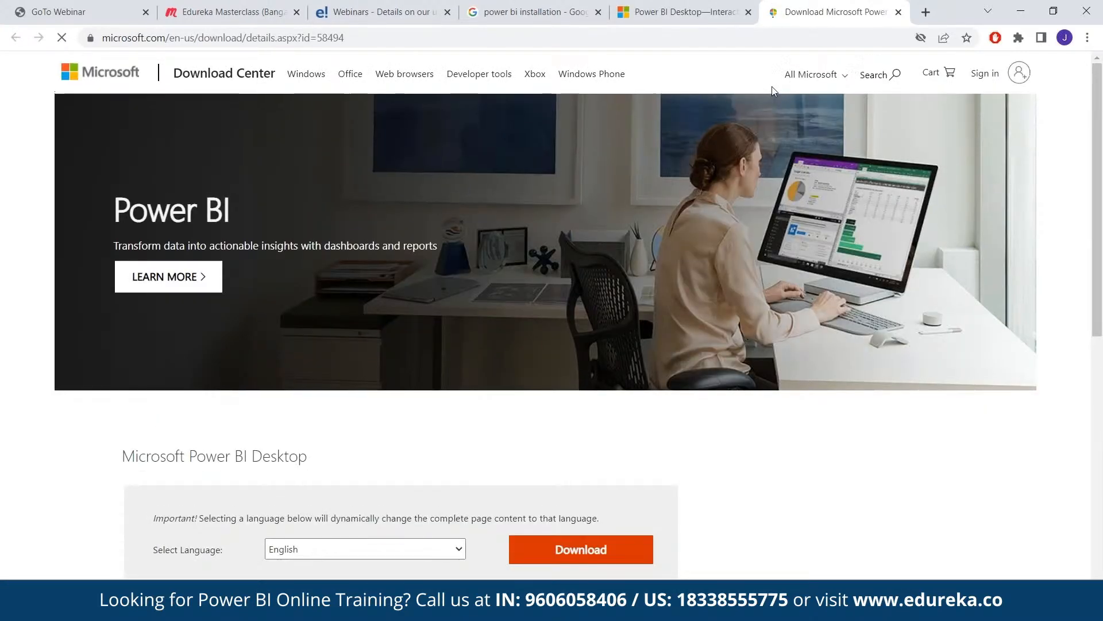
Request the English Power BI Desktop download and choose only the PBIDesktopSetup_x64.exe file
{"action": "scroll", "coordinate": [646, 507], "scroll_direction": "down", "scroll_amount": 3}
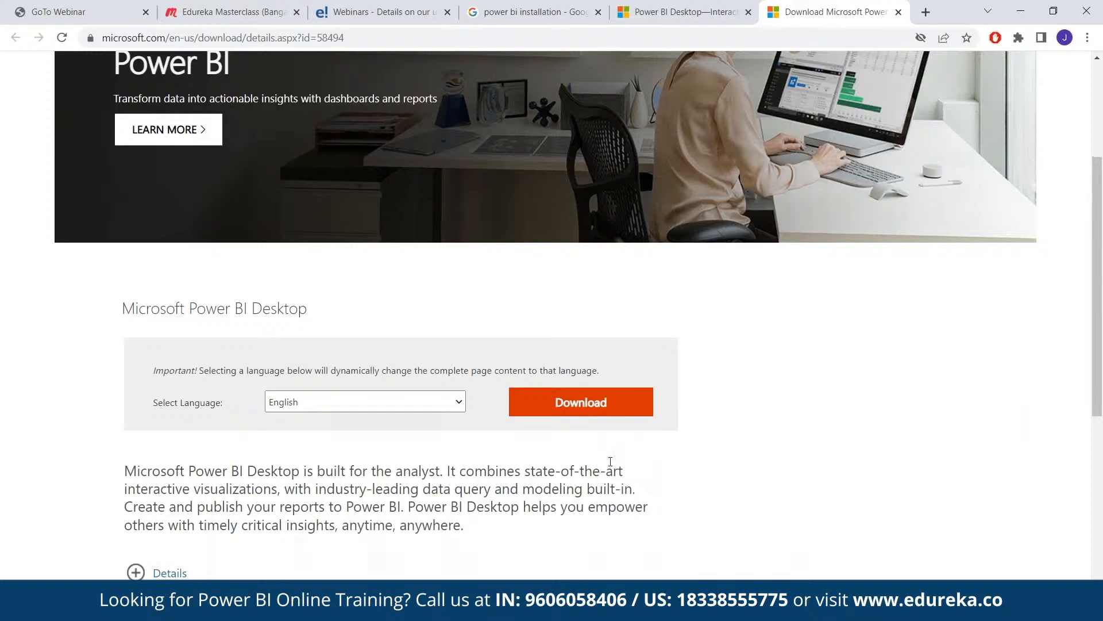
{"action": "left_click", "coordinate": [574, 410]}
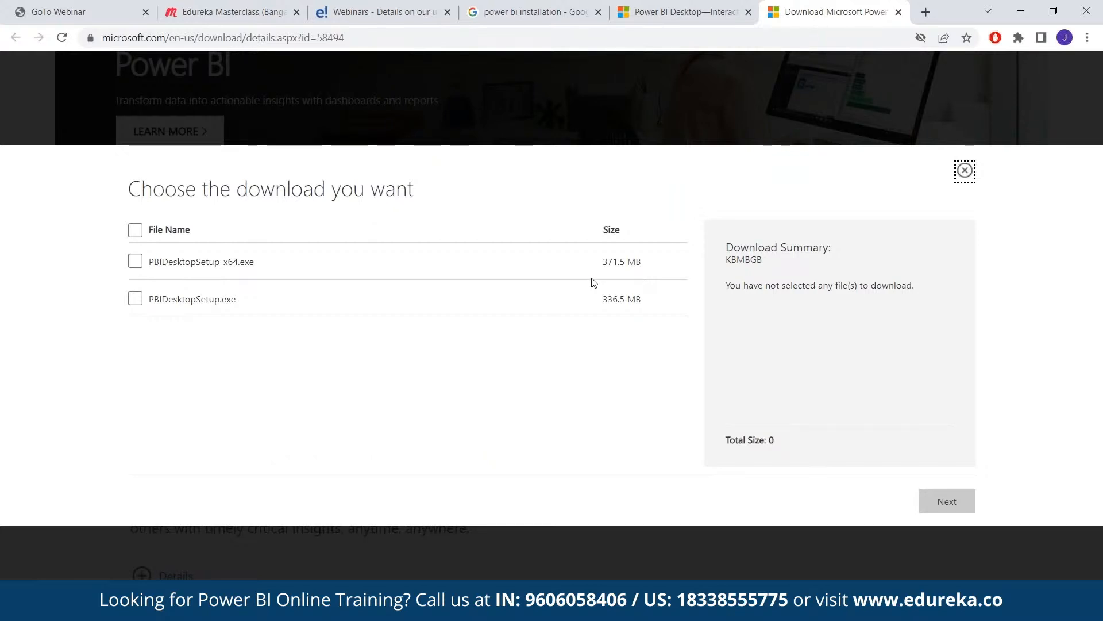
{"action": "left_click", "coordinate": [136, 300]}
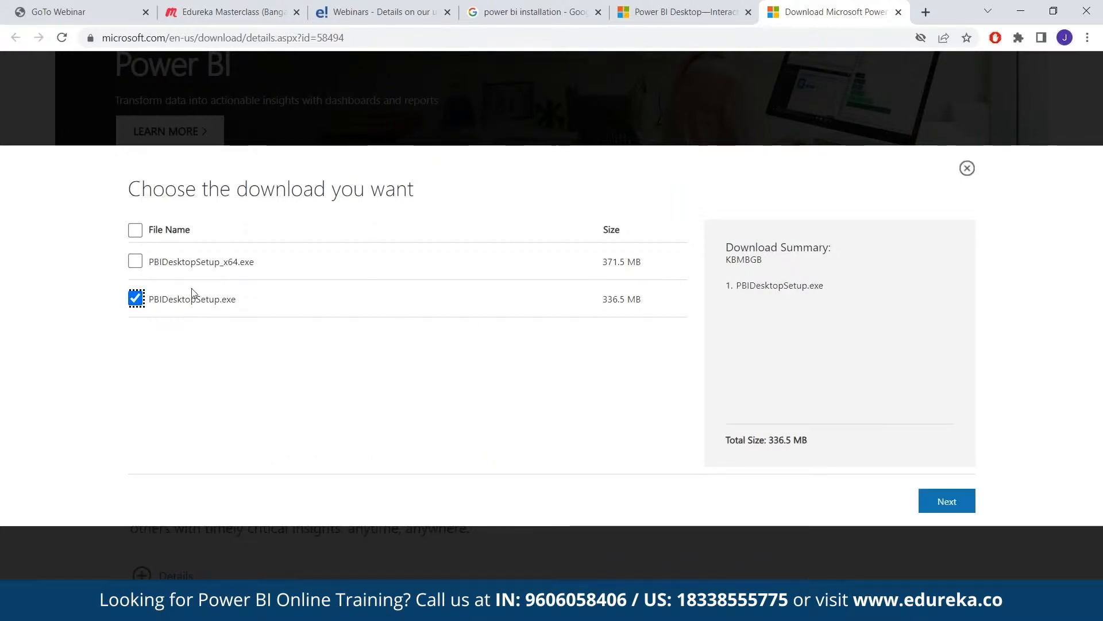
{"action": "left_click", "coordinate": [135, 260]}
{"action": "left_click", "coordinate": [136, 298]}
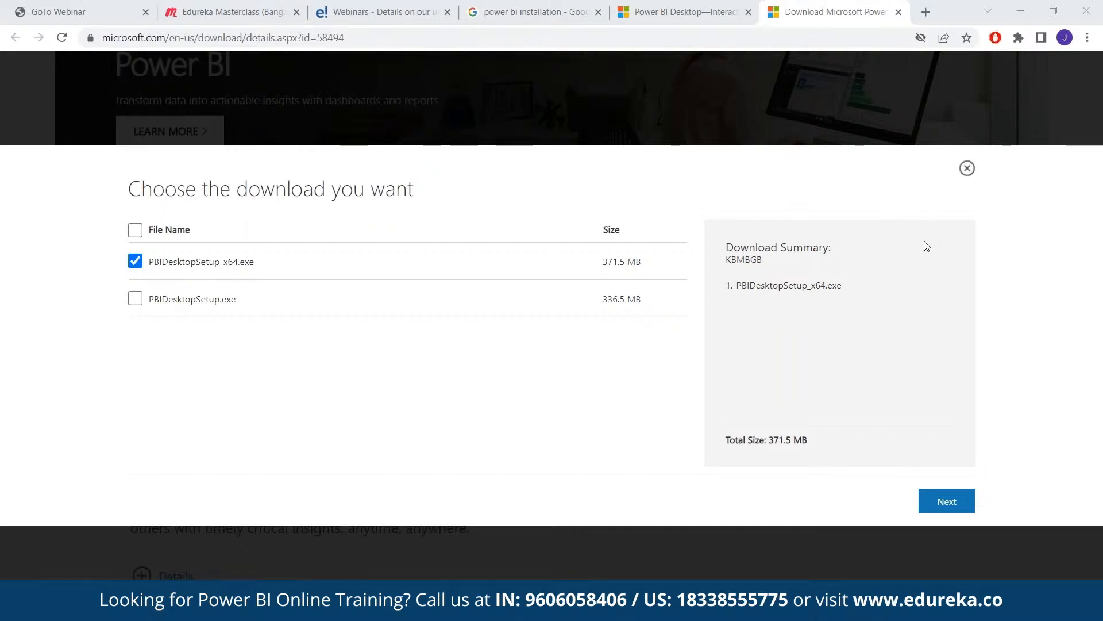
Switch to Power BI Desktop and review the Insert, Modeling, View and Help command sets, returning to the Home commands
{"action": "key", "text": "alt+Tab"}
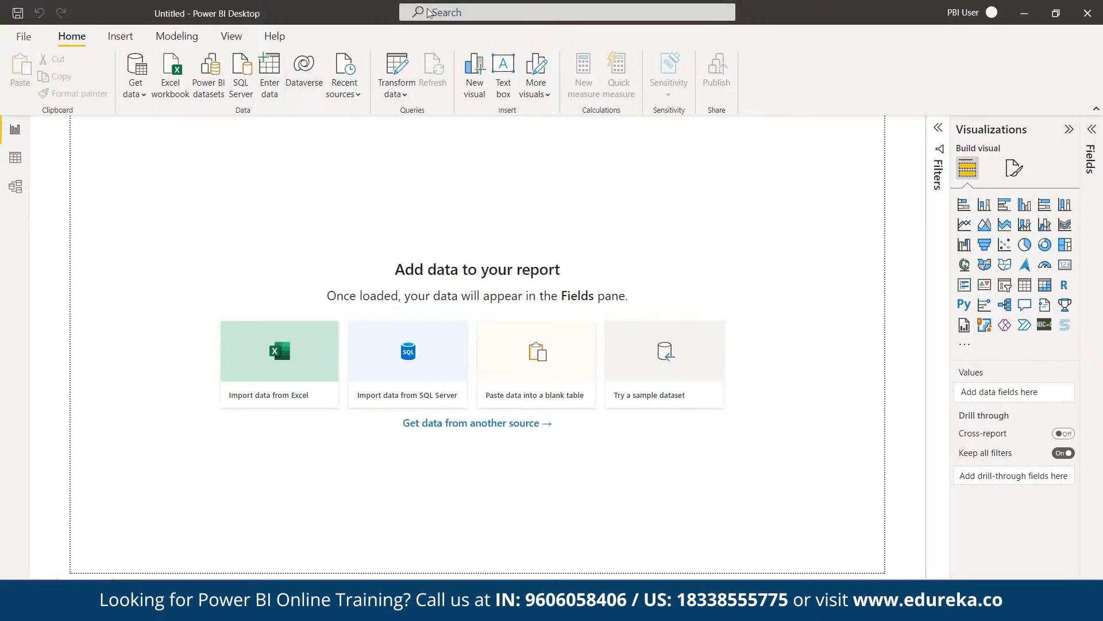
{"action": "left_click", "coordinate": [122, 37]}
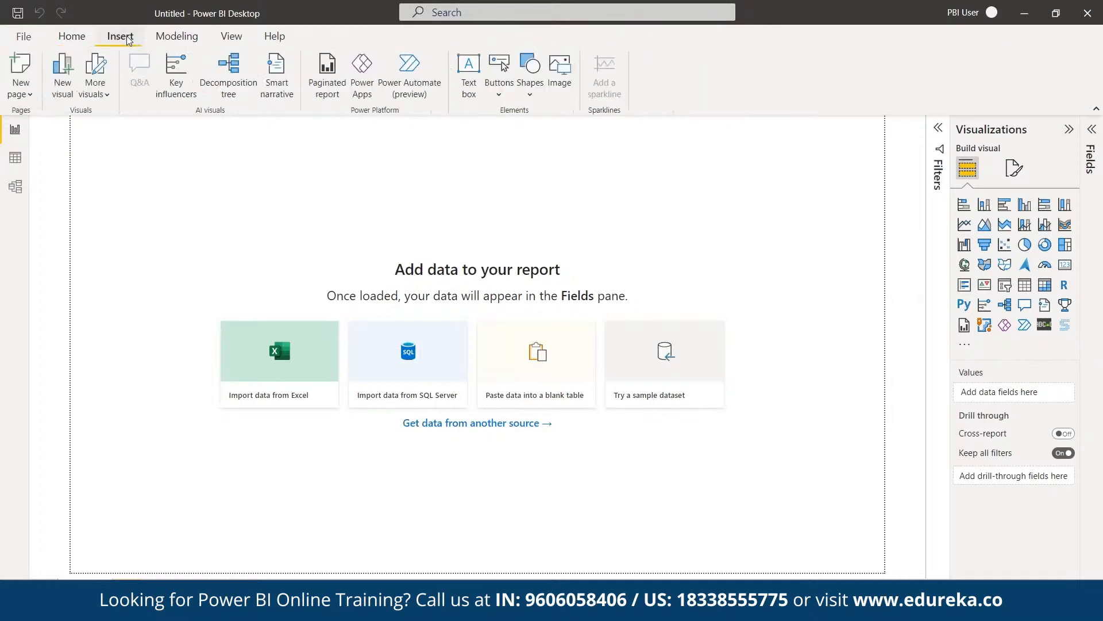
{"action": "left_click", "coordinate": [178, 39]}
{"action": "left_click", "coordinate": [231, 36]}
{"action": "left_click", "coordinate": [275, 37]}
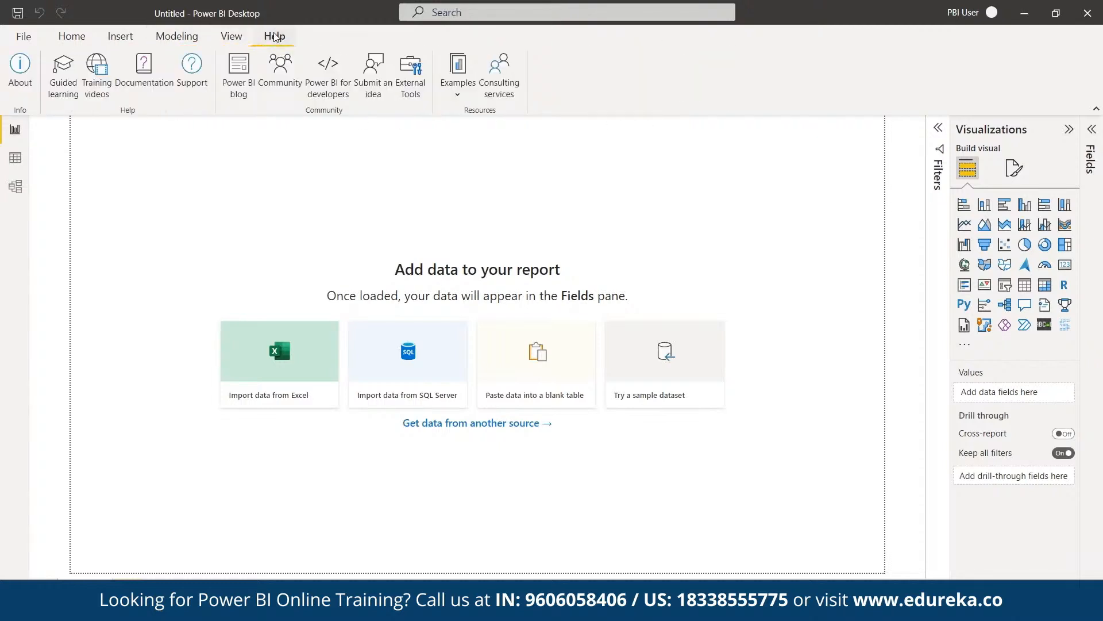
{"action": "left_click", "coordinate": [72, 36]}
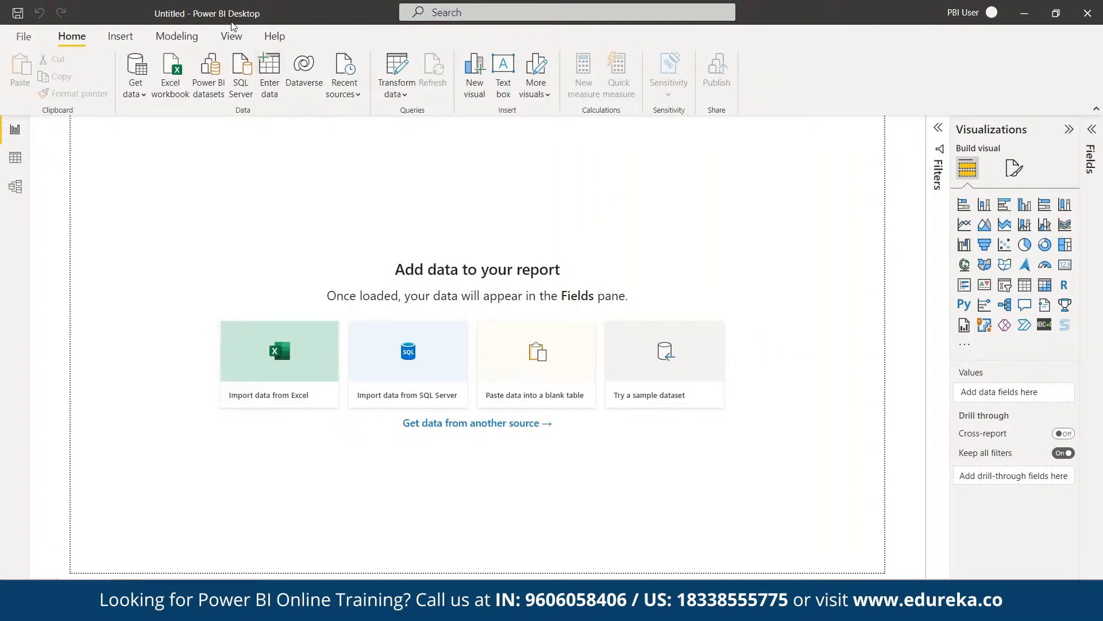
Check the version and release month of the installed Power BI Desktop in its About information, and close it
{"action": "left_click", "coordinate": [273, 38]}
{"action": "left_click", "coordinate": [21, 69]}
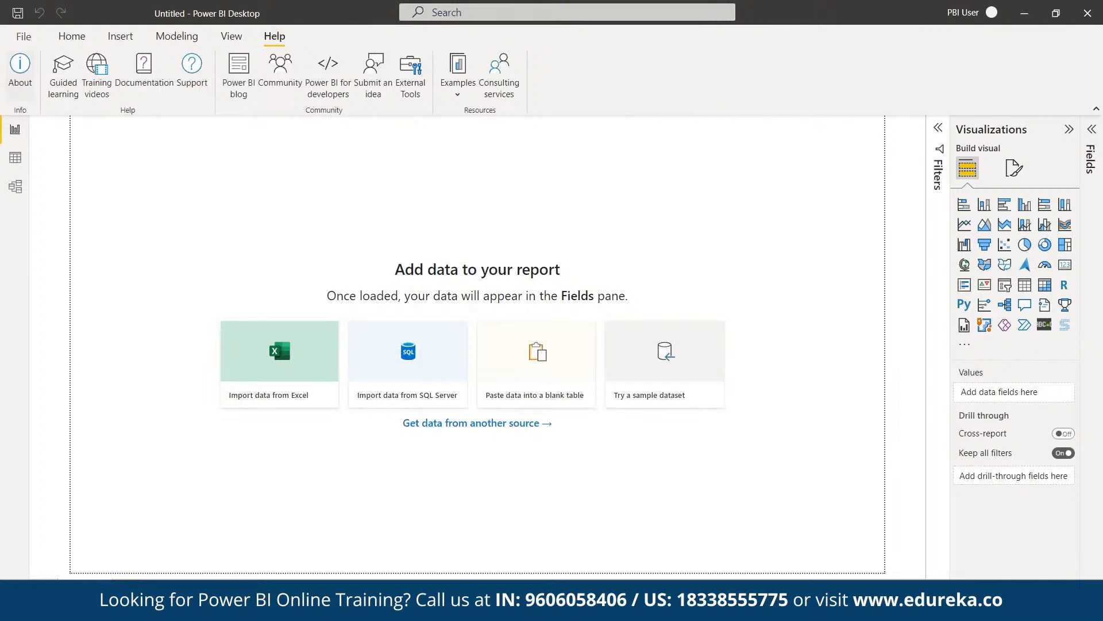
{"action": "left_click_drag", "start_coordinate": [437, 272], "coordinate": [481, 272]}
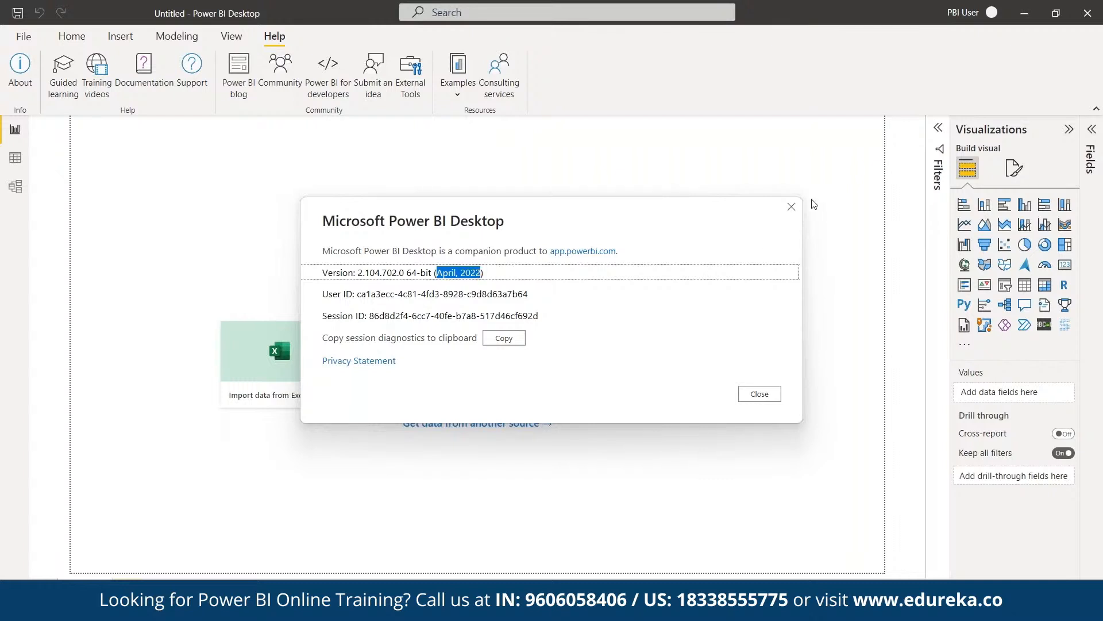
{"action": "left_click", "coordinate": [792, 207]}
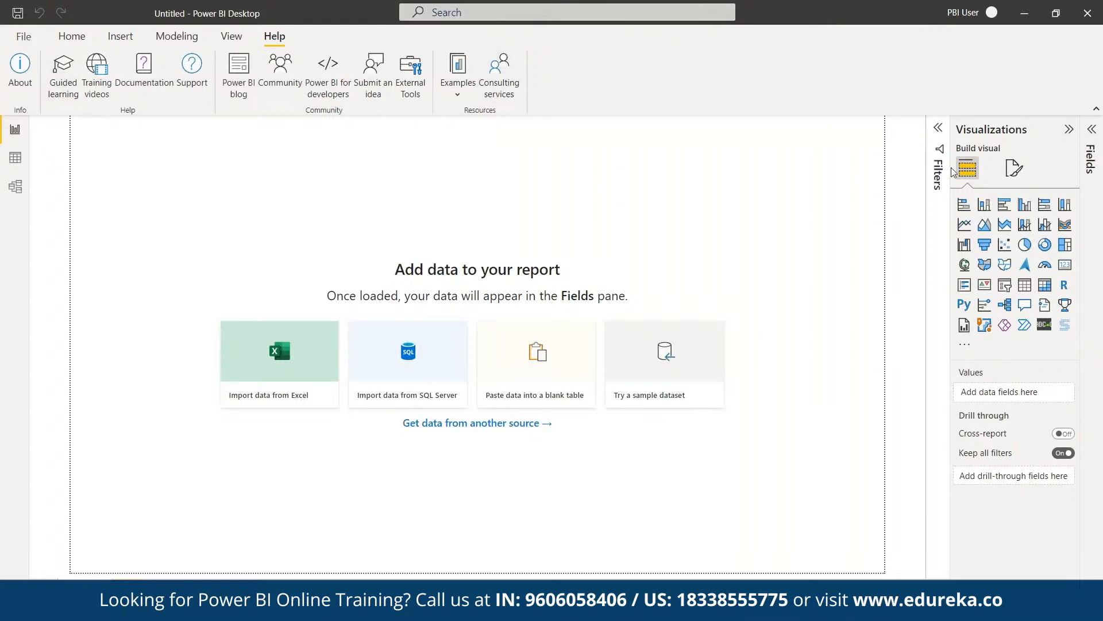
Expand the Filters and Fields panes to view their contents, and collapse both again
{"action": "left_click", "coordinate": [937, 131]}
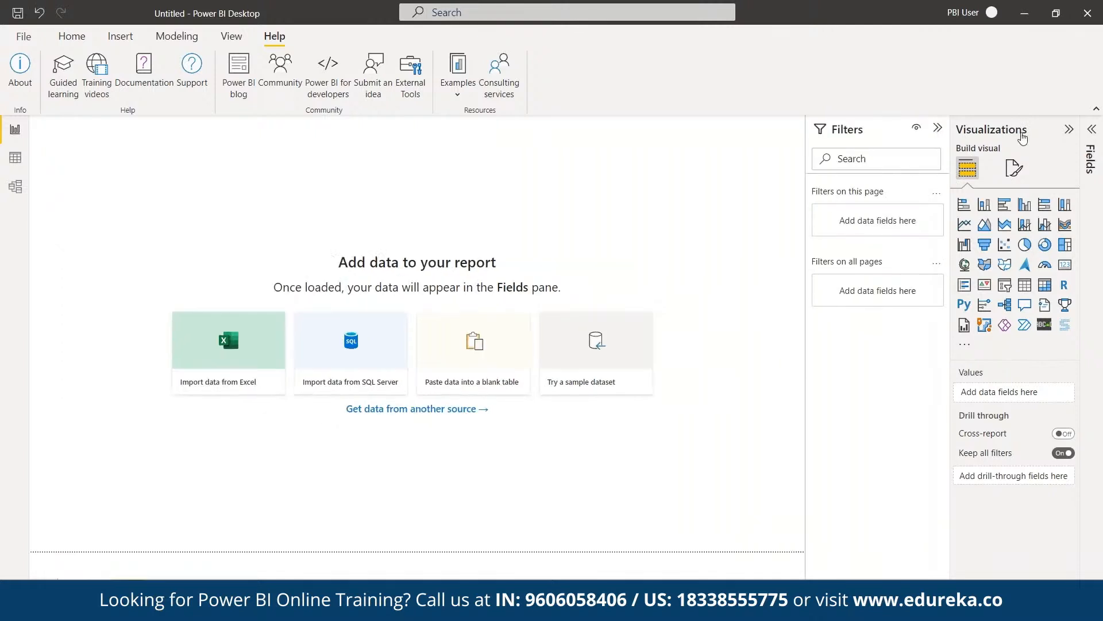
{"action": "left_click", "coordinate": [1091, 131]}
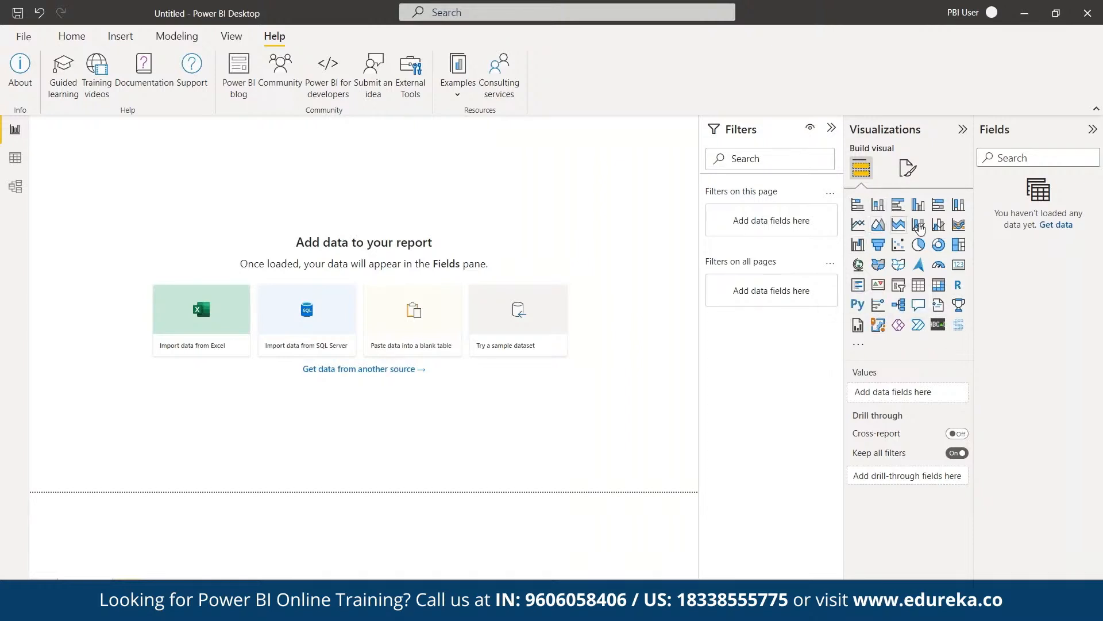
{"action": "left_click", "coordinate": [832, 128]}
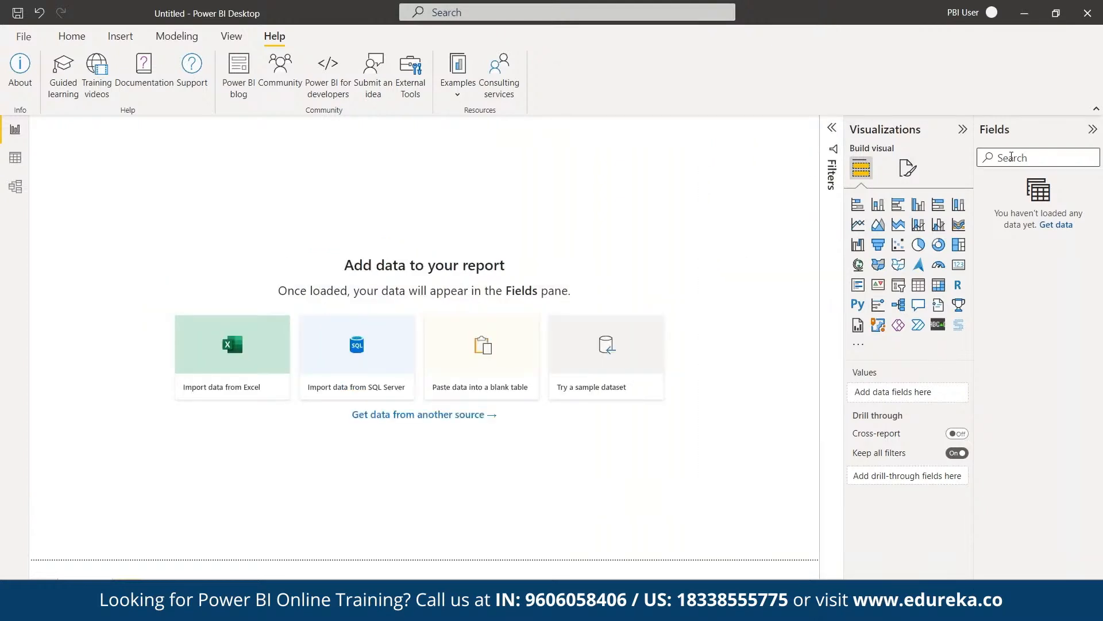
{"action": "left_click", "coordinate": [1093, 128]}
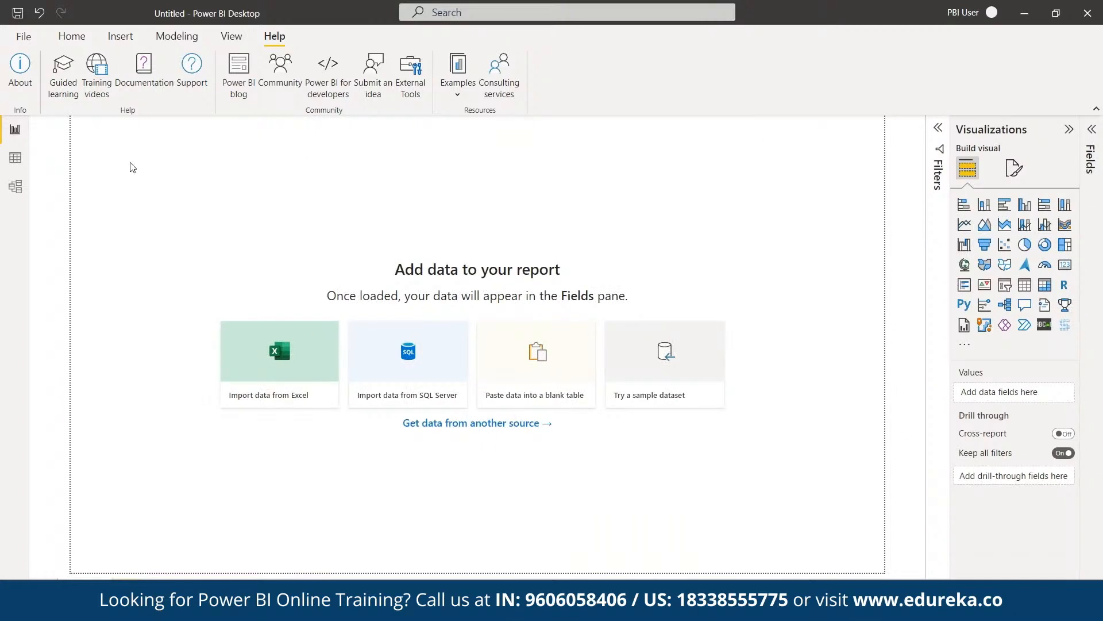
Look at the Data view and the Model view, and return to the Report view
{"action": "left_click", "coordinate": [16, 135]}
{"action": "left_click", "coordinate": [15, 164]}
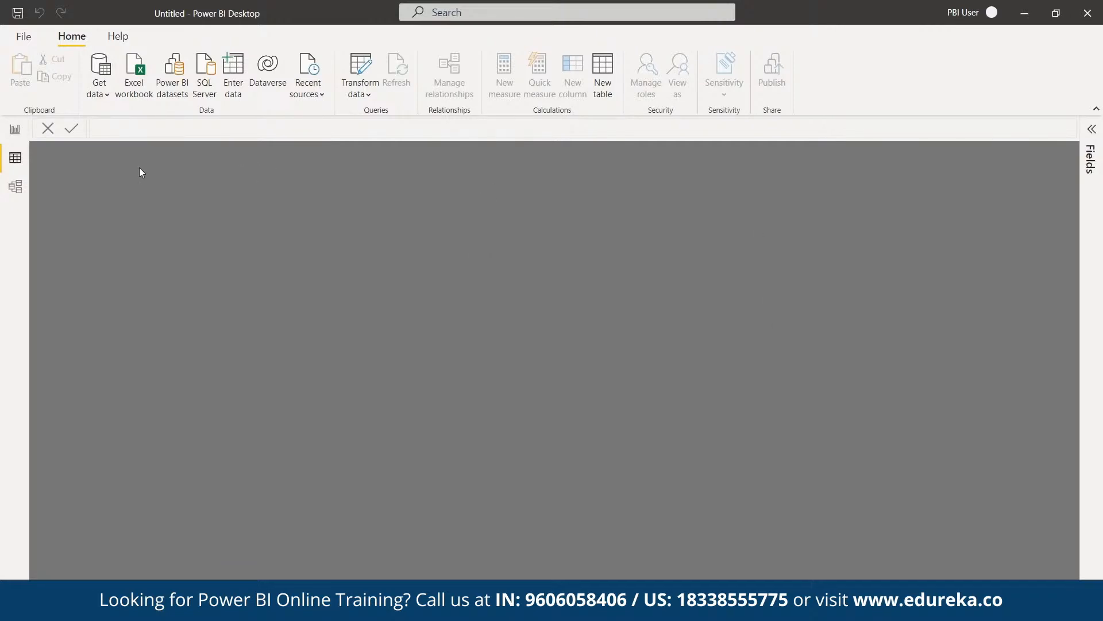
{"action": "left_click", "coordinate": [15, 188]}
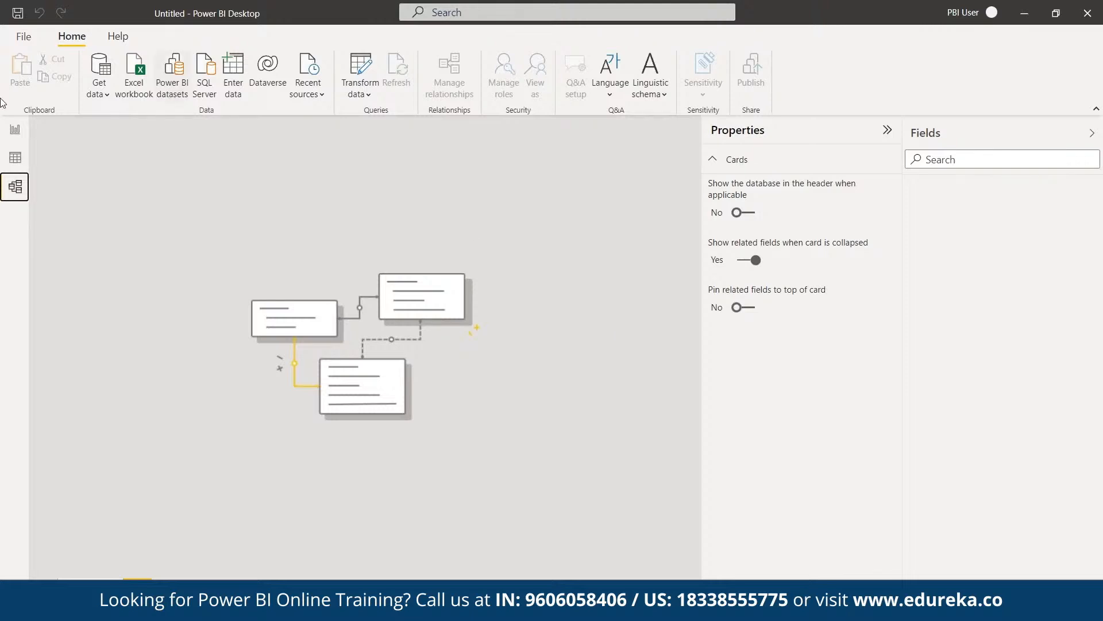
{"action": "left_click", "coordinate": [14, 130]}
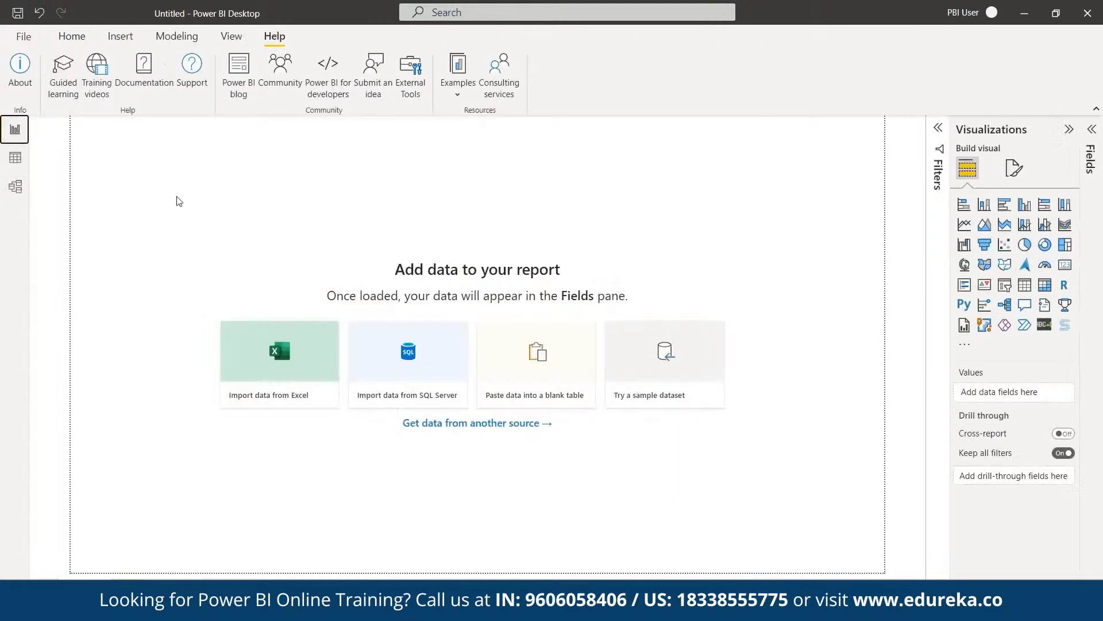
Load the built-in sample data and preview the financials table and Sheet1 of Financial Sample.xlsx
{"action": "left_click", "coordinate": [662, 393]}
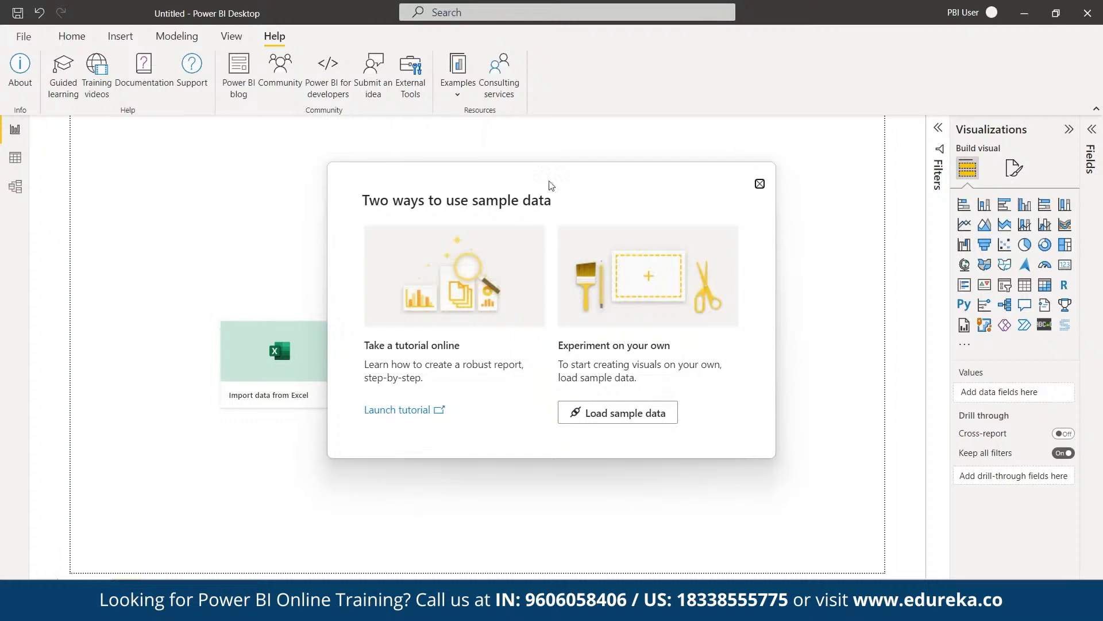
{"action": "left_click", "coordinate": [621, 411]}
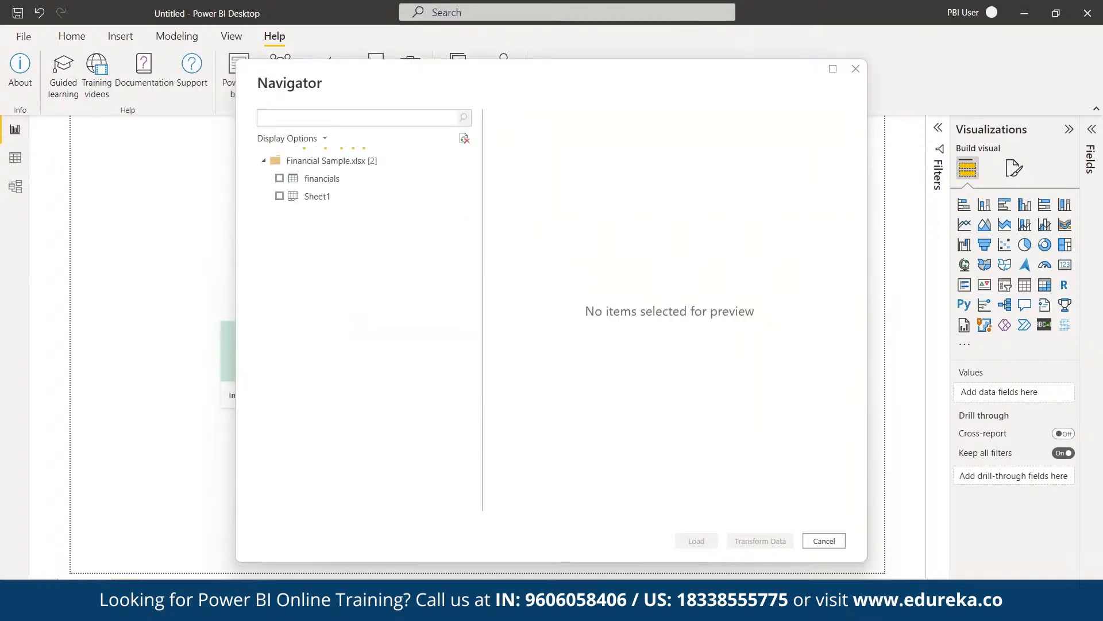
{"action": "left_click", "coordinate": [315, 179]}
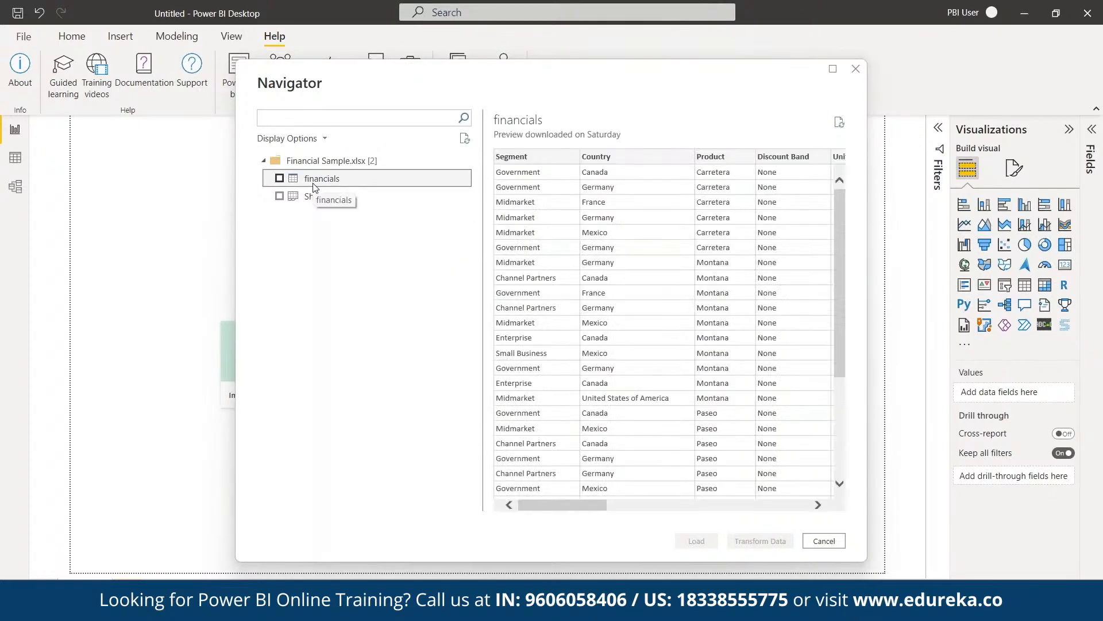
{"action": "left_click", "coordinate": [316, 197]}
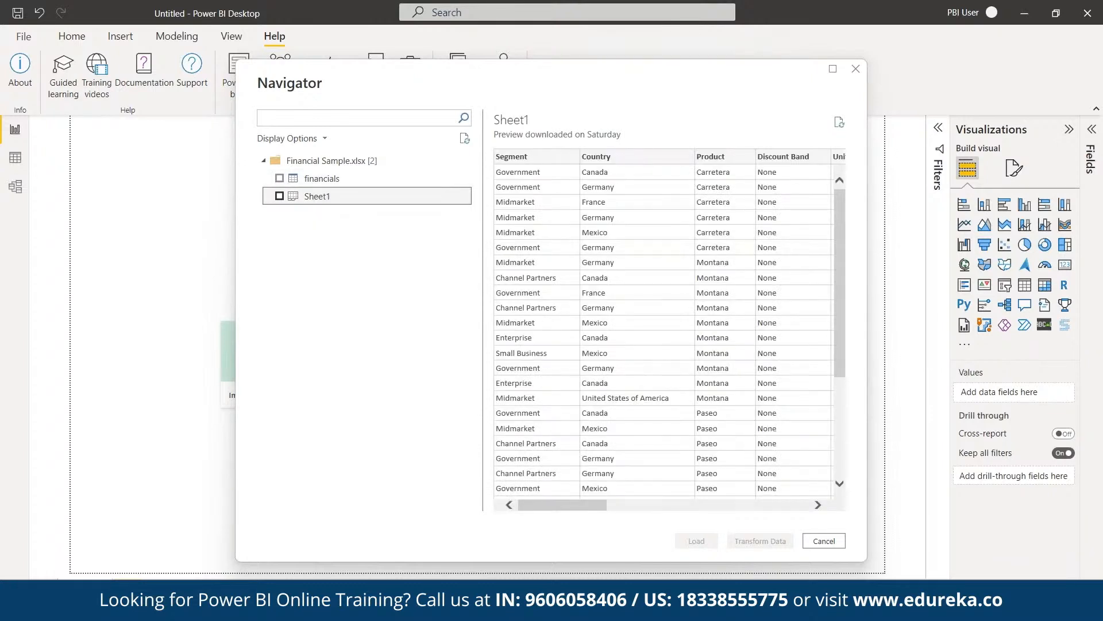
Select only the financials table from the sample workbook and open it in Power Query Editor for transformation
{"action": "left_click", "coordinate": [312, 180]}
{"action": "left_click", "coordinate": [280, 179]}
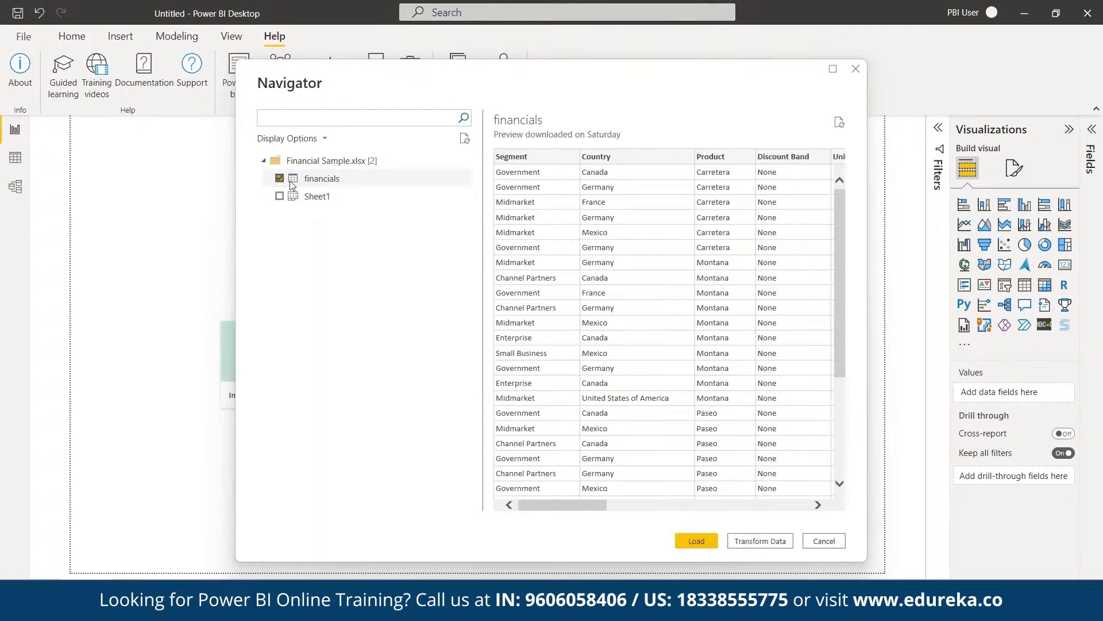
{"action": "left_click", "coordinate": [764, 540]}
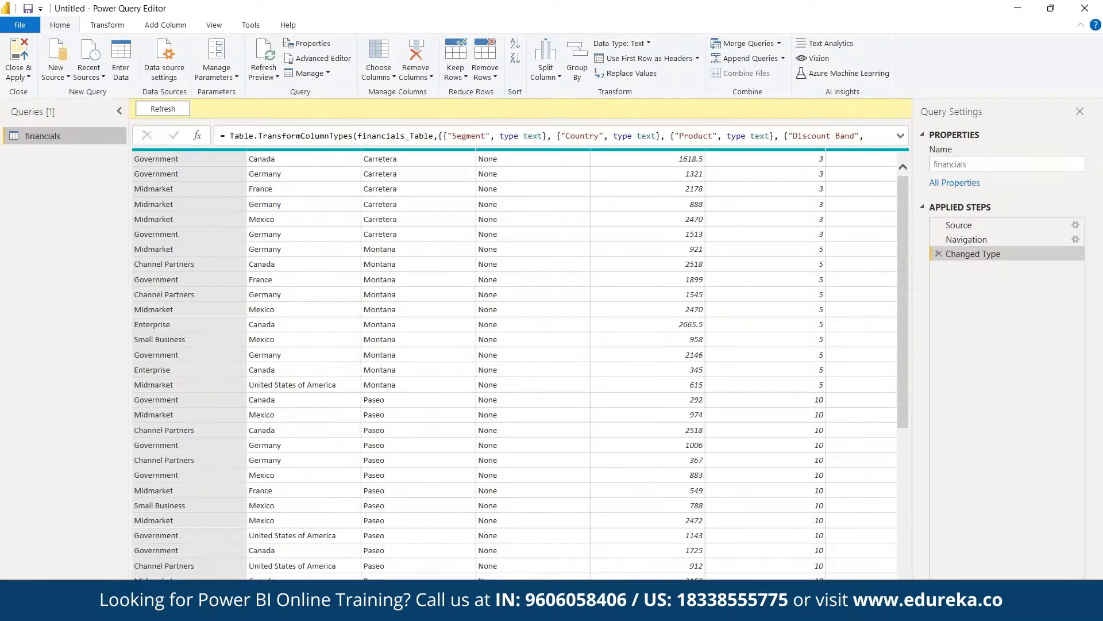
Examine the financials table's columns across to the date, month and year data
{"action": "double_click", "coordinate": [886, 13]}
{"action": "left_click_drag", "start_coordinate": [886, 14], "coordinate": [826, 2]}
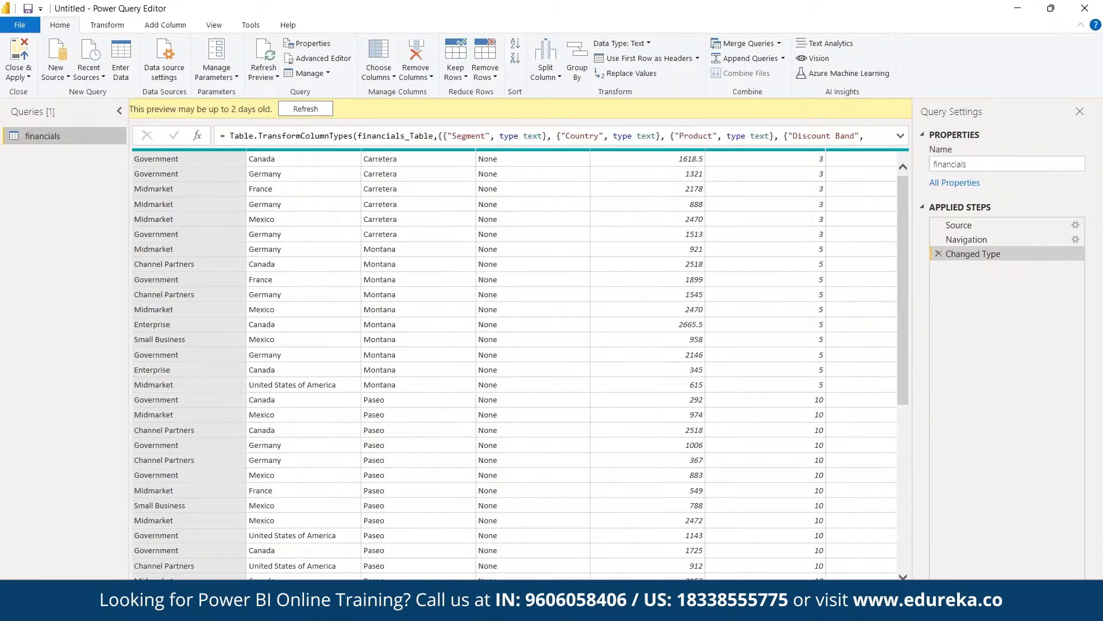
{"action": "scroll", "coordinate": [514, 364], "scroll_direction": "right", "scroll_amount": 10}
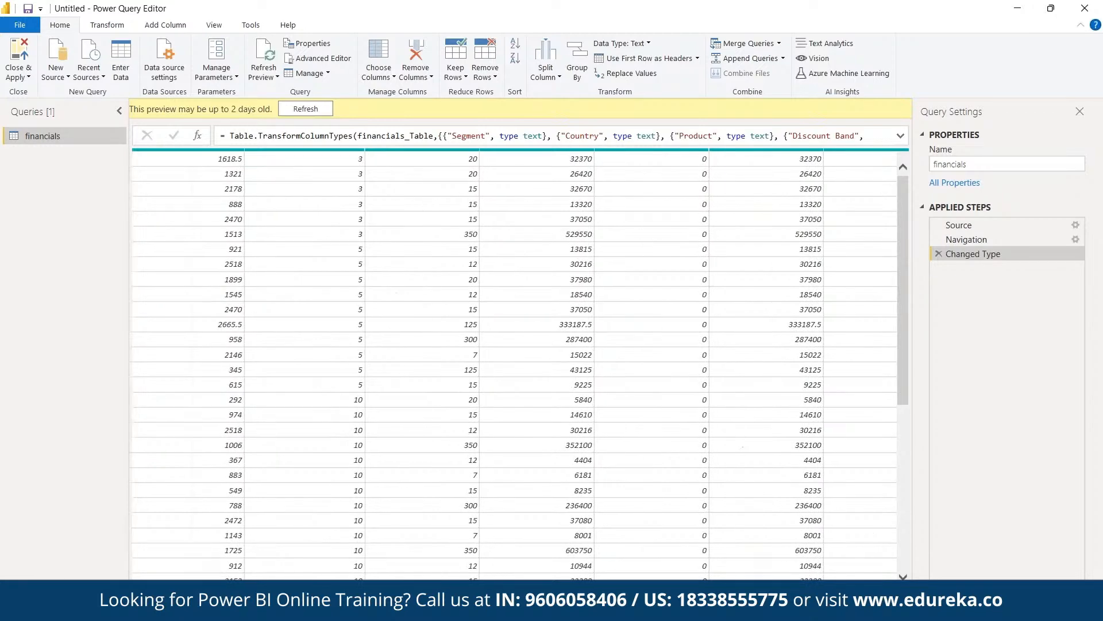
{"action": "scroll", "coordinate": [514, 364], "scroll_direction": "right", "scroll_amount": 5}
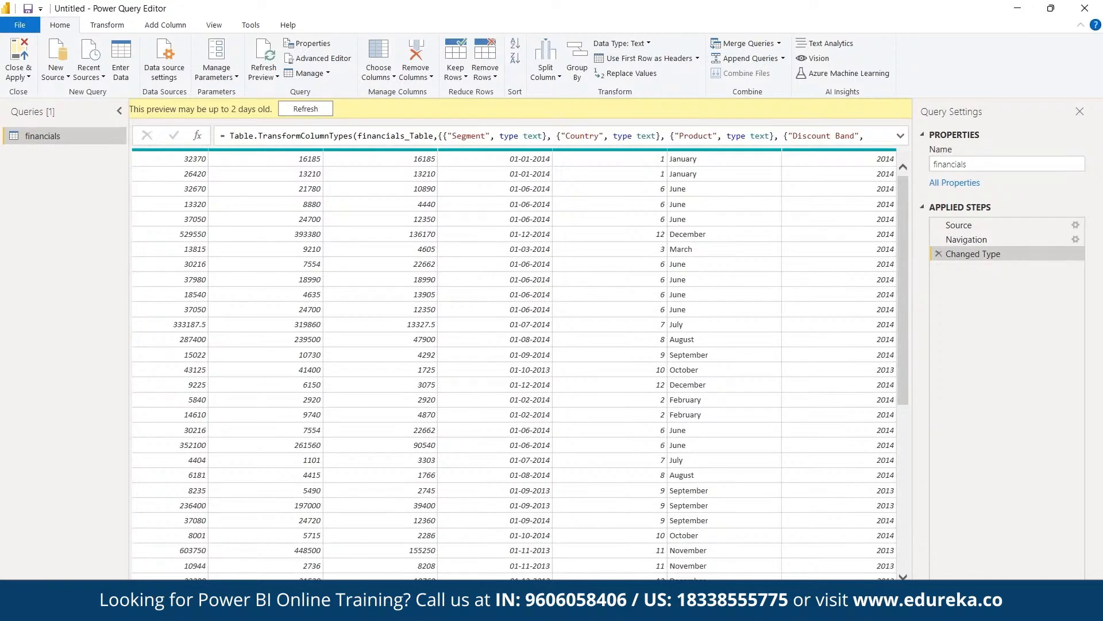
Review the financials table's columns from Segment and Country across to Month Name and Year
{"action": "scroll", "coordinate": [514, 364], "scroll_direction": "left", "scroll_amount": 3}
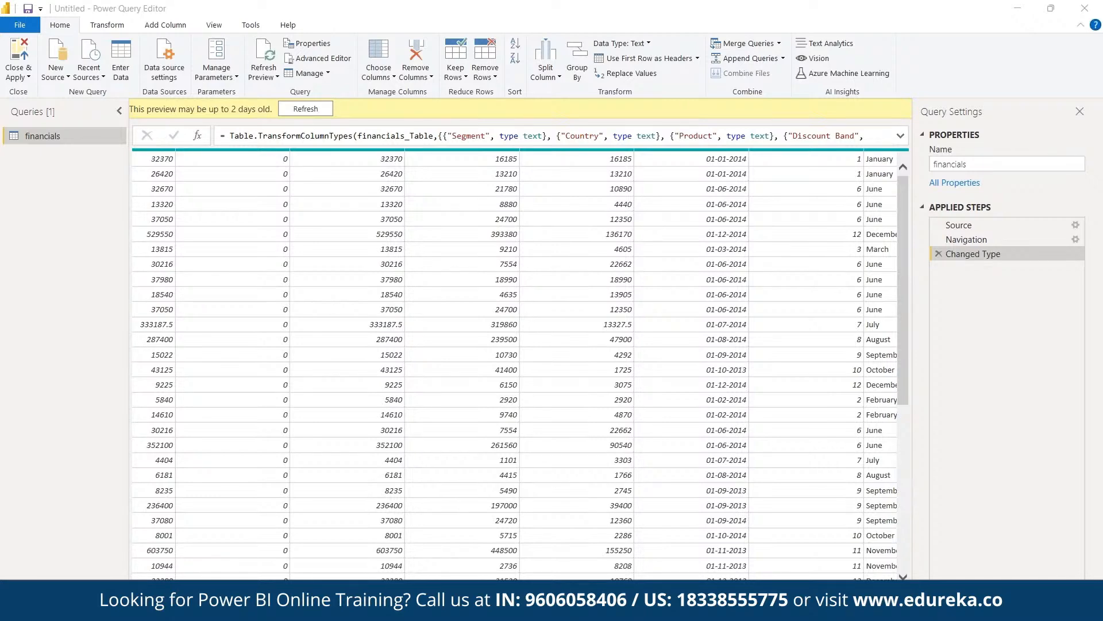
{"action": "scroll", "coordinate": [514, 364], "scroll_direction": "left", "scroll_amount": 10}
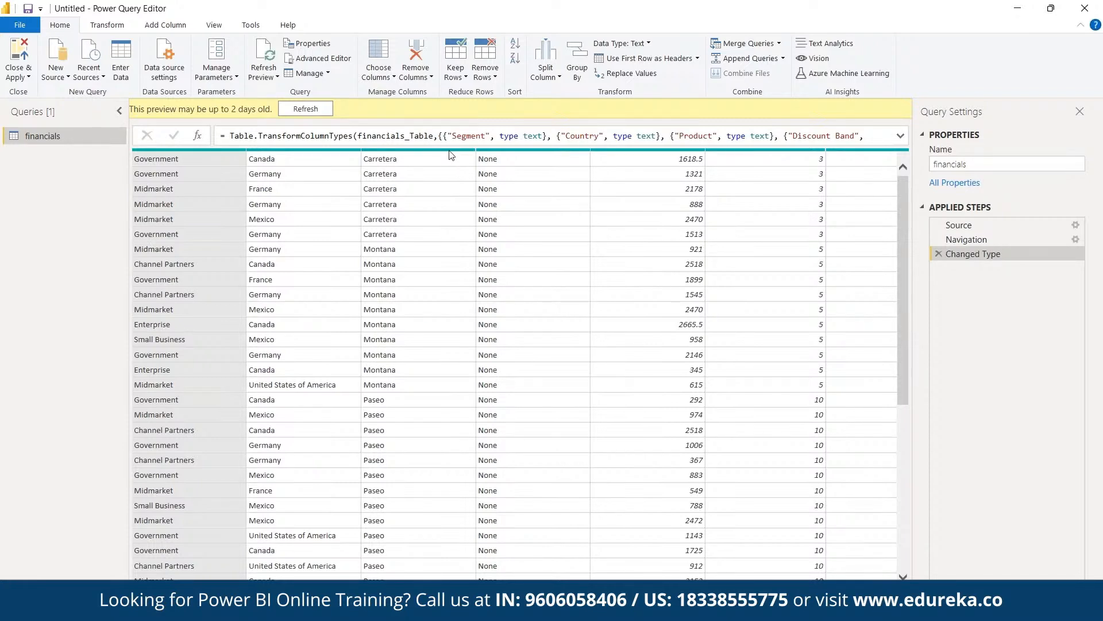
{"action": "mouse_move", "coordinate": [451, 154]}
{"action": "scroll", "coordinate": [515, 365], "scroll_direction": "right", "scroll_amount": 15}
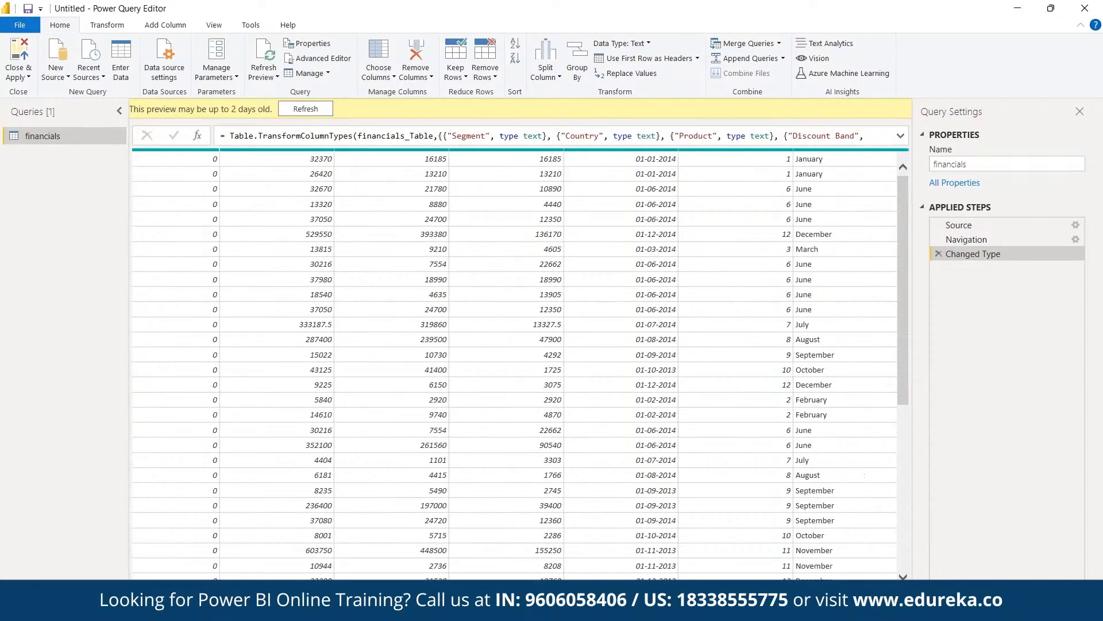
{"action": "scroll", "coordinate": [514, 365], "scroll_direction": "right", "scroll_amount": 2}
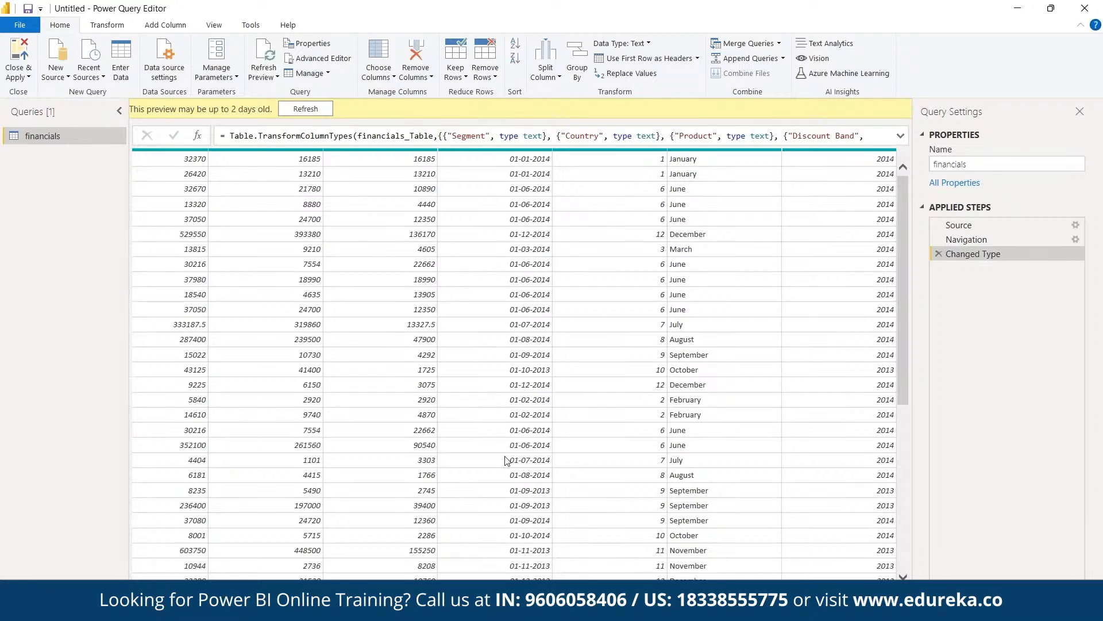
{"action": "left_click", "coordinate": [740, 309]}
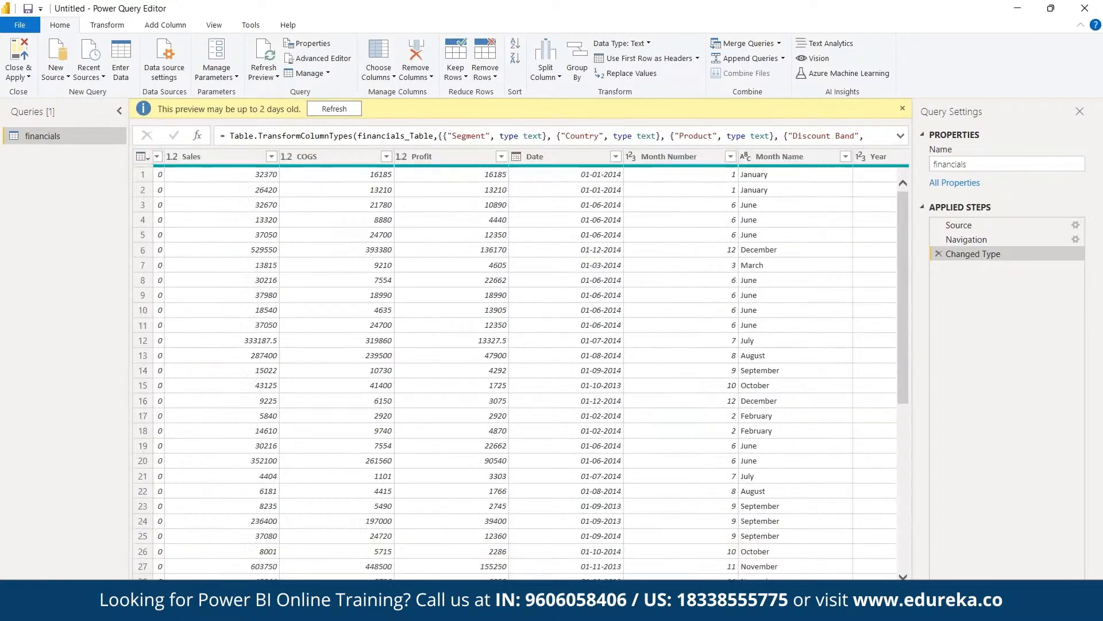
{"action": "scroll", "coordinate": [836, 273], "scroll_direction": "right", "scroll_amount": 2}
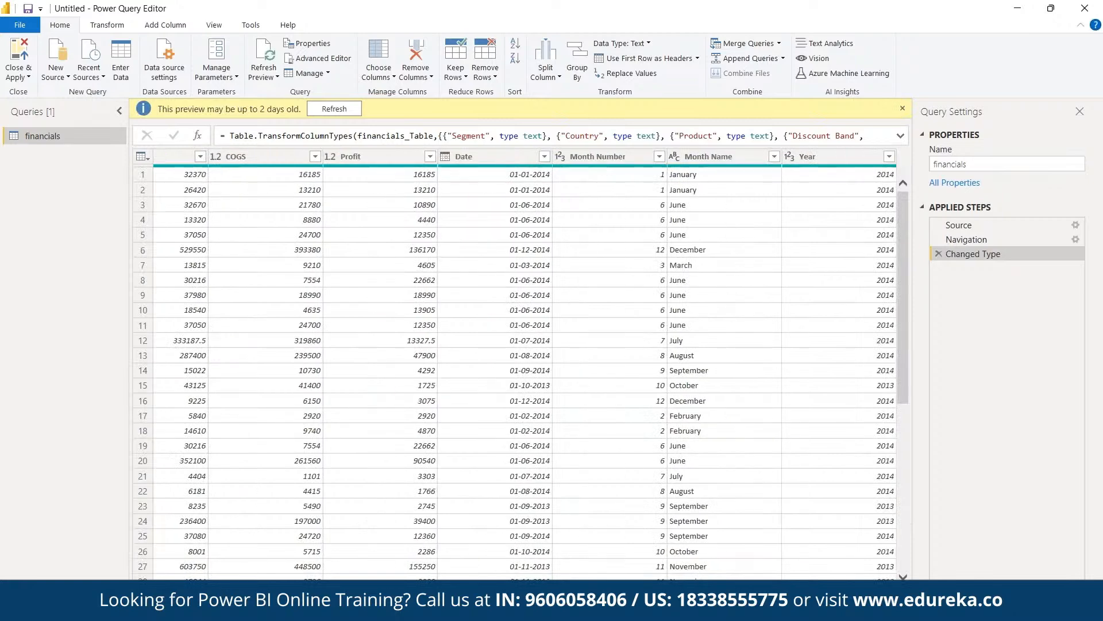
Remove the Month Name, Year and Month Number columns from the financials query
{"action": "right_click", "coordinate": [725, 150]}
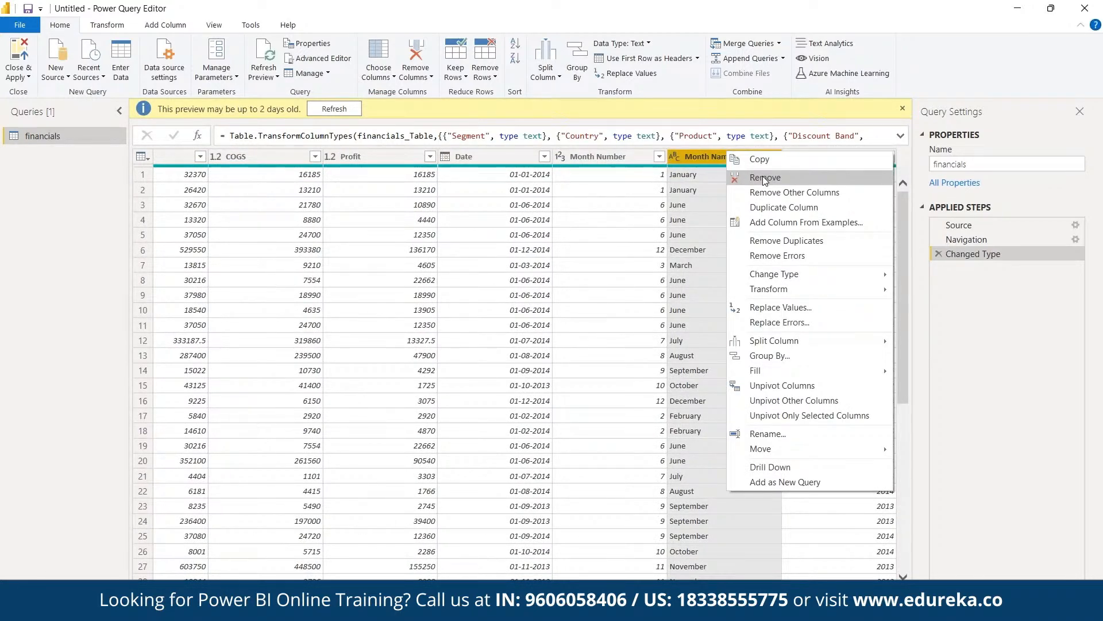
{"action": "left_click", "coordinate": [765, 178]}
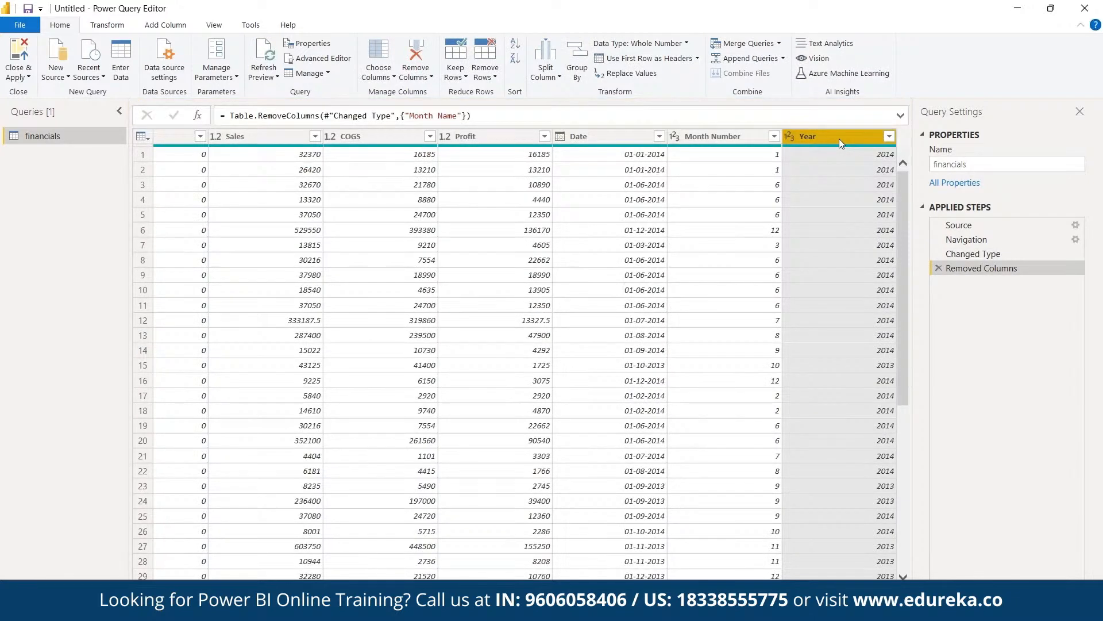
{"action": "right_click", "coordinate": [839, 139]}
{"action": "left_click", "coordinate": [873, 166]}
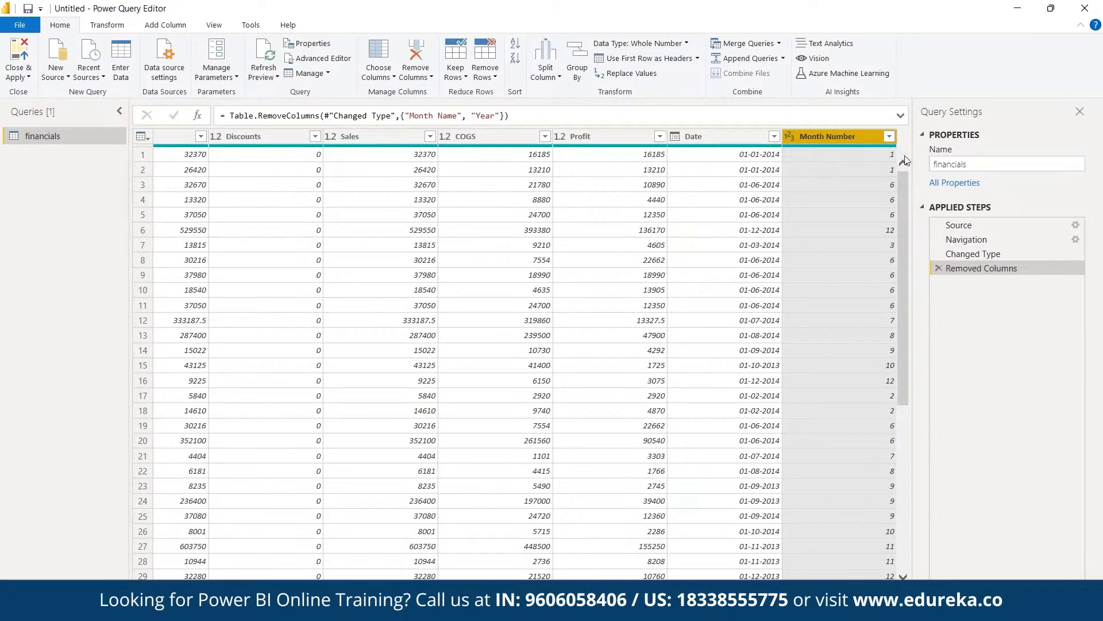
{"action": "right_click", "coordinate": [839, 136]}
{"action": "key", "text": "Escape"}
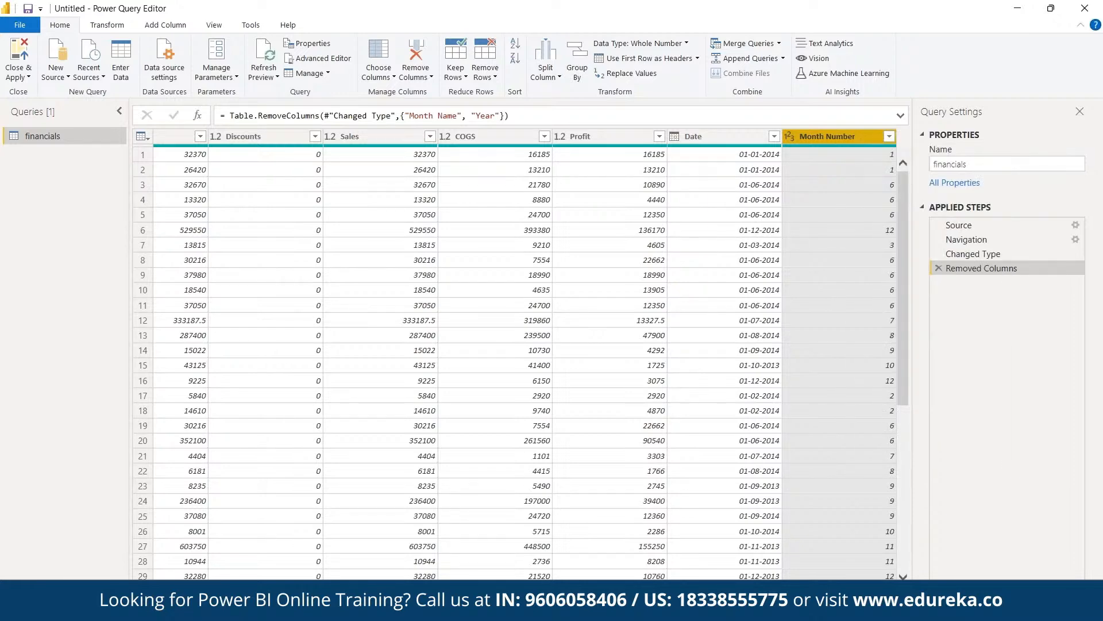
{"action": "key", "text": "Delete"}
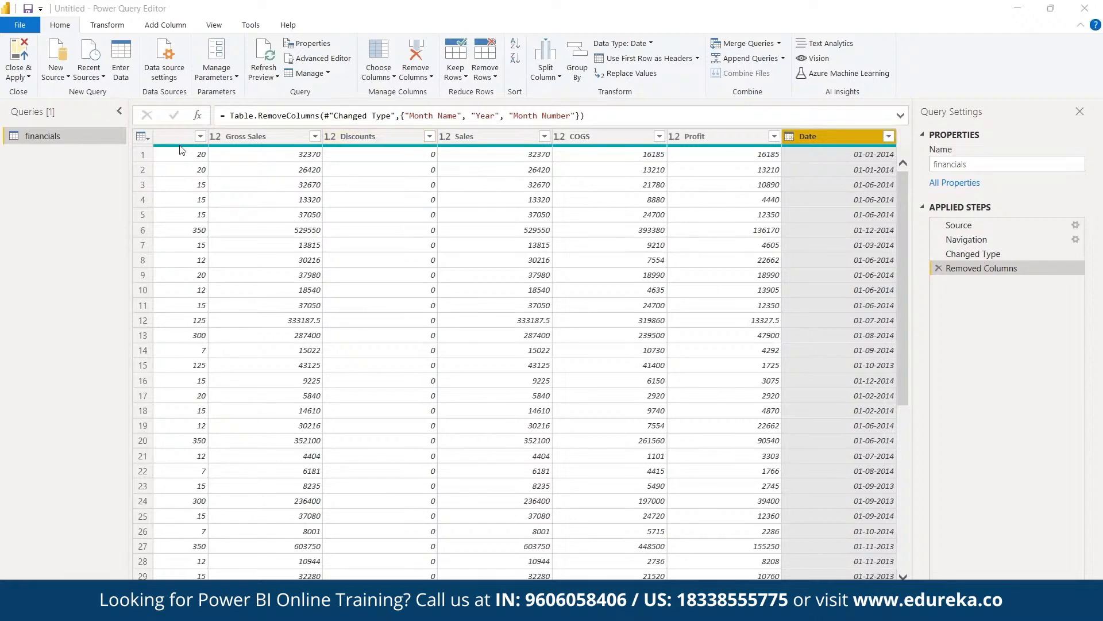
Close and apply the query changes, and inspect the loaded financials table's fields and rows in the Data view
{"action": "left_click", "coordinate": [21, 62]}
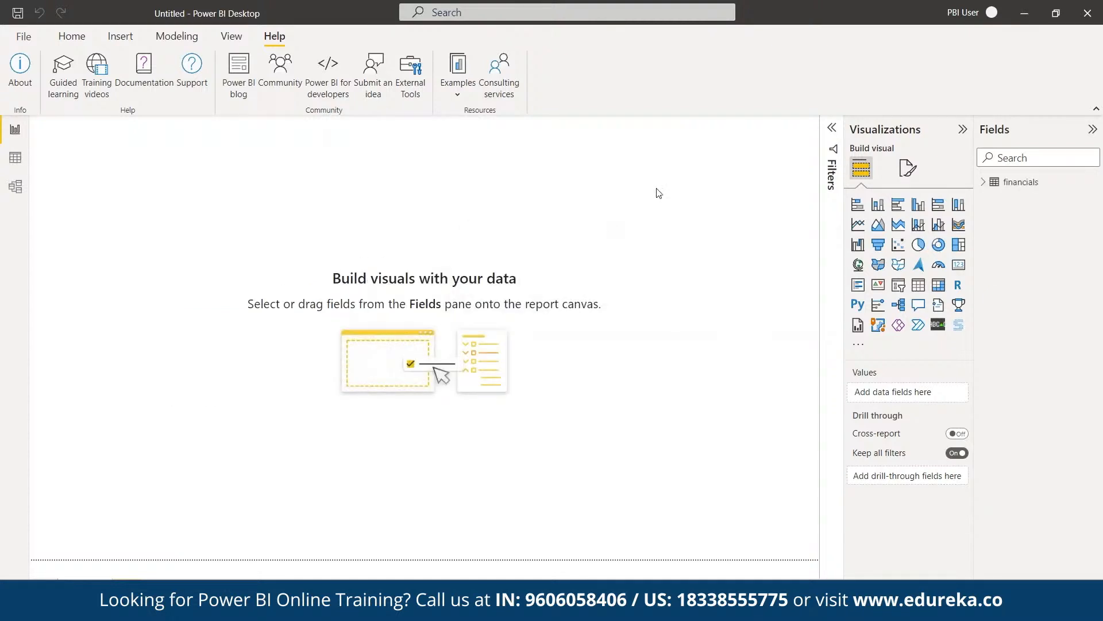
{"action": "left_click", "coordinate": [985, 183]}
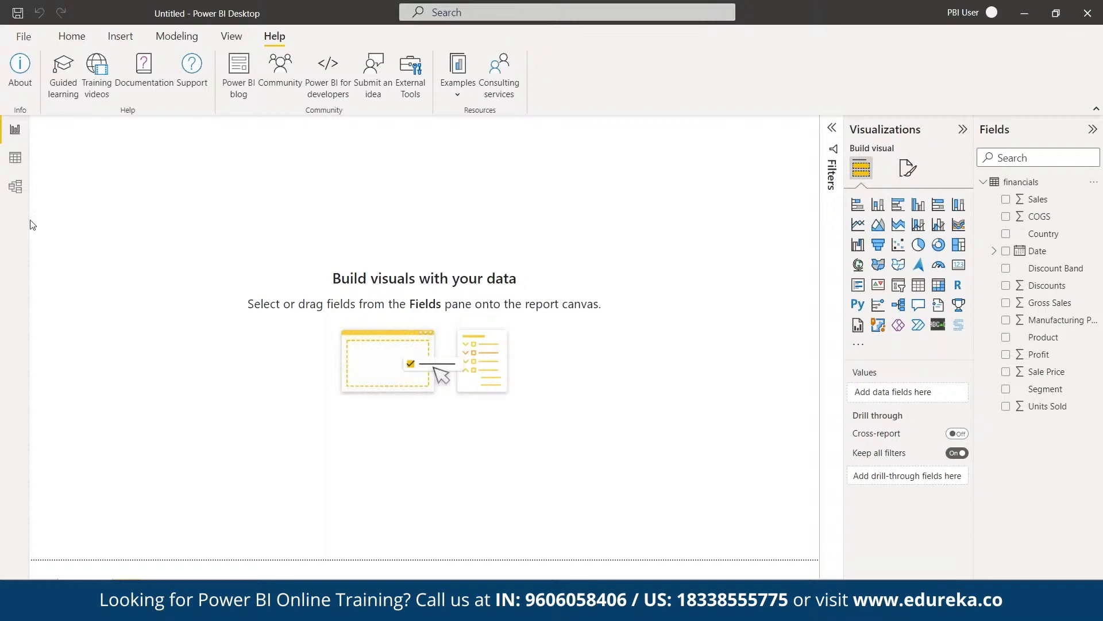
{"action": "left_click", "coordinate": [15, 154]}
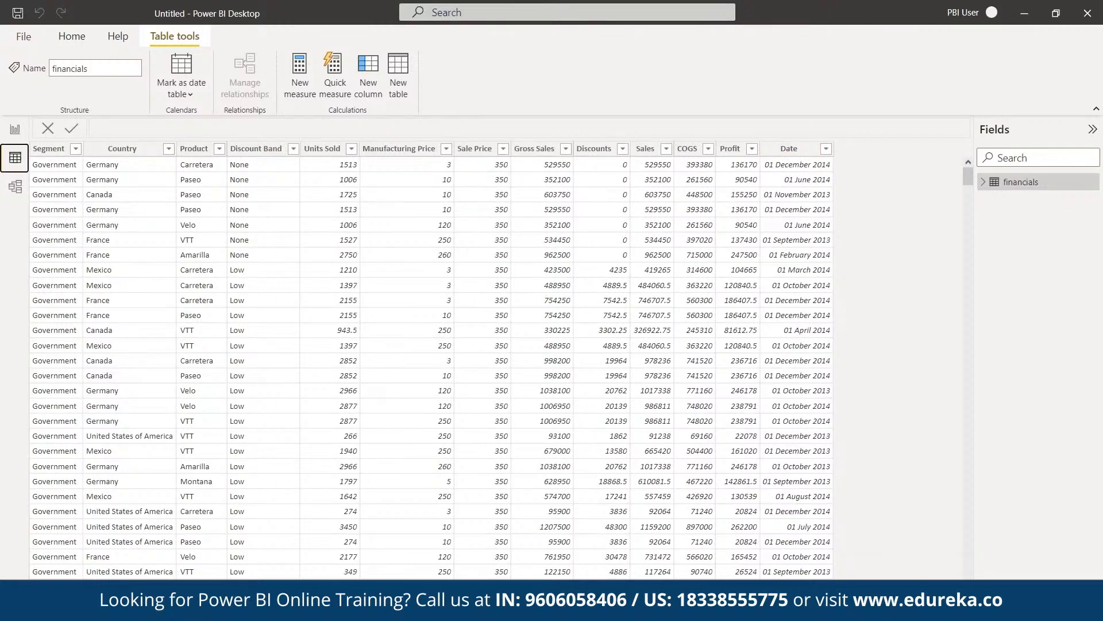
{"action": "left_click", "coordinate": [983, 182]}
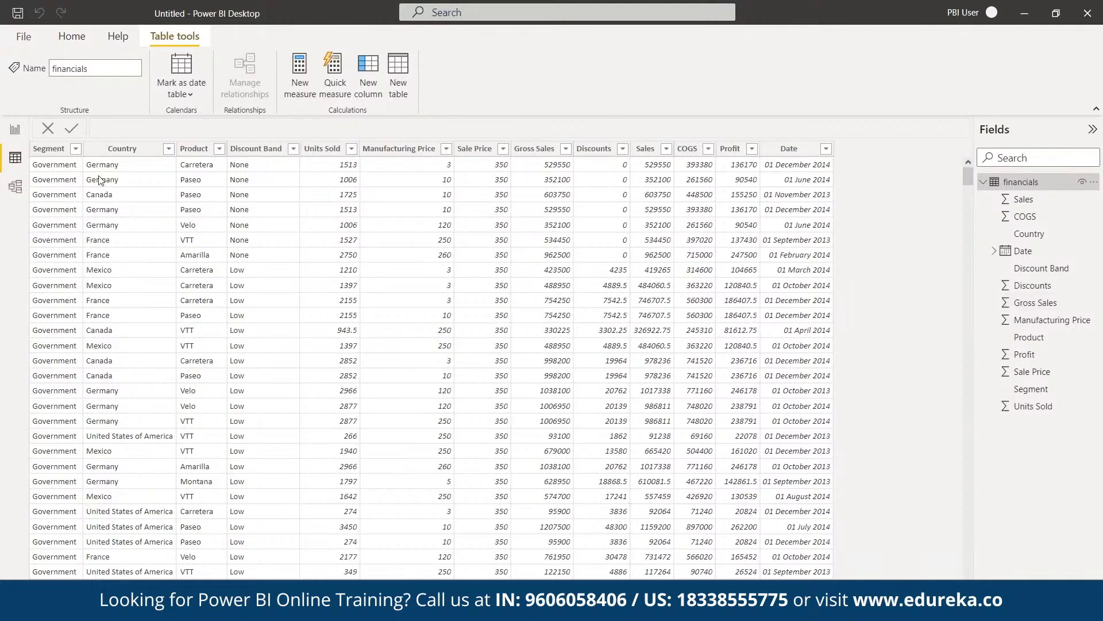
Add a Card visual showing Sales to the blank page in the Report view and widen it
{"action": "left_click", "coordinate": [15, 130]}
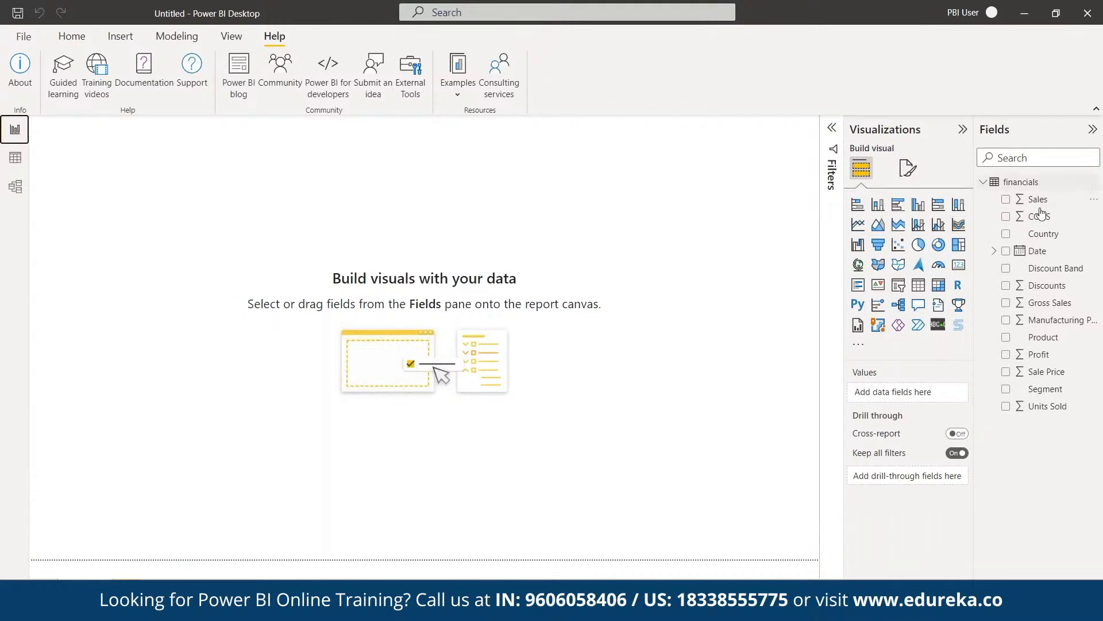
{"action": "left_click", "coordinate": [958, 265]}
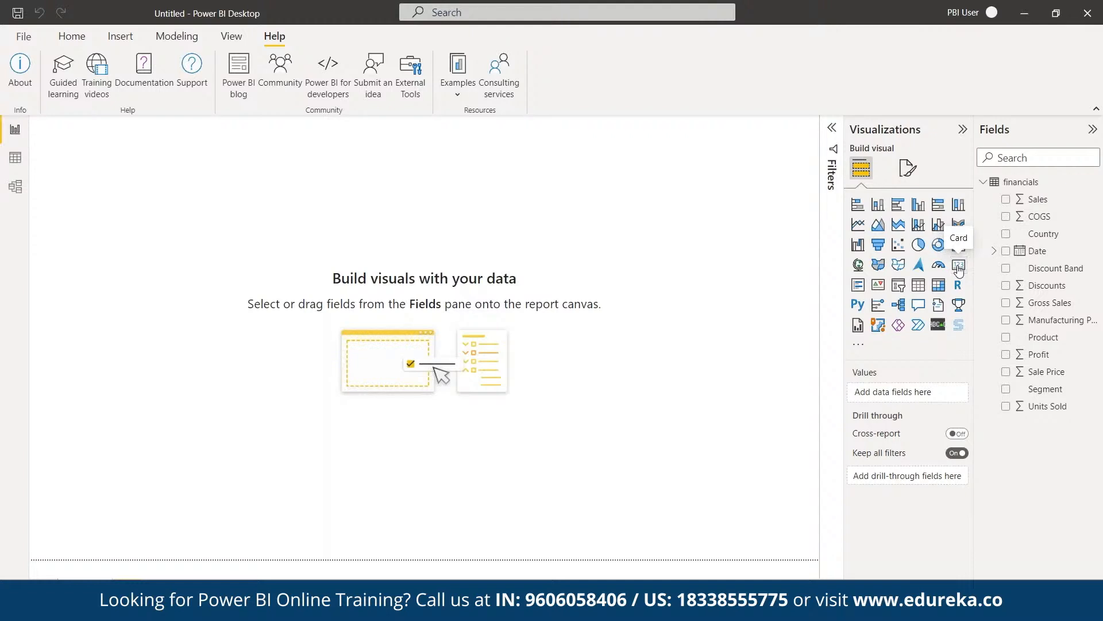
{"action": "left_click_drag", "start_coordinate": [1043, 200], "coordinate": [132, 207]}
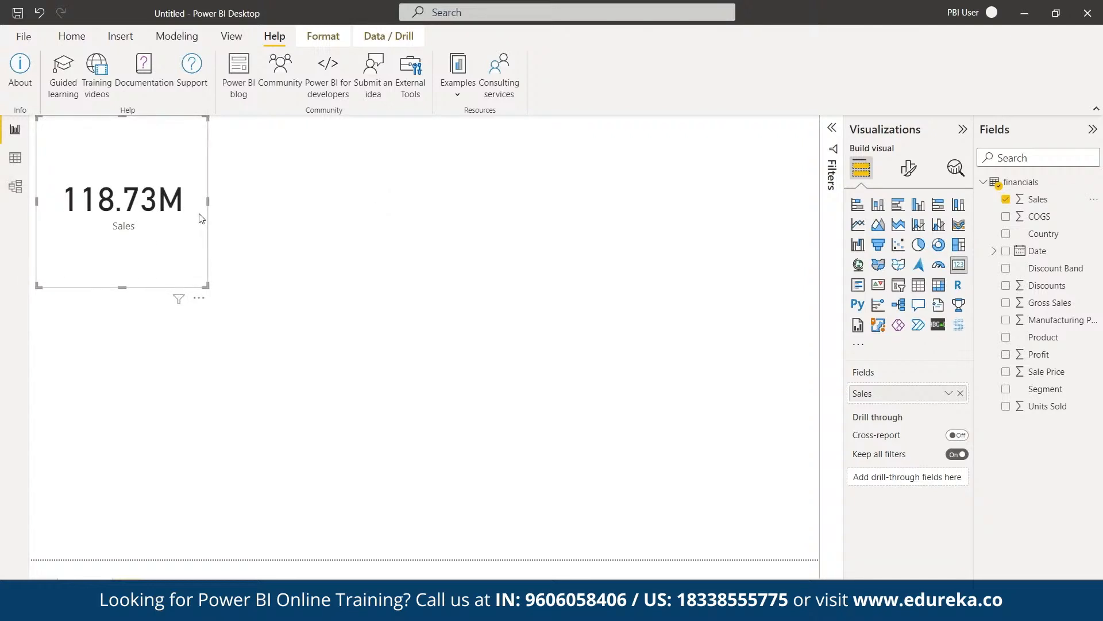
{"action": "left_click", "coordinate": [275, 198]}
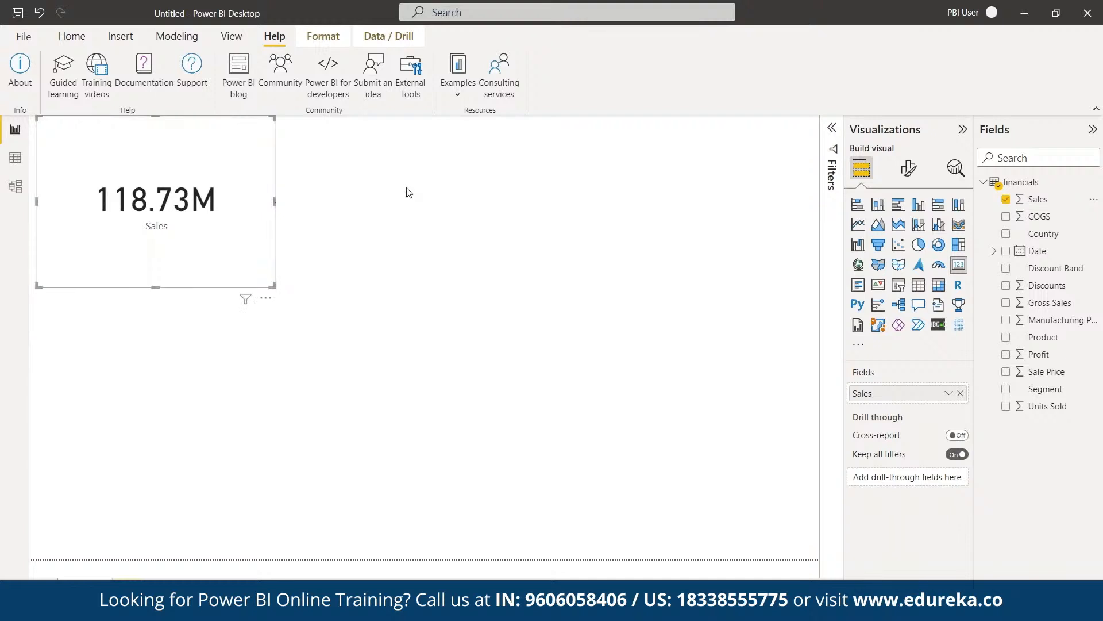
Set the Sales card's callout value display units to Thousands and make the card slightly smaller
{"action": "left_click", "coordinate": [908, 169]}
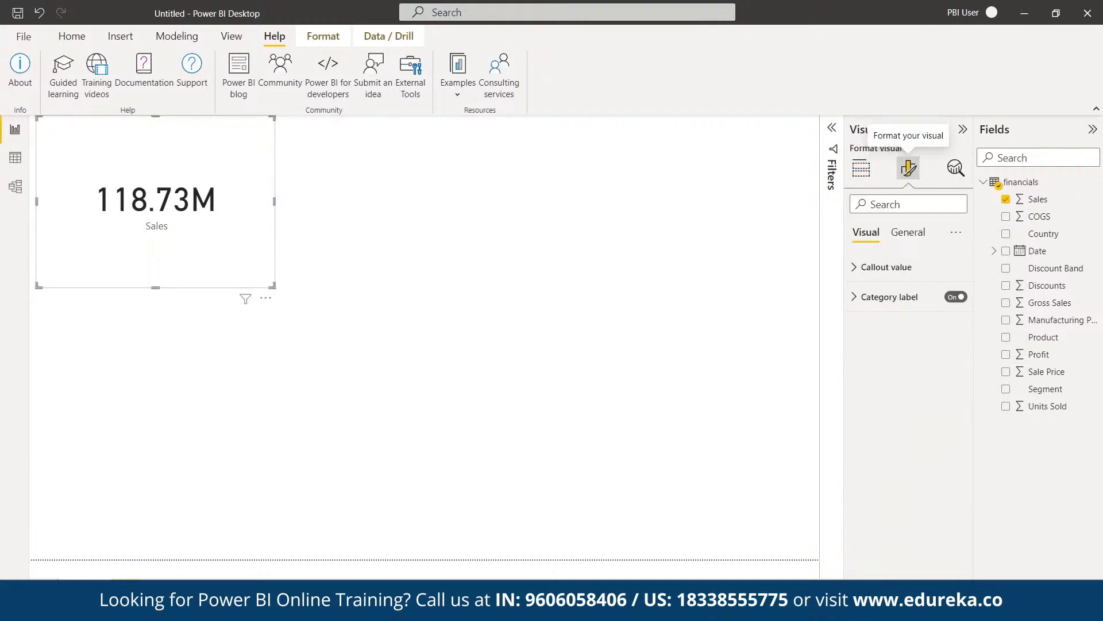
{"action": "left_click", "coordinate": [858, 270]}
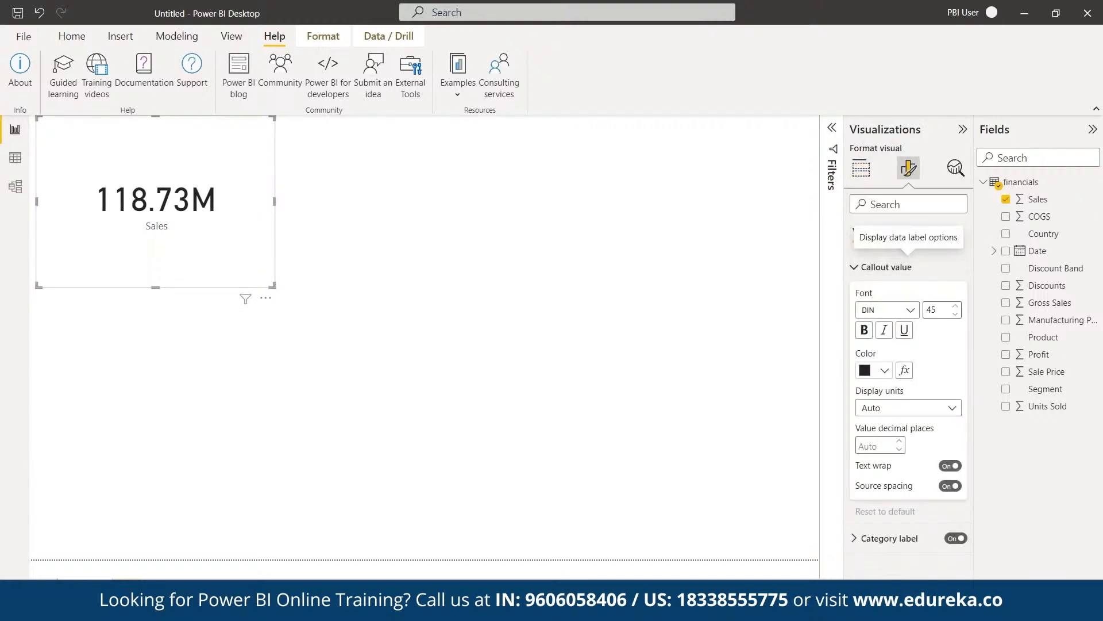
{"action": "left_click", "coordinate": [951, 408]}
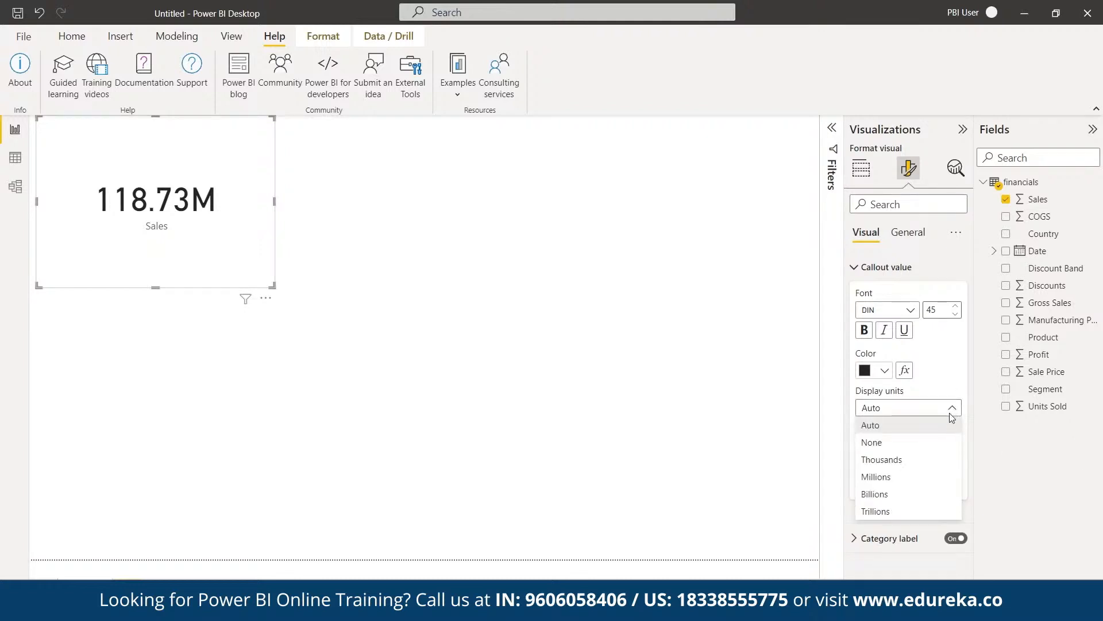
{"action": "left_click", "coordinate": [903, 464]}
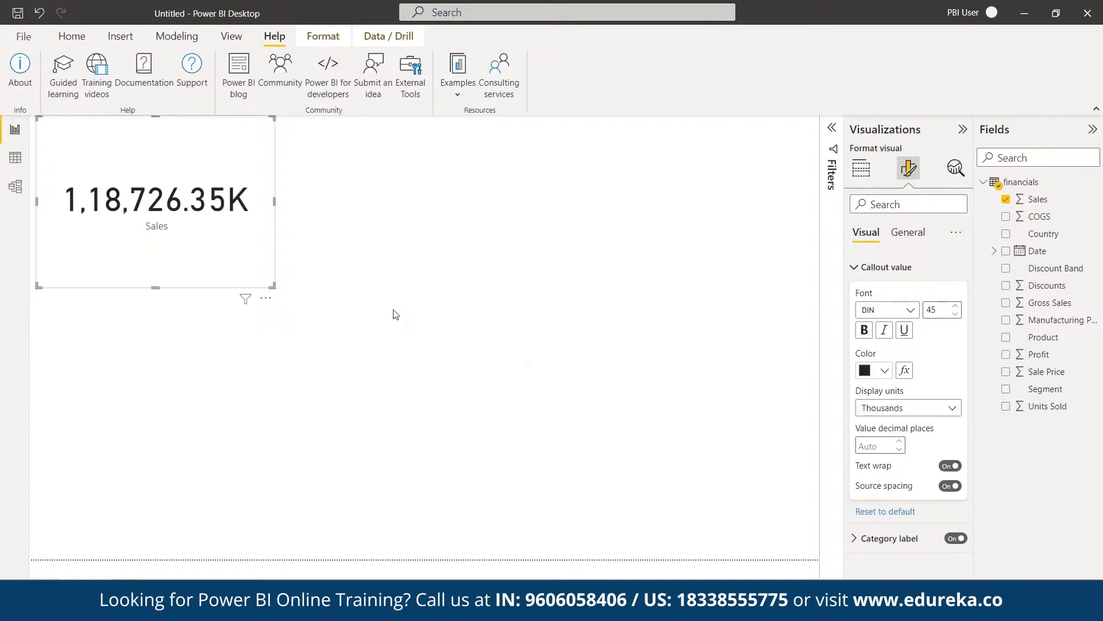
{"action": "left_click_drag", "start_coordinate": [273, 286], "coordinate": [252, 279]}
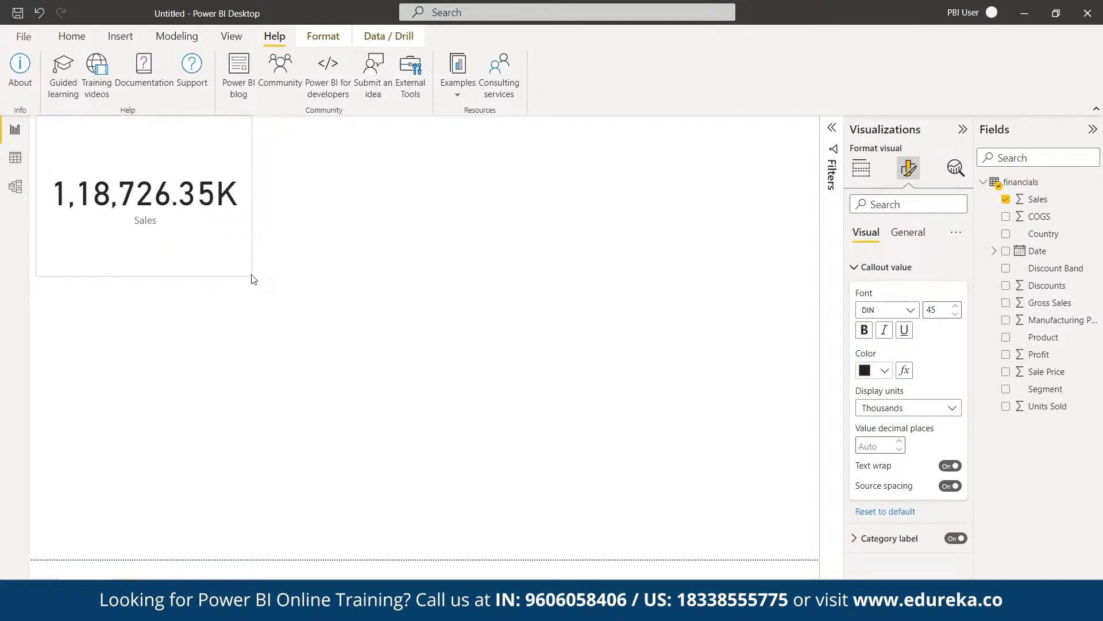
{"action": "left_click", "coordinate": [417, 225]}
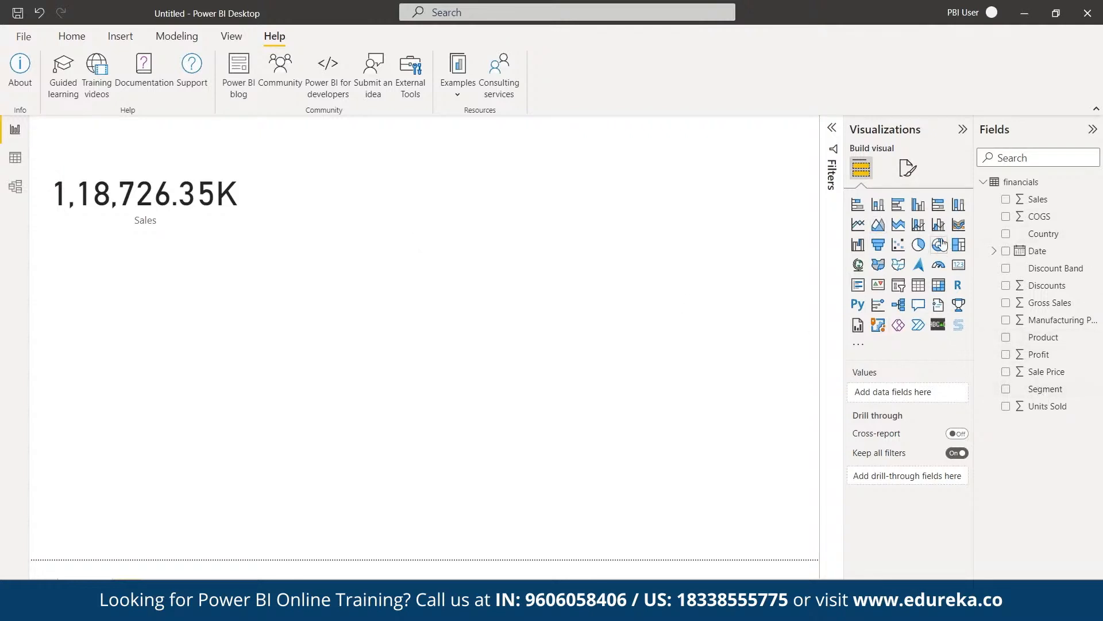
Add an enlarged clustered bar chart below the Sales card, with Segment on the X-axis and Sales on the Y-axis
{"action": "left_click", "coordinate": [903, 211]}
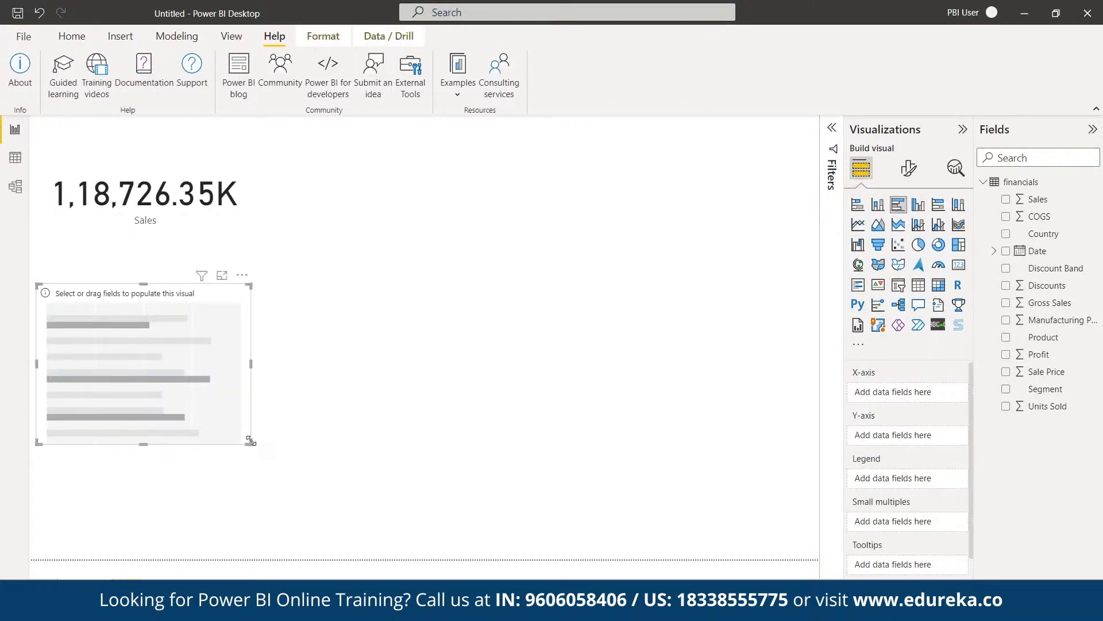
{"action": "left_click_drag", "start_coordinate": [251, 440], "coordinate": [345, 534]}
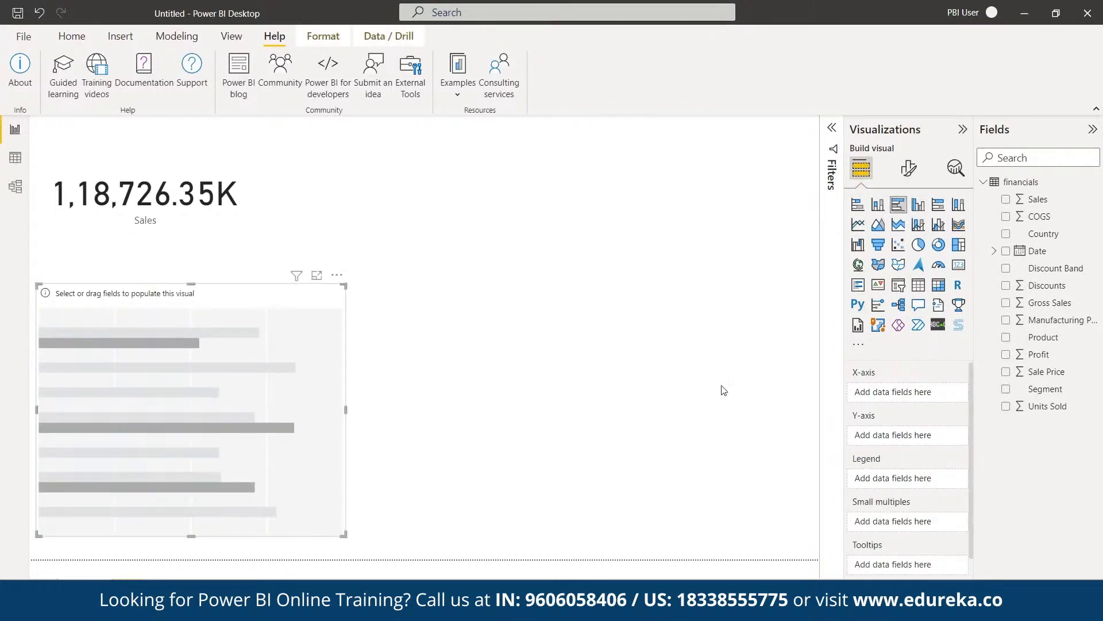
{"action": "left_click_drag", "start_coordinate": [1057, 390], "coordinate": [146, 366]}
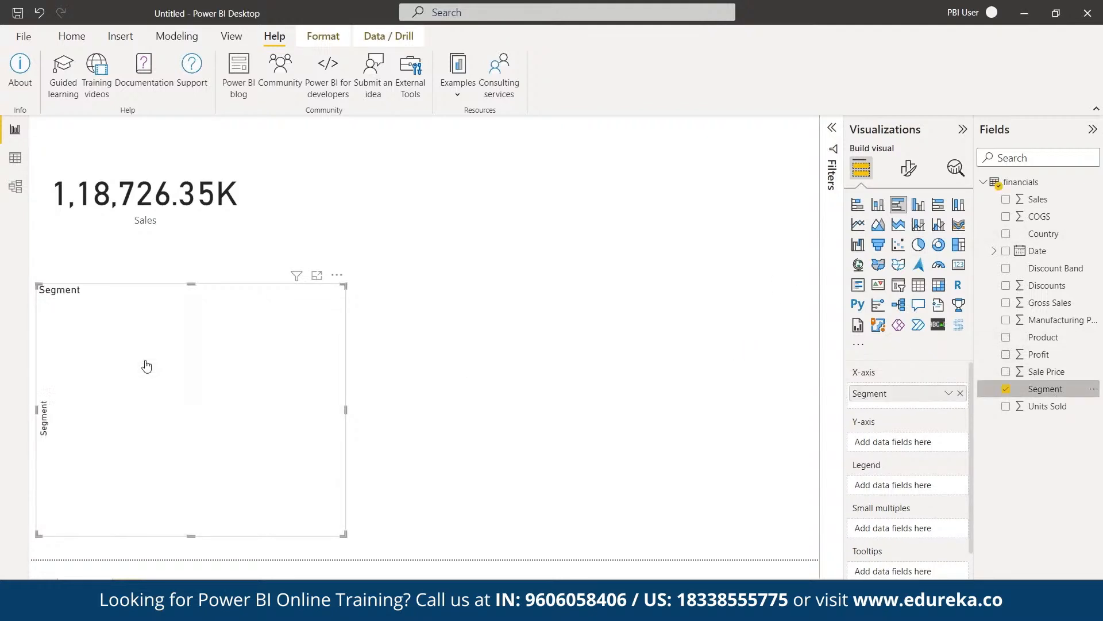
{"action": "left_click_drag", "start_coordinate": [1057, 205], "coordinate": [204, 428]}
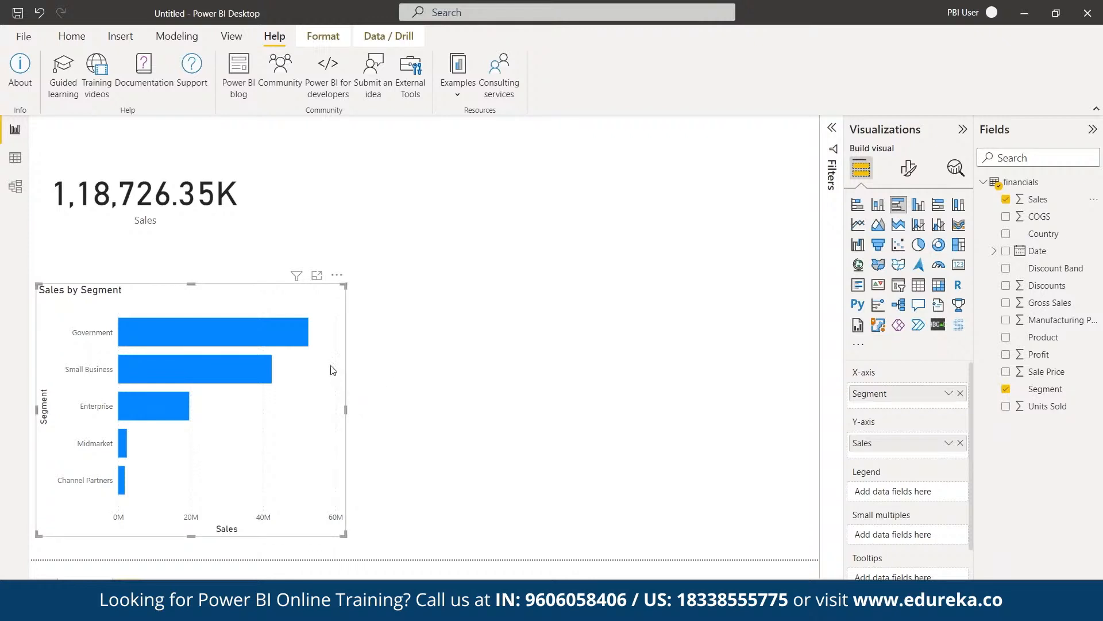
Set the default bar color of the Sales by Segment chart to light purple and turn on Show all for individual segment colors
{"action": "left_click", "coordinate": [909, 168]}
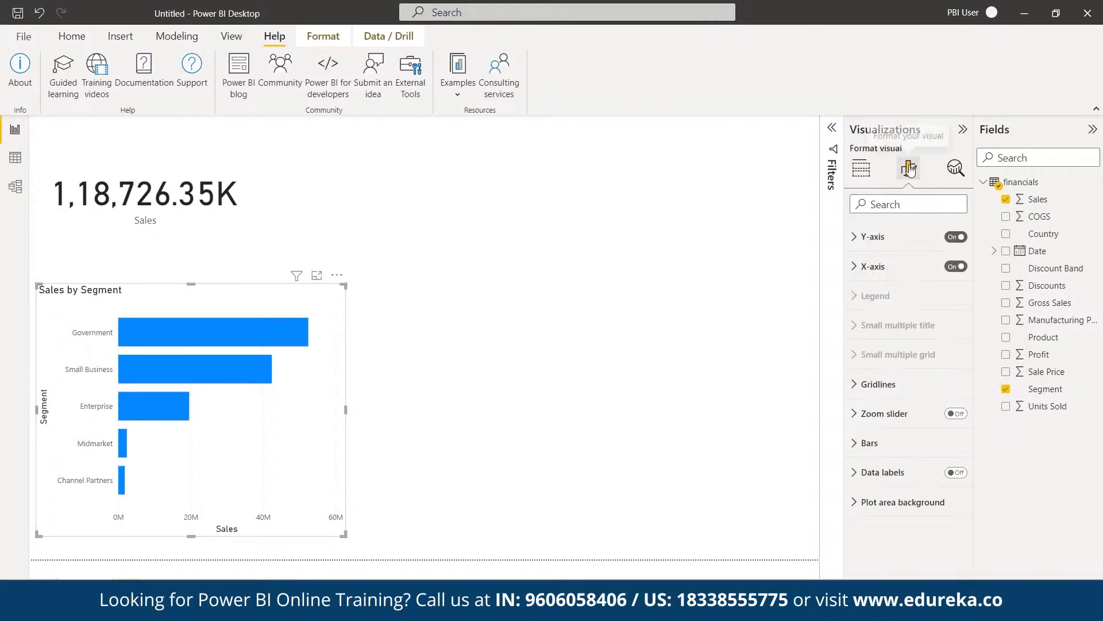
{"action": "left_click", "coordinate": [859, 474]}
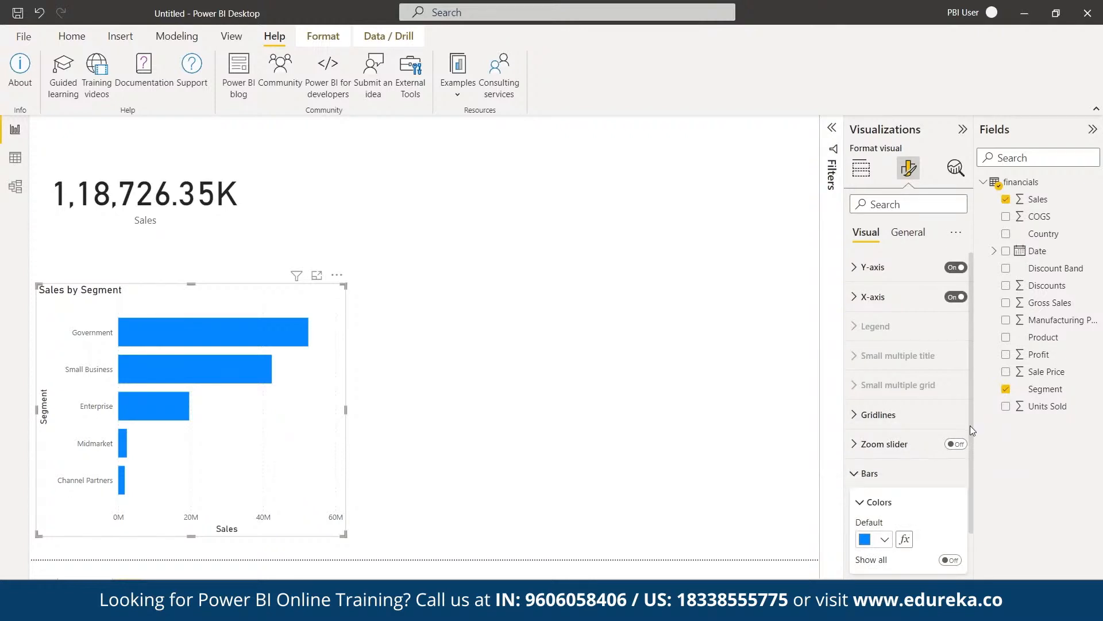
{"action": "scroll", "coordinate": [970, 425], "scroll_direction": "down", "scroll_amount": 3}
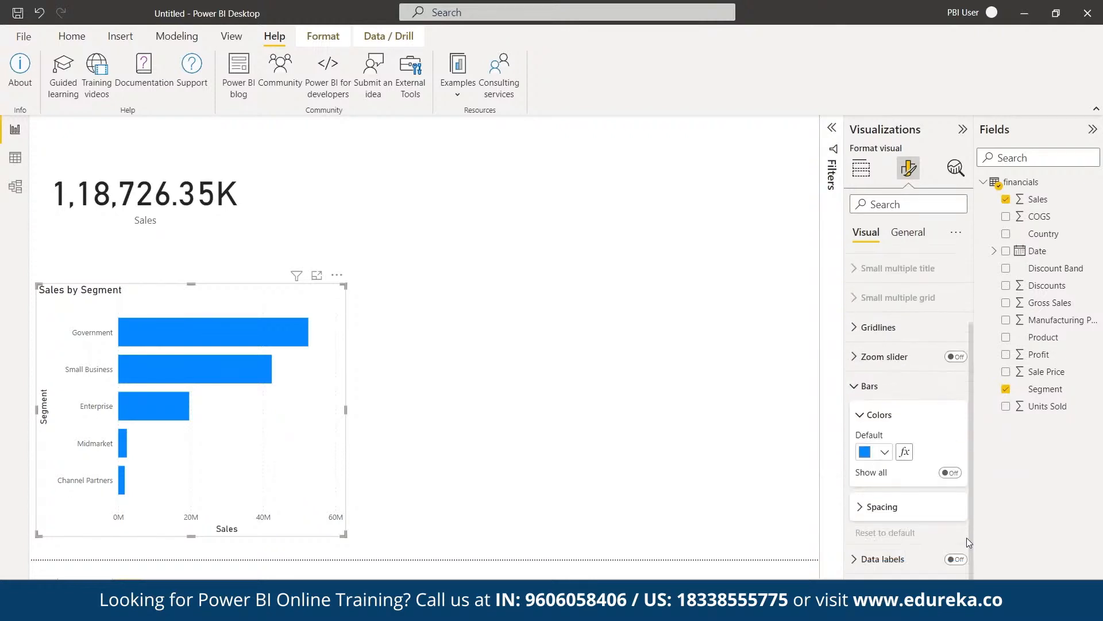
{"action": "left_click", "coordinate": [884, 452]}
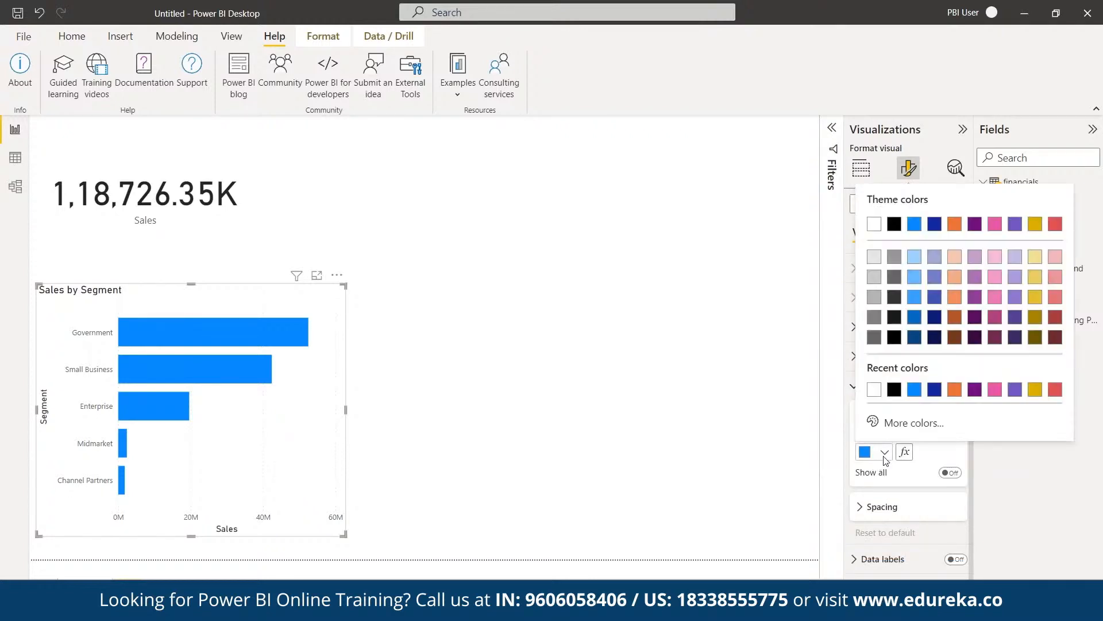
{"action": "left_click", "coordinate": [975, 277]}
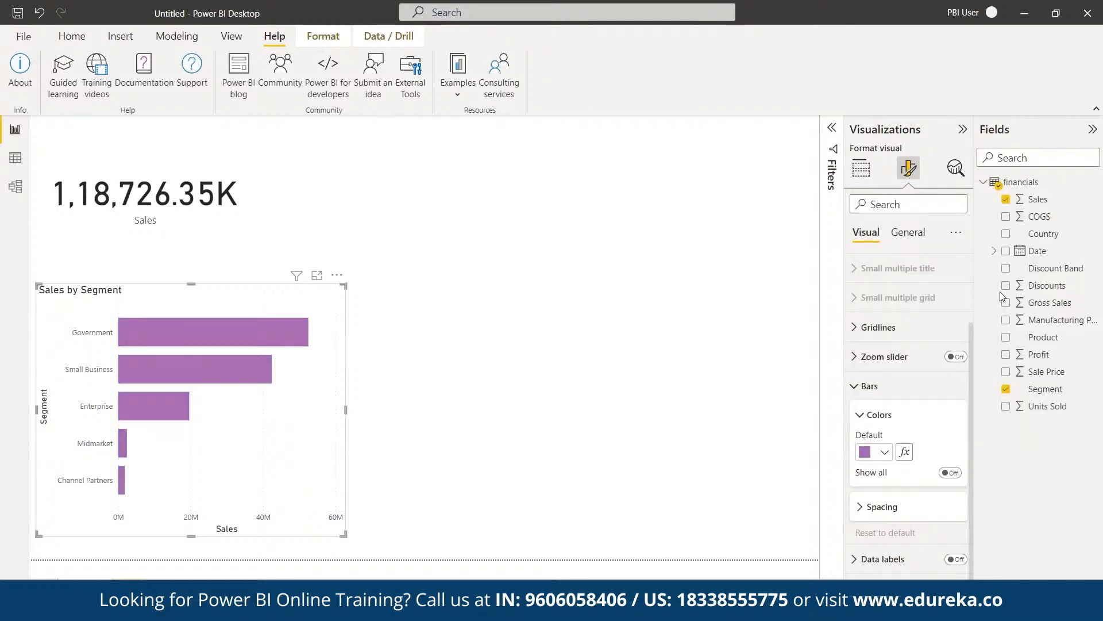
{"action": "left_click", "coordinate": [950, 473]}
{"action": "left_click_drag", "start_coordinate": [973, 422], "coordinate": [970, 510]}
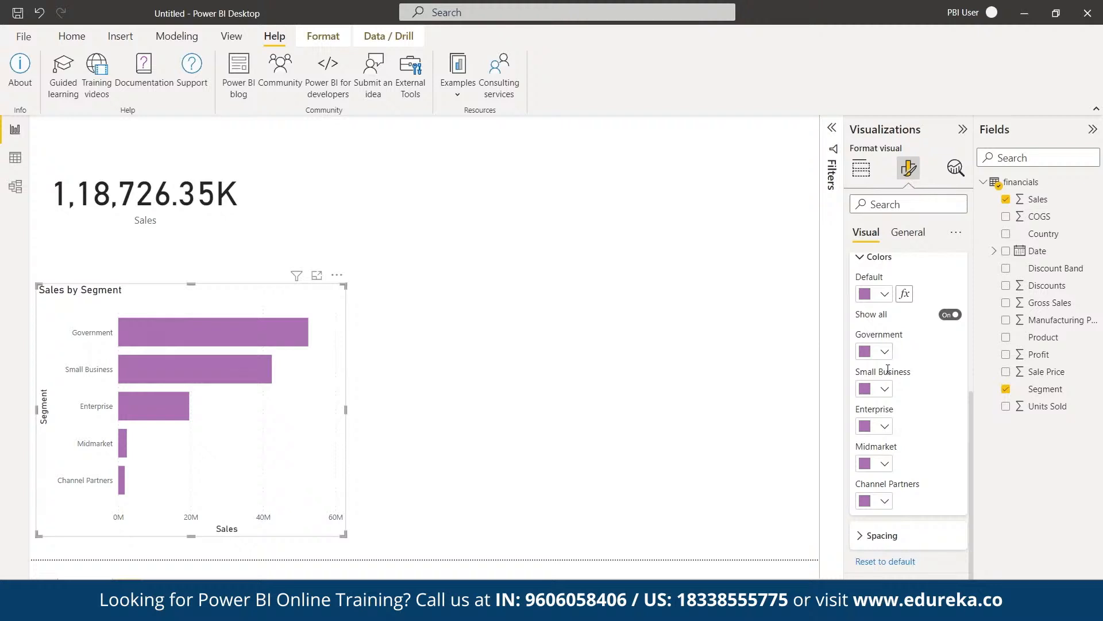
Color the Sales by Segment bars: Government bright blue, Small Business dark red, Enterprise light orange, Midmarket dark blue and Channel Partners pale yellow
{"action": "left_click", "coordinate": [883, 351]}
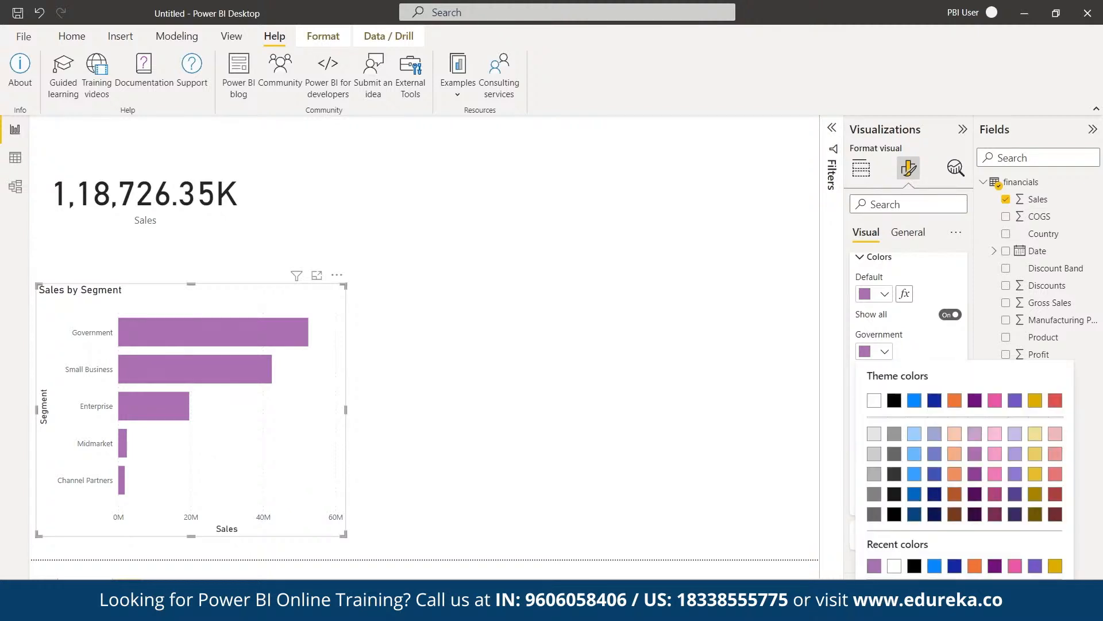
{"action": "left_click", "coordinate": [914, 401]}
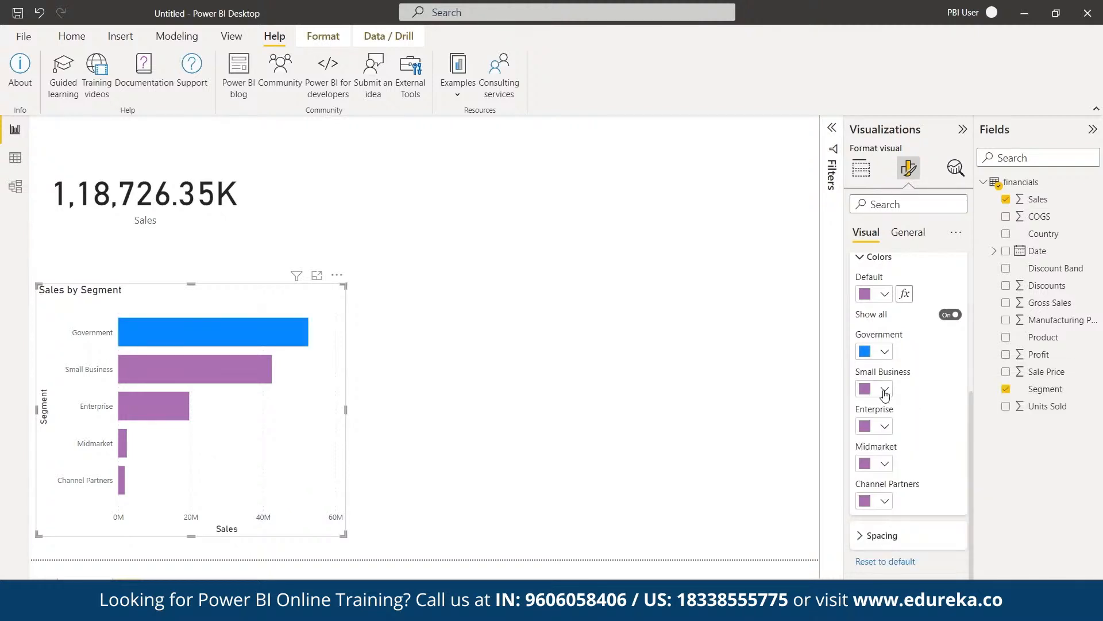
{"action": "left_click", "coordinate": [883, 390]}
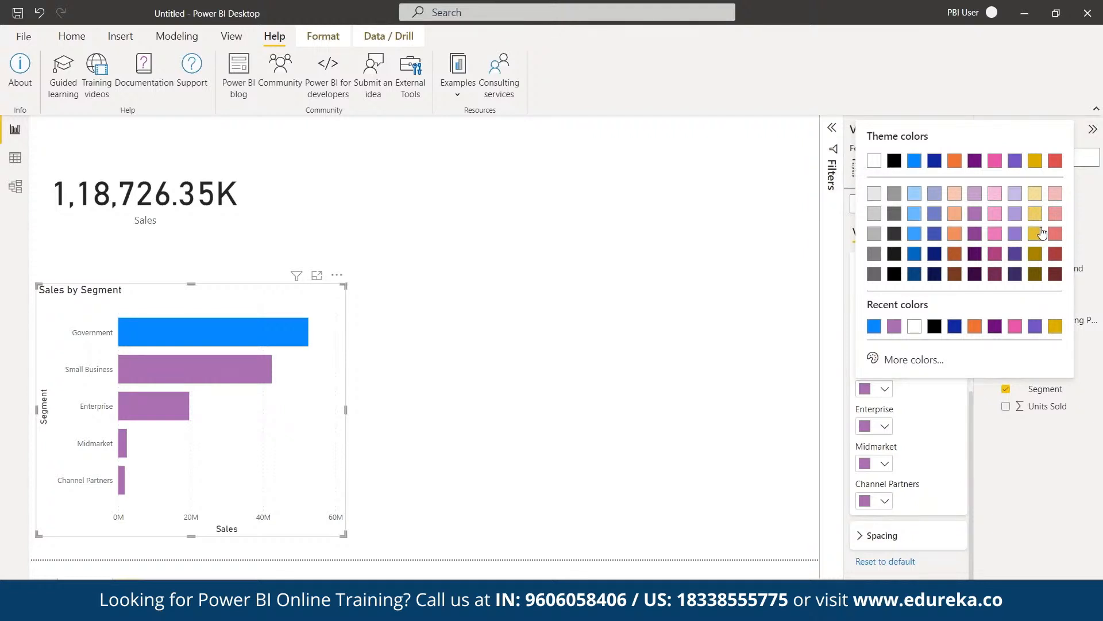
{"action": "left_click", "coordinate": [1055, 254]}
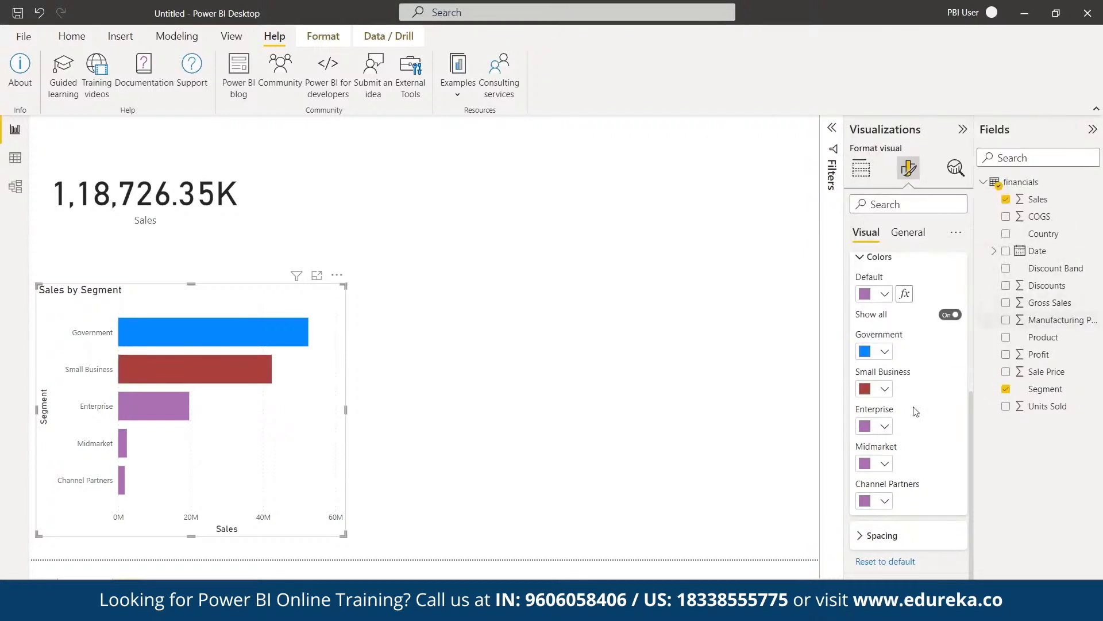
{"action": "left_click", "coordinate": [883, 427]}
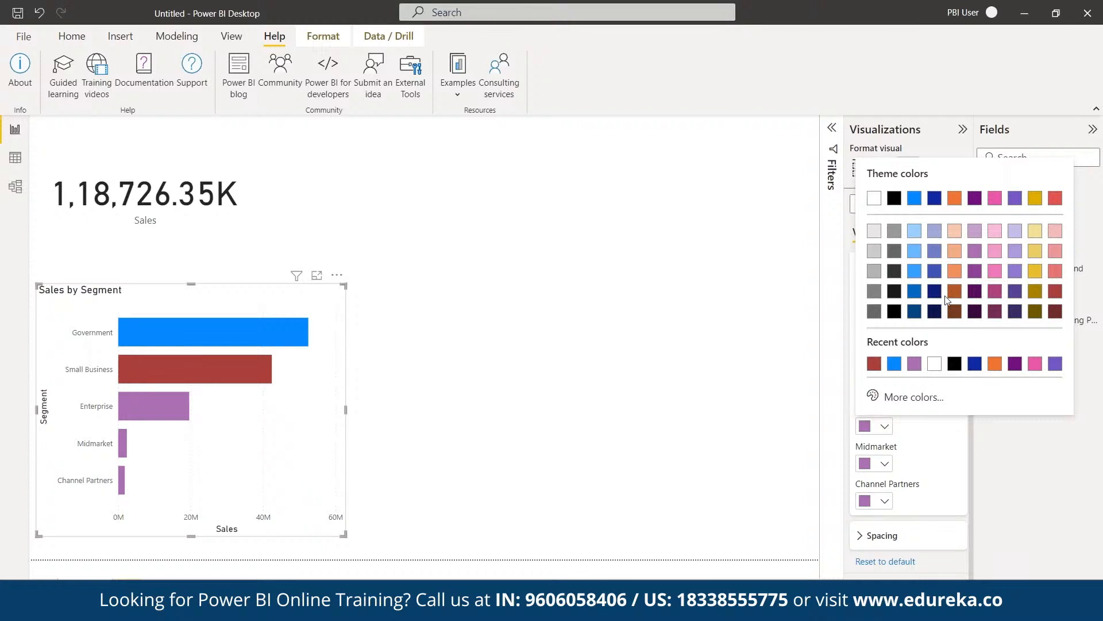
{"action": "left_click", "coordinate": [953, 271]}
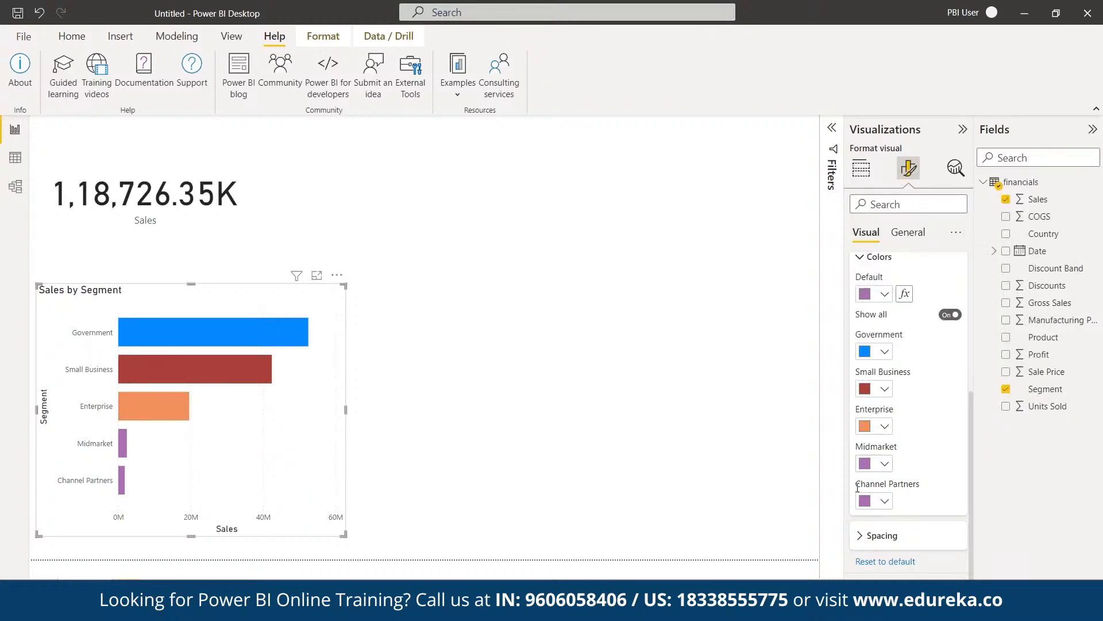
{"action": "left_click", "coordinate": [886, 463]}
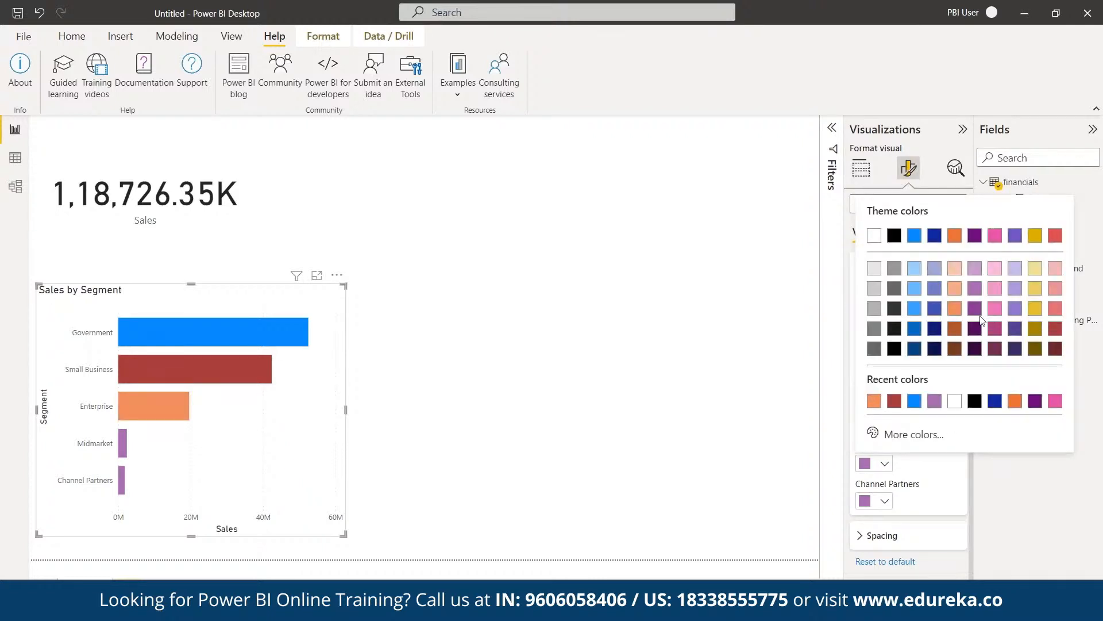
{"action": "left_click", "coordinate": [934, 308]}
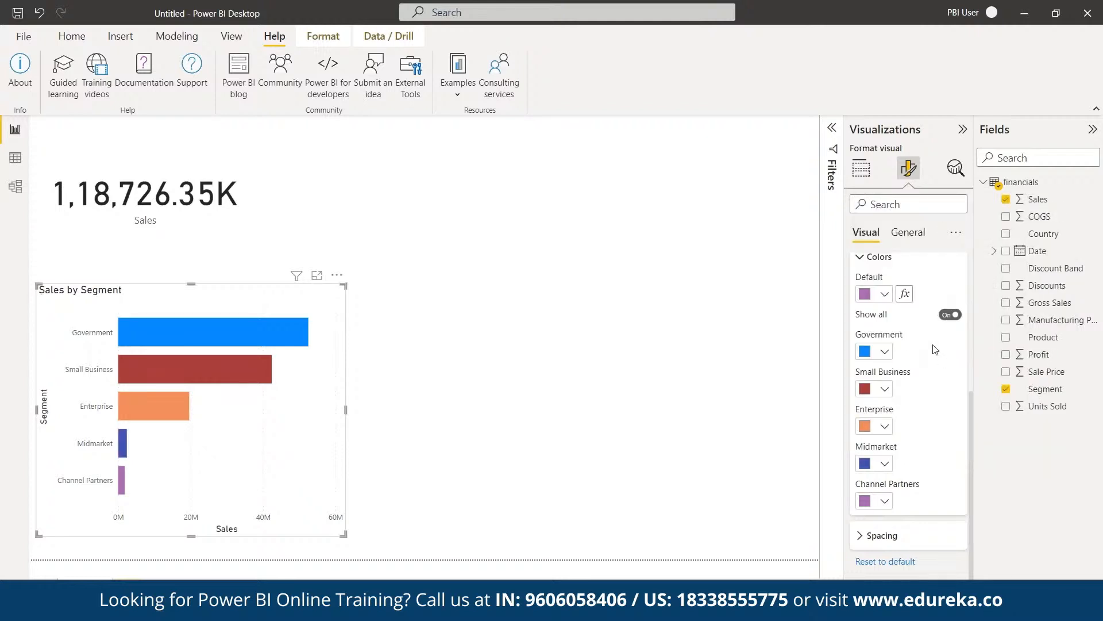
{"action": "left_click", "coordinate": [885, 501]}
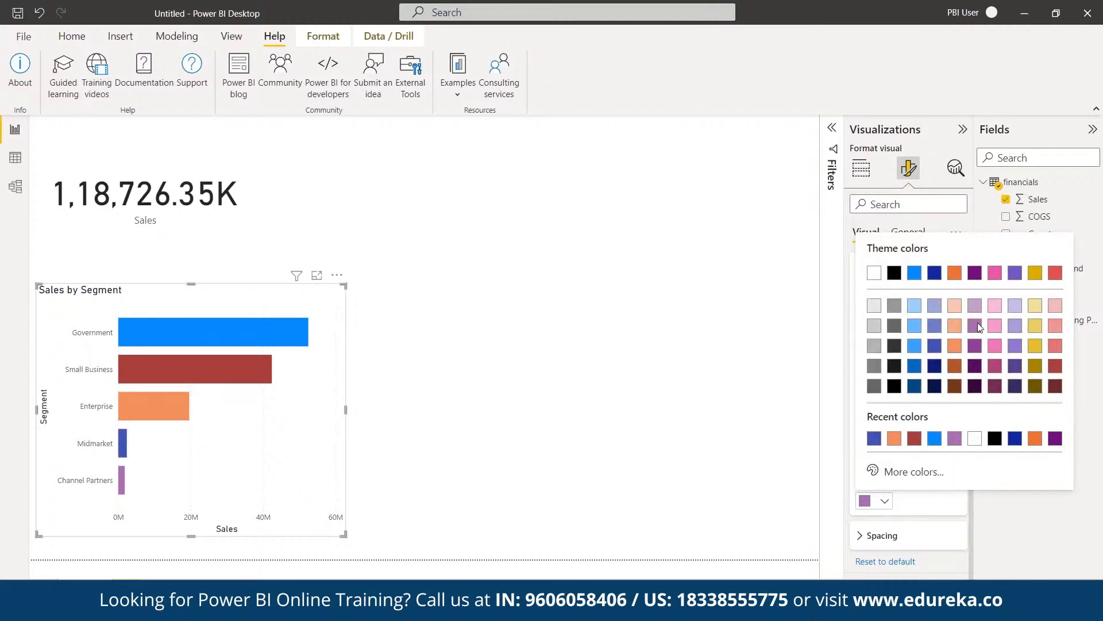
{"action": "left_click", "coordinate": [1034, 307]}
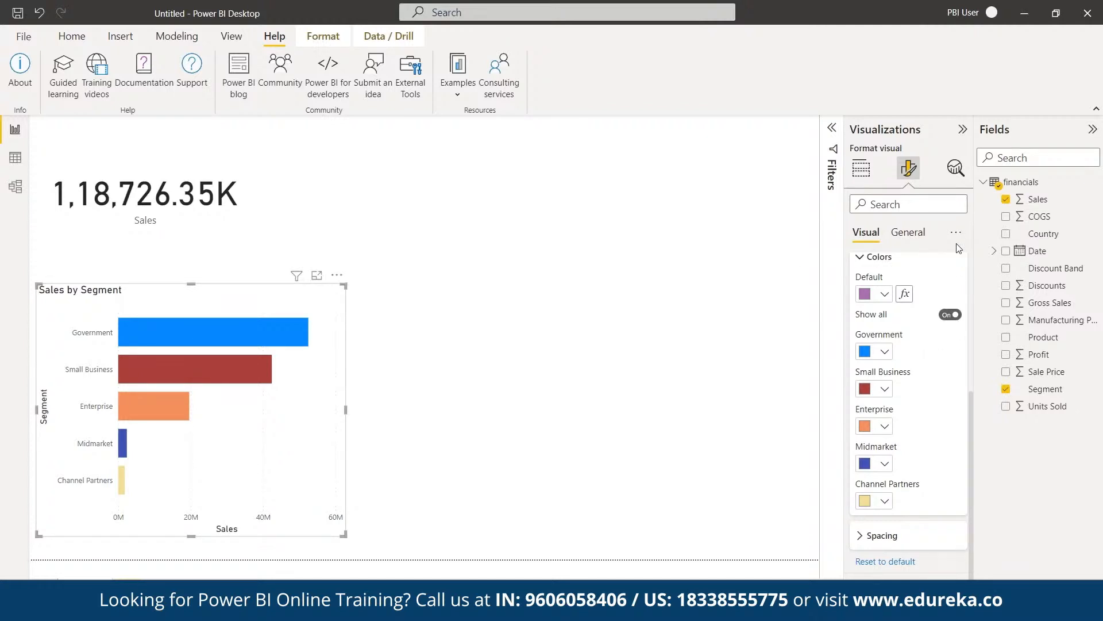
Collapse the bar color settings and turn on data labels for the Sales by Segment chart
{"action": "left_click", "coordinate": [860, 257]}
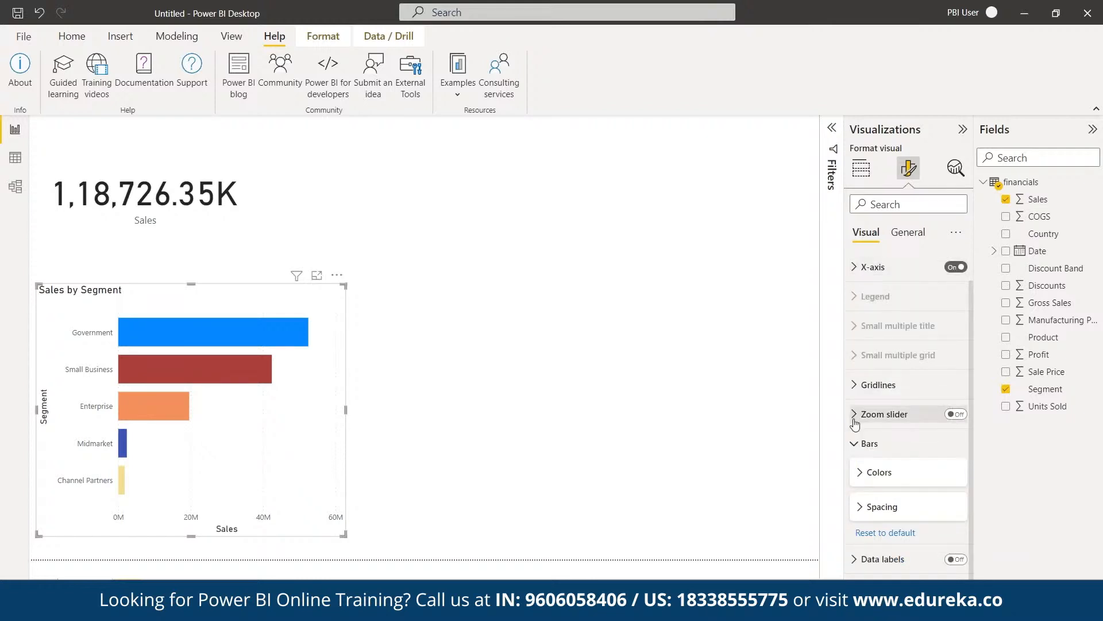
{"action": "left_click", "coordinate": [854, 445]}
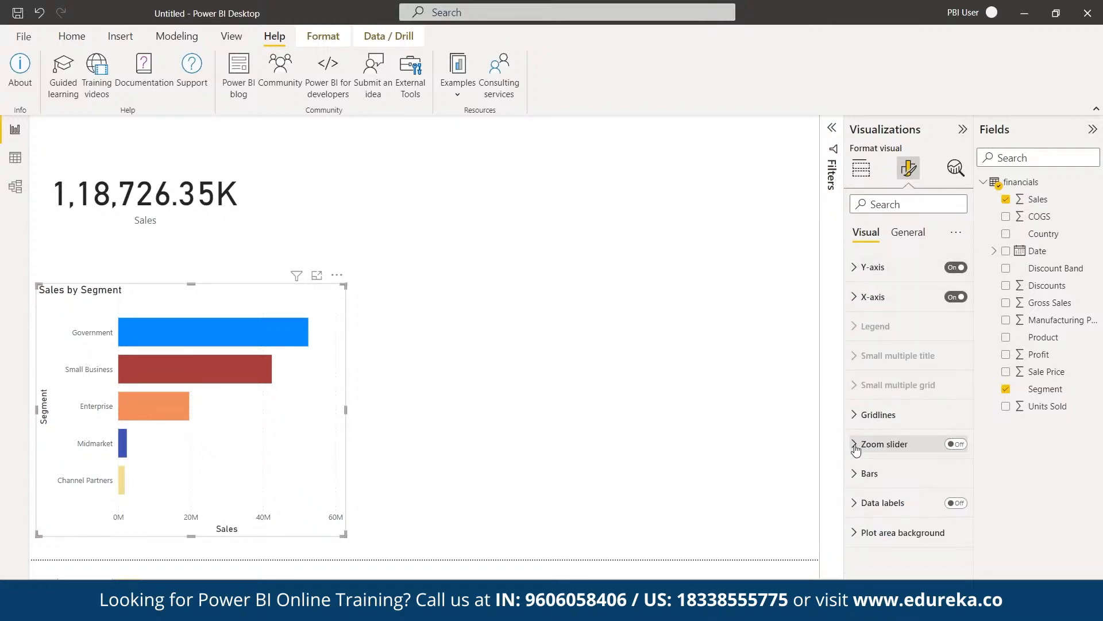
{"action": "left_click", "coordinate": [863, 474]}
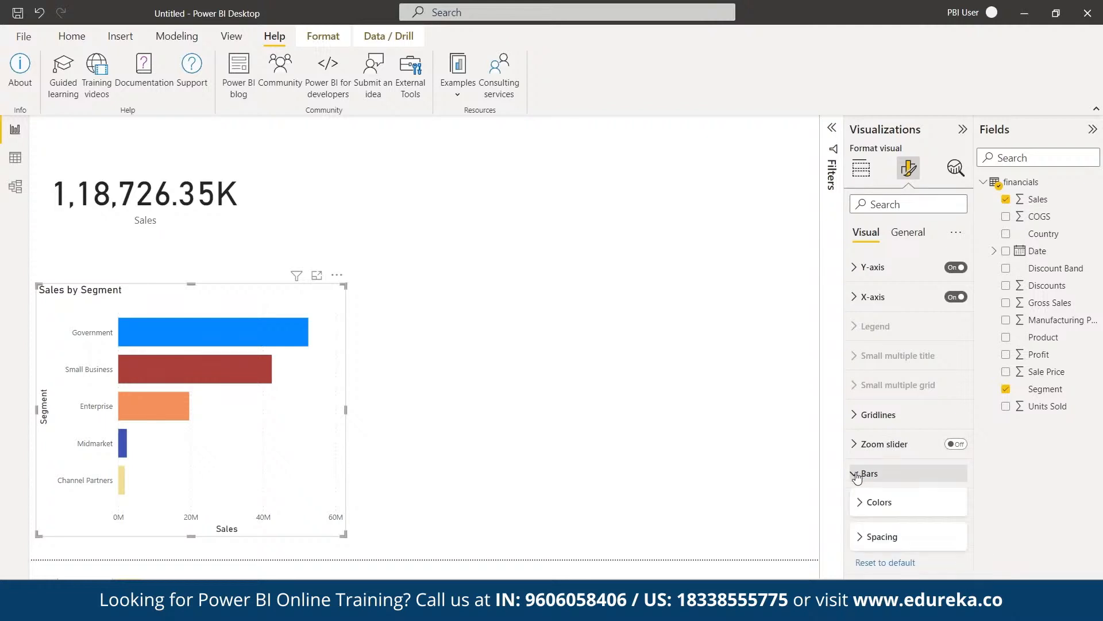
{"action": "left_click", "coordinate": [865, 474]}
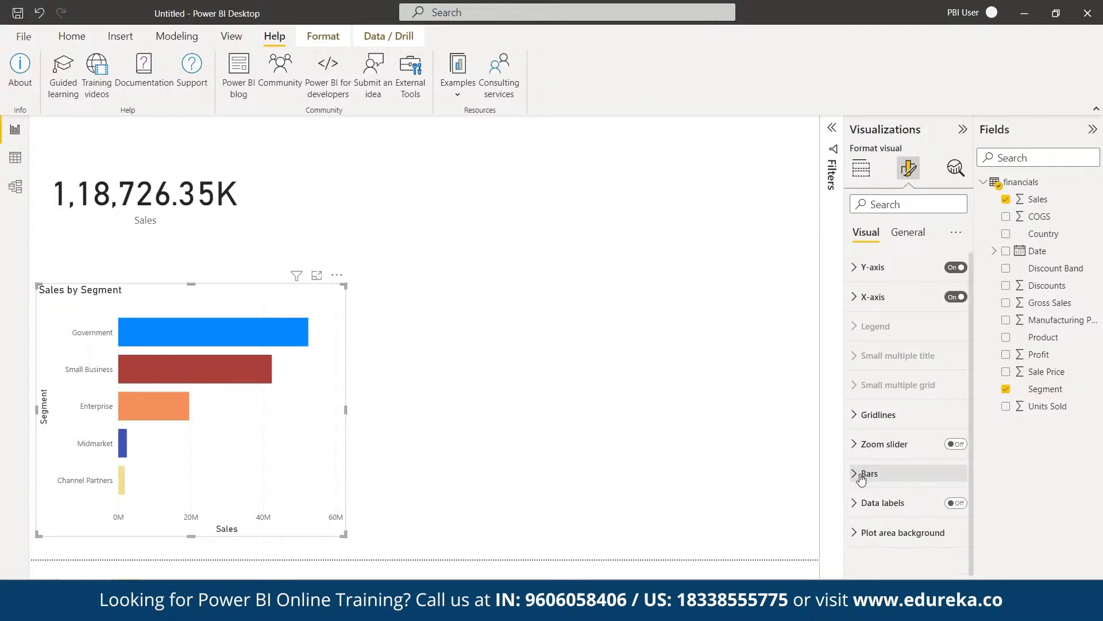
{"action": "left_click", "coordinate": [956, 503]}
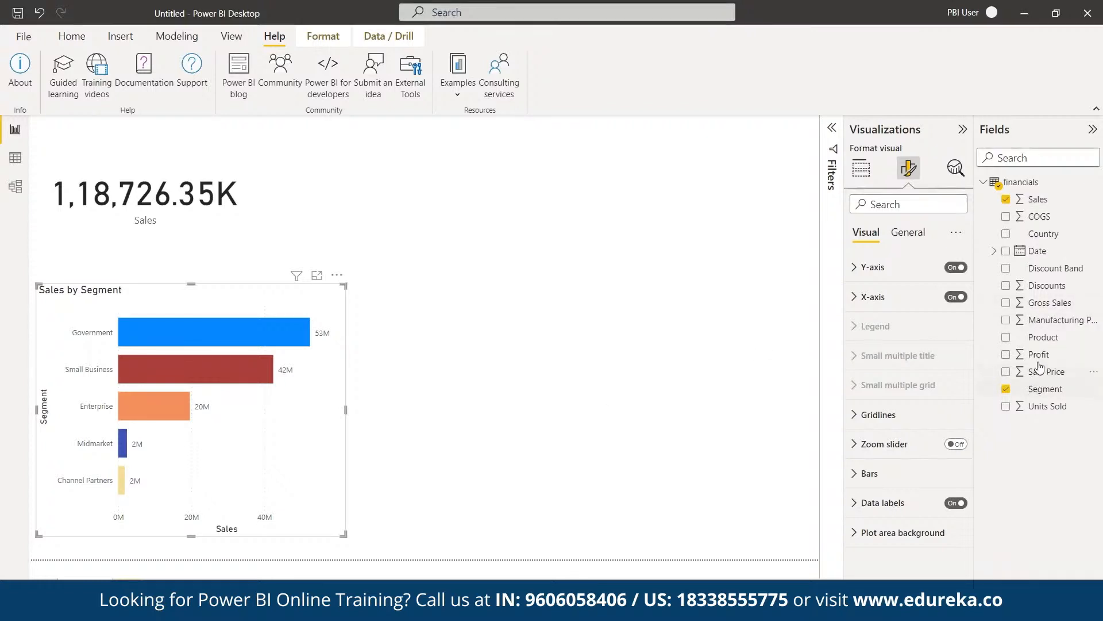
Add a clustered column chart beside the bar chart with Product on the X-axis and Profit on the Y-axis, and make it wider and taller
{"action": "left_click", "coordinate": [658, 313]}
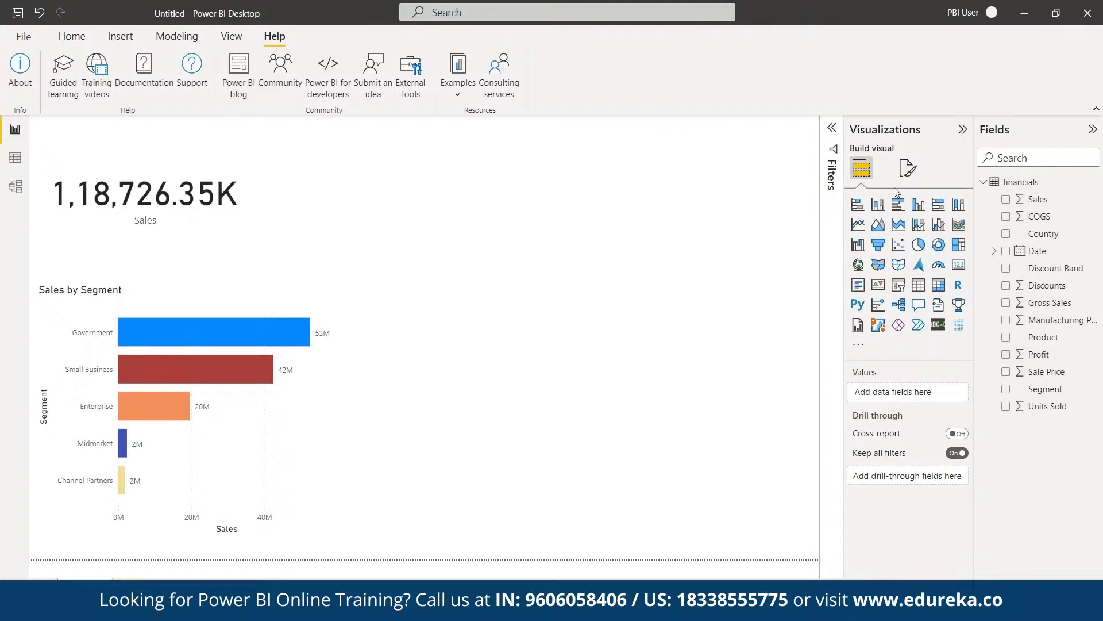
{"action": "left_click", "coordinate": [918, 205]}
{"action": "left_click_drag", "start_coordinate": [472, 198], "coordinate": [499, 483]}
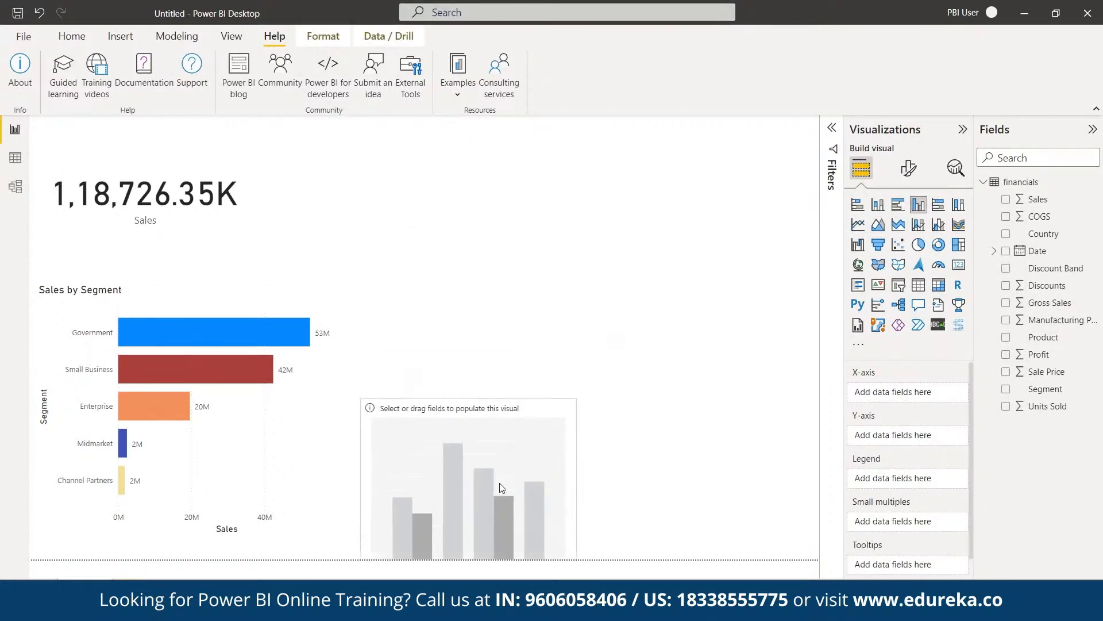
{"action": "left_click_drag", "start_coordinate": [577, 478], "coordinate": [809, 454]}
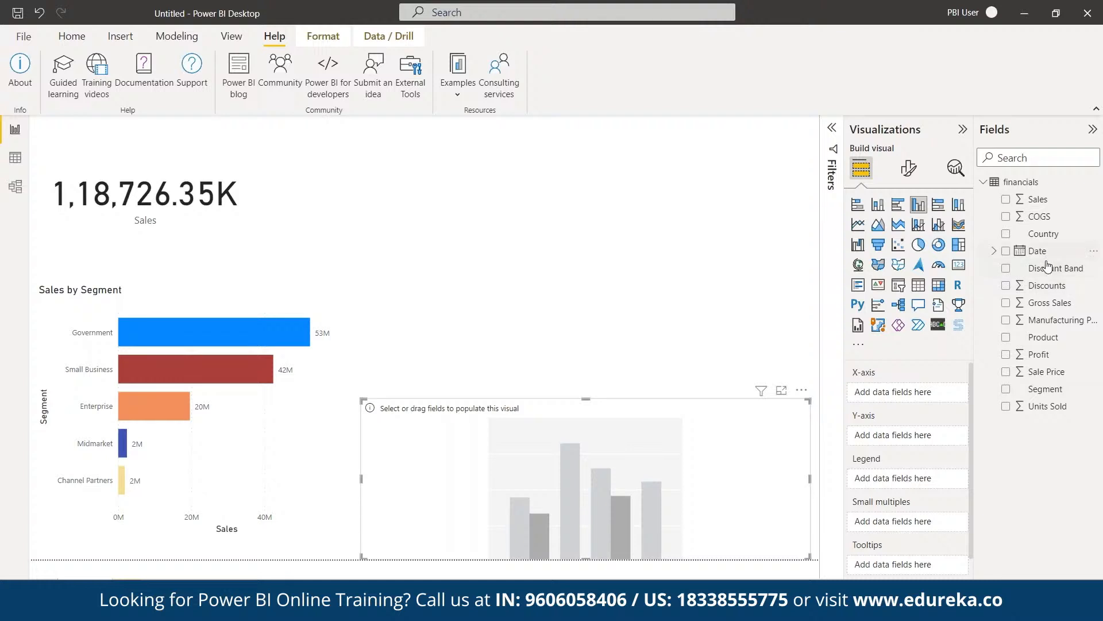
{"action": "left_click_drag", "start_coordinate": [1032, 341], "coordinate": [592, 545]}
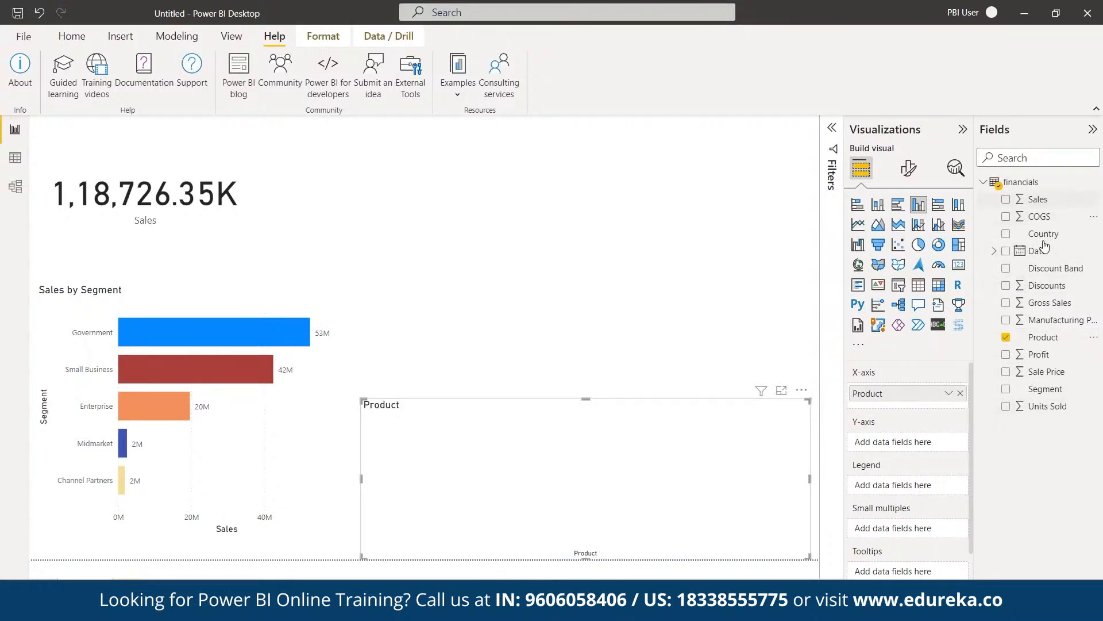
{"action": "left_click_drag", "start_coordinate": [1047, 356], "coordinate": [535, 485]}
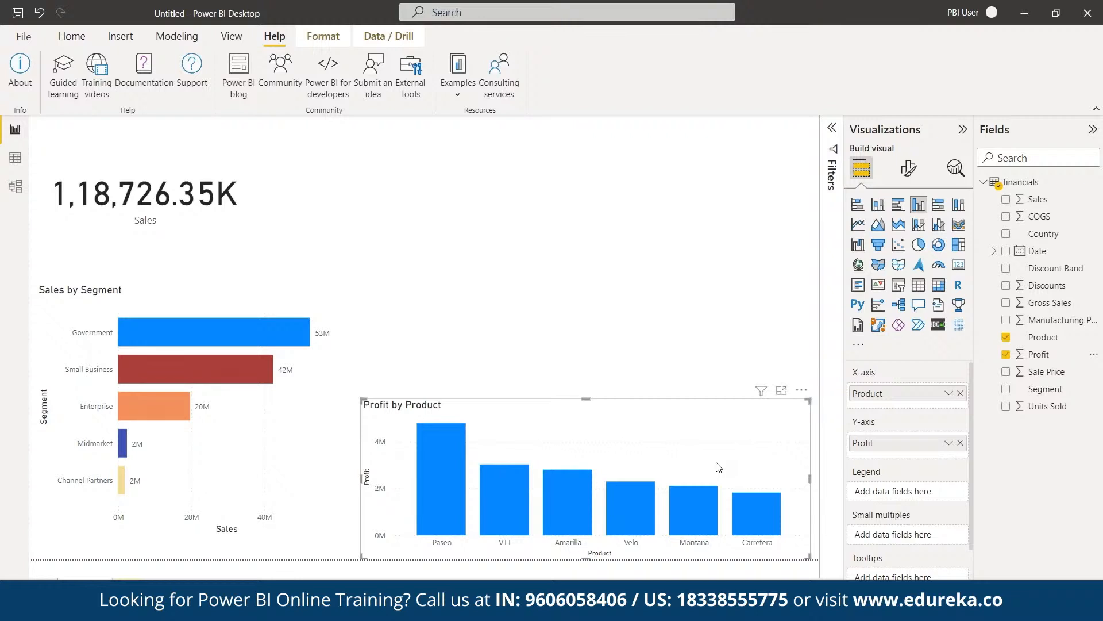
{"action": "left_click_drag", "start_coordinate": [586, 398], "coordinate": [587, 315]}
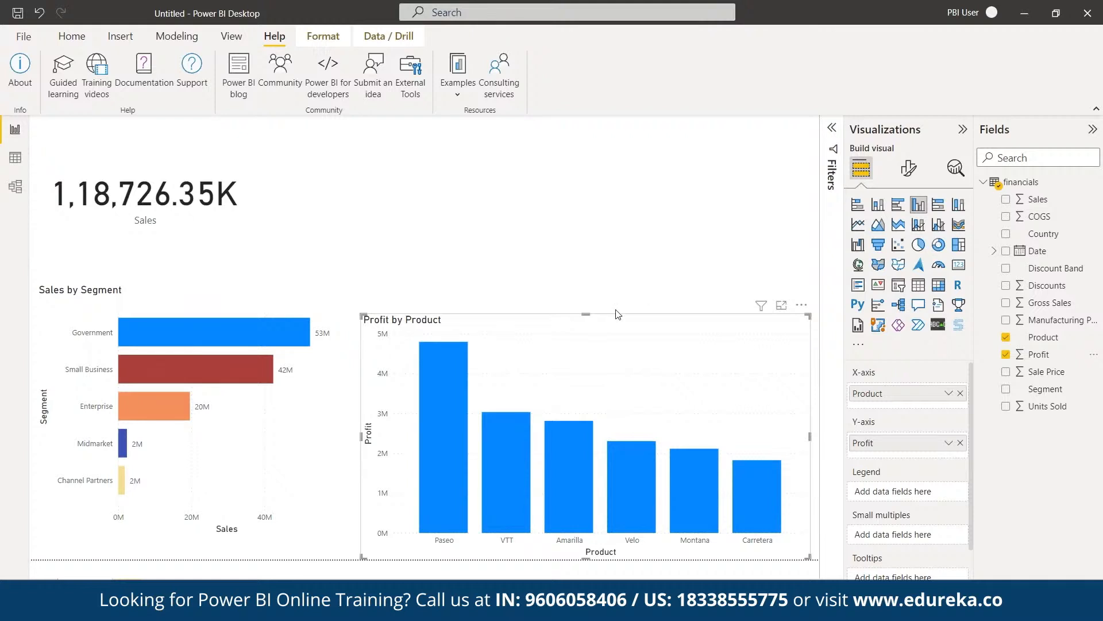
{"action": "left_click_drag", "start_coordinate": [586, 312], "coordinate": [586, 323]}
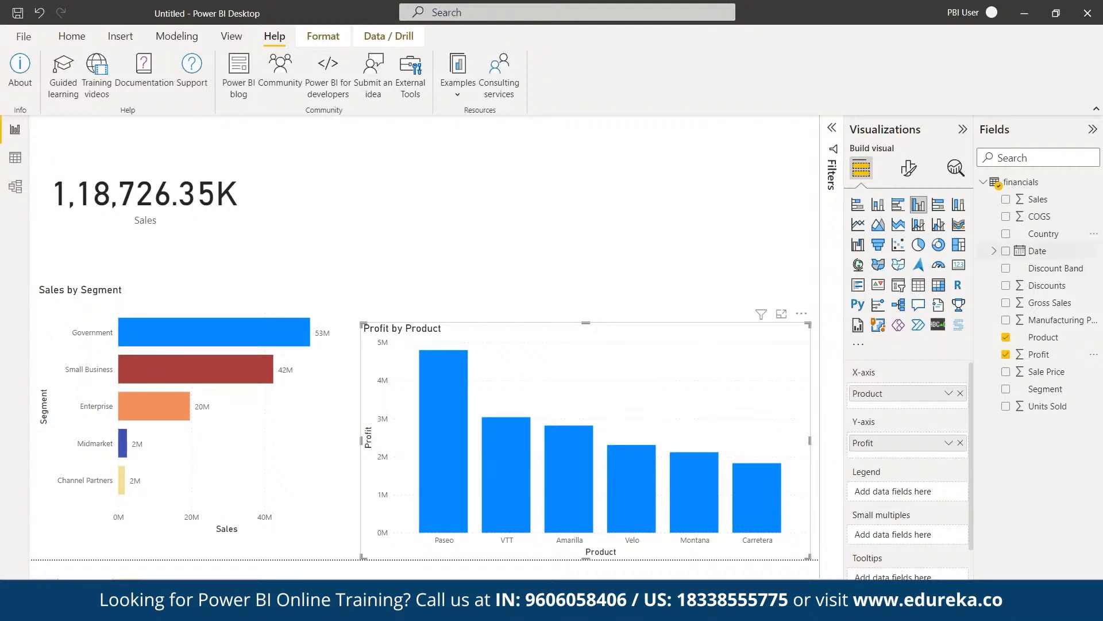
Add a donut chart above the column chart with Segment as legend and Profit as values, sized to fit the space
{"action": "left_click", "coordinate": [747, 201]}
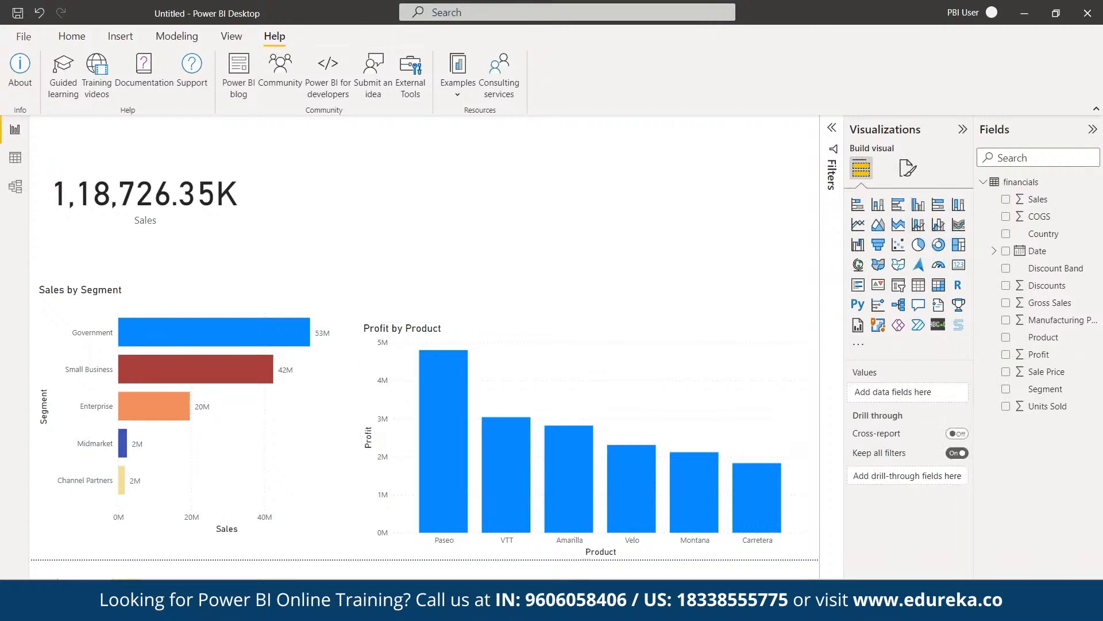
{"action": "left_click", "coordinate": [939, 246]}
{"action": "left_click_drag", "start_coordinate": [586, 276], "coordinate": [587, 309]}
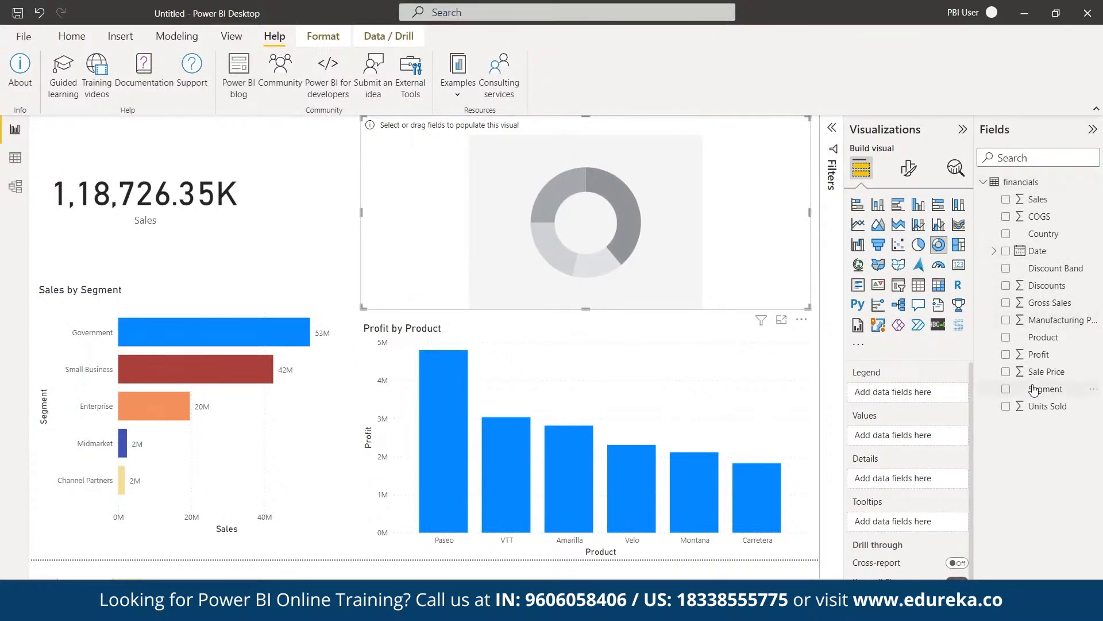
{"action": "left_click_drag", "start_coordinate": [1034, 391], "coordinate": [791, 238]}
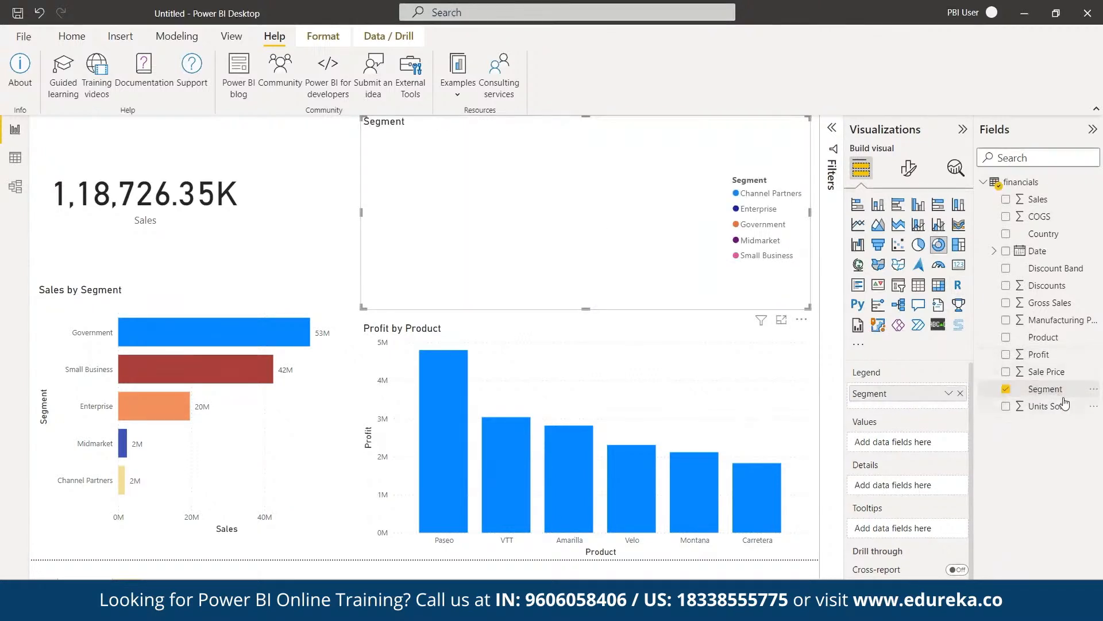
{"action": "left_click_drag", "start_coordinate": [1045, 359], "coordinate": [540, 217]}
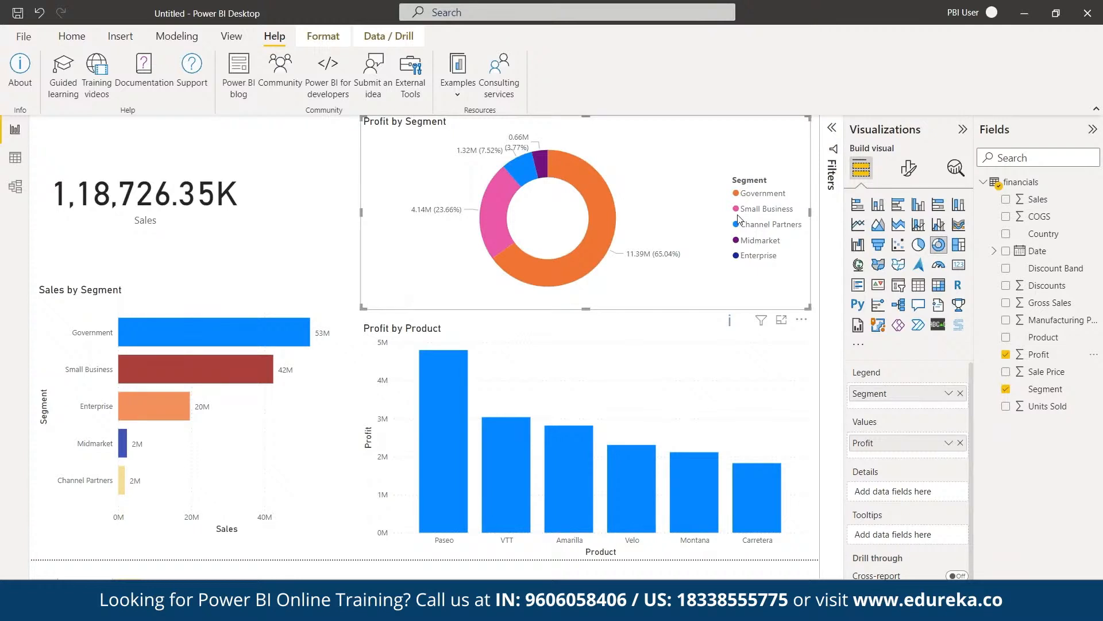
{"action": "mouse_move", "coordinate": [364, 308]}
{"action": "left_mouse_down"}
{"action": "mouse_move", "coordinate": [354, 326]}
{"action": "mouse_move", "coordinate": [360, 303]}
{"action": "left_mouse_up"}
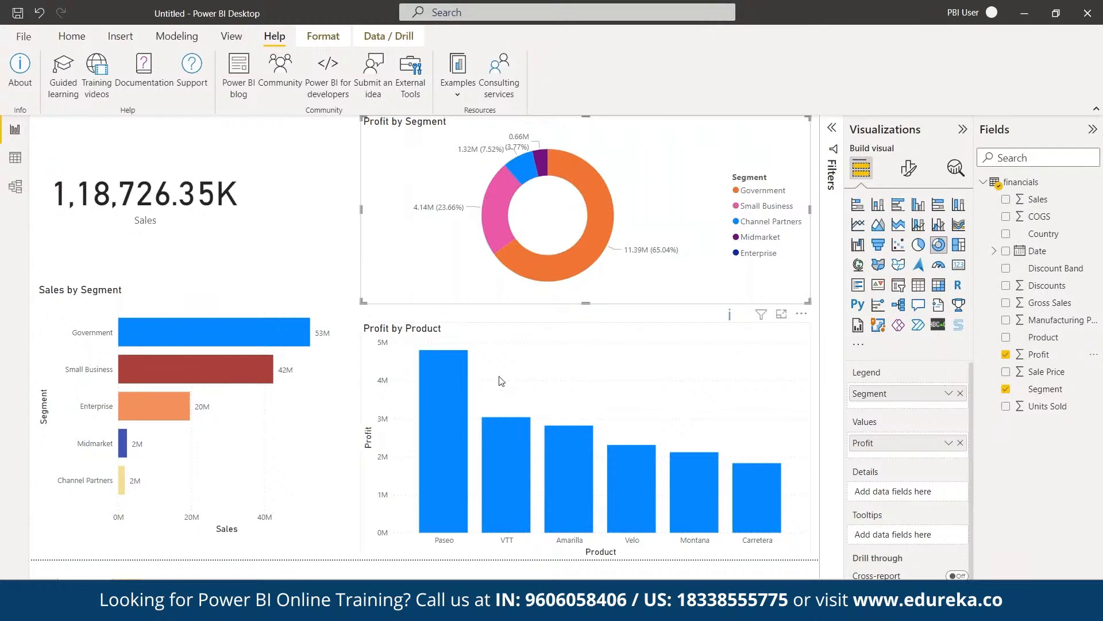
{"action": "left_click", "coordinate": [528, 315]}
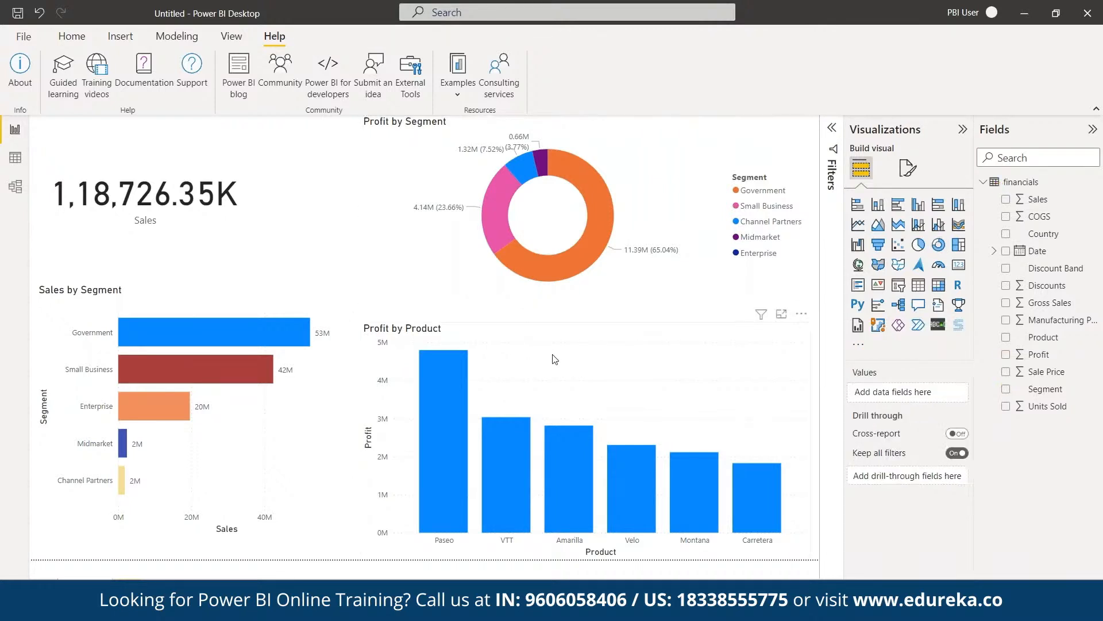
{"action": "left_click", "coordinate": [568, 300]}
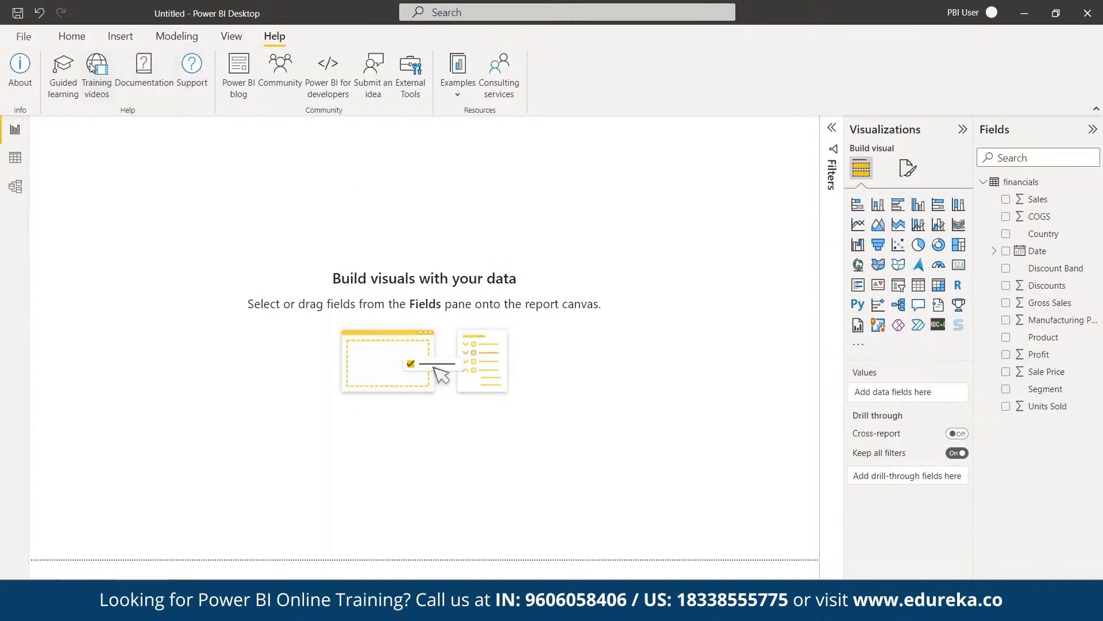
{"action": "left_click", "coordinate": [73, 37]}
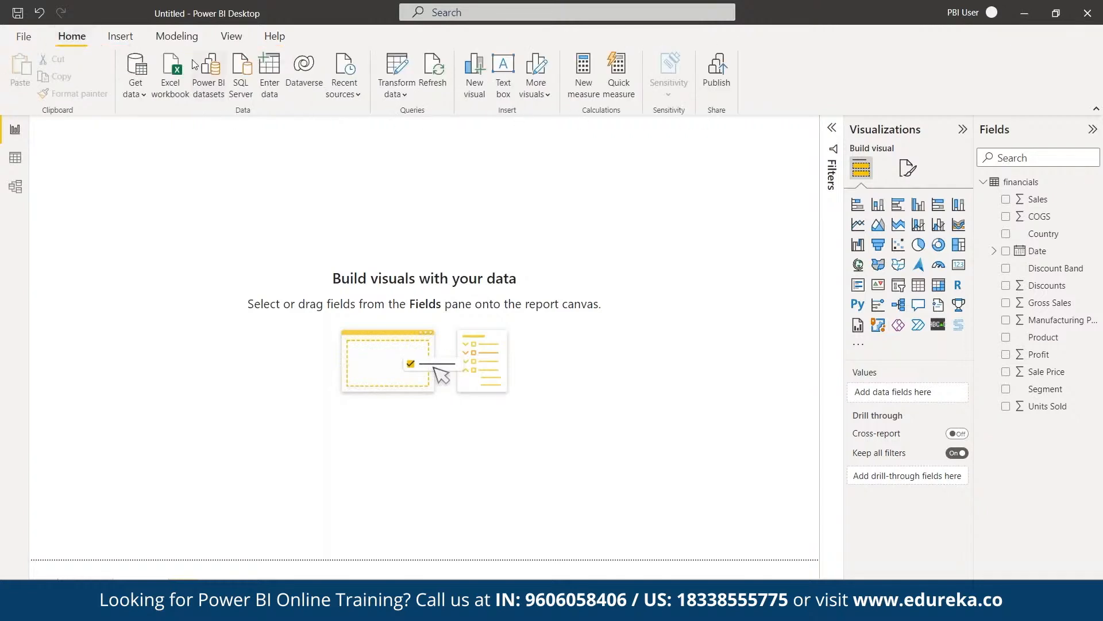
{"action": "left_click", "coordinate": [136, 86]}
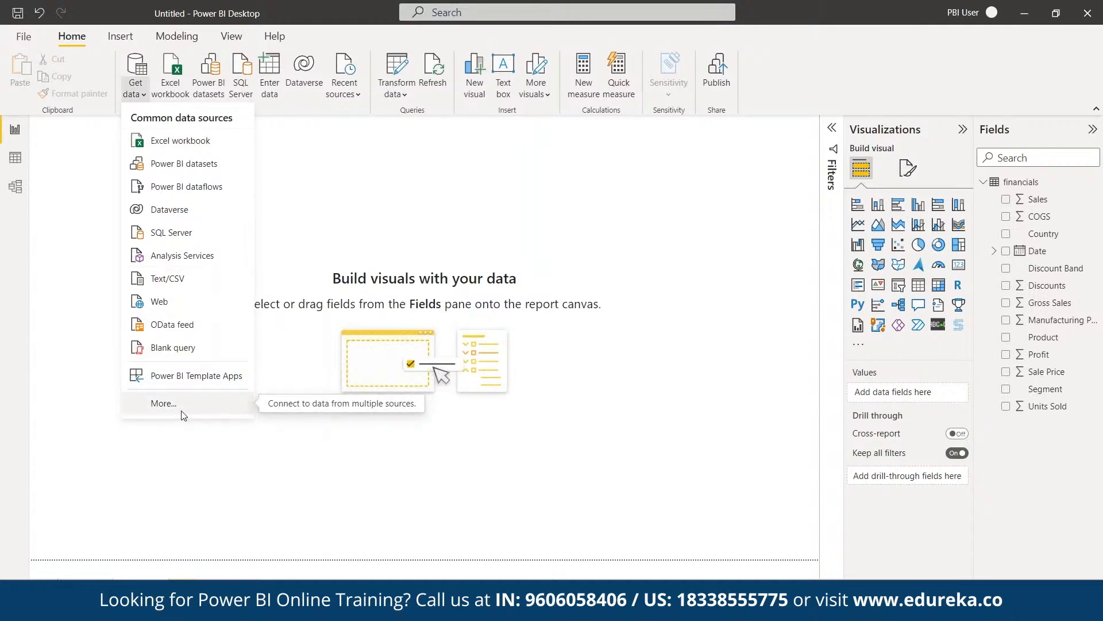
{"action": "left_click", "coordinate": [422, 197]}
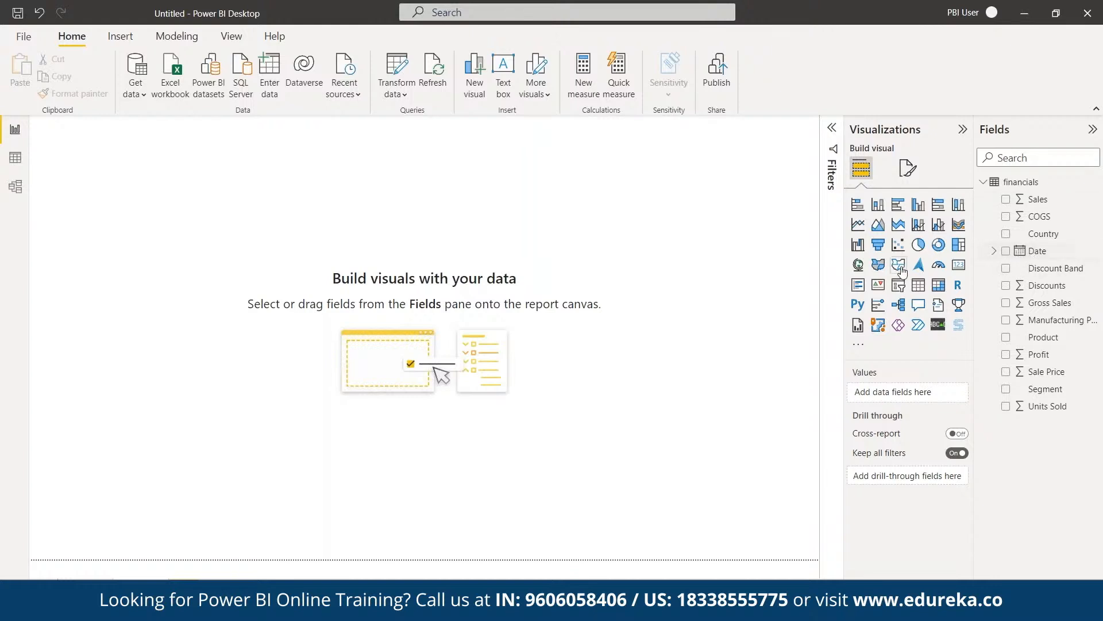
Add an enlarged table visual listing Year from the date hierarchy, Sales, Profit and COGS as columns
{"action": "left_click", "coordinate": [918, 285]}
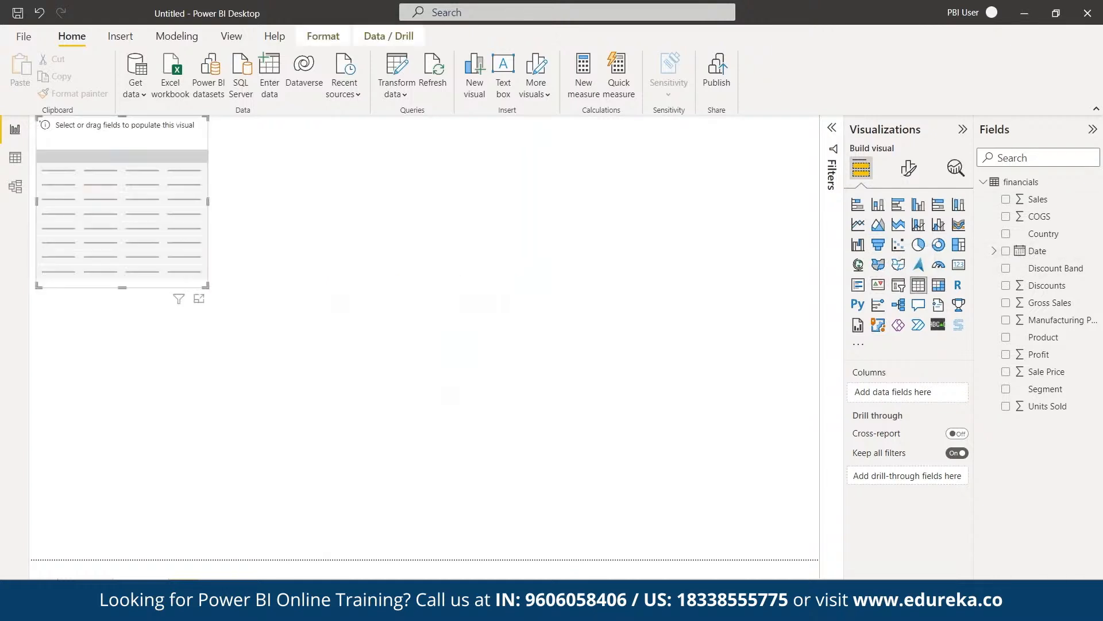
{"action": "left_click_drag", "start_coordinate": [206, 285], "coordinate": [422, 415]}
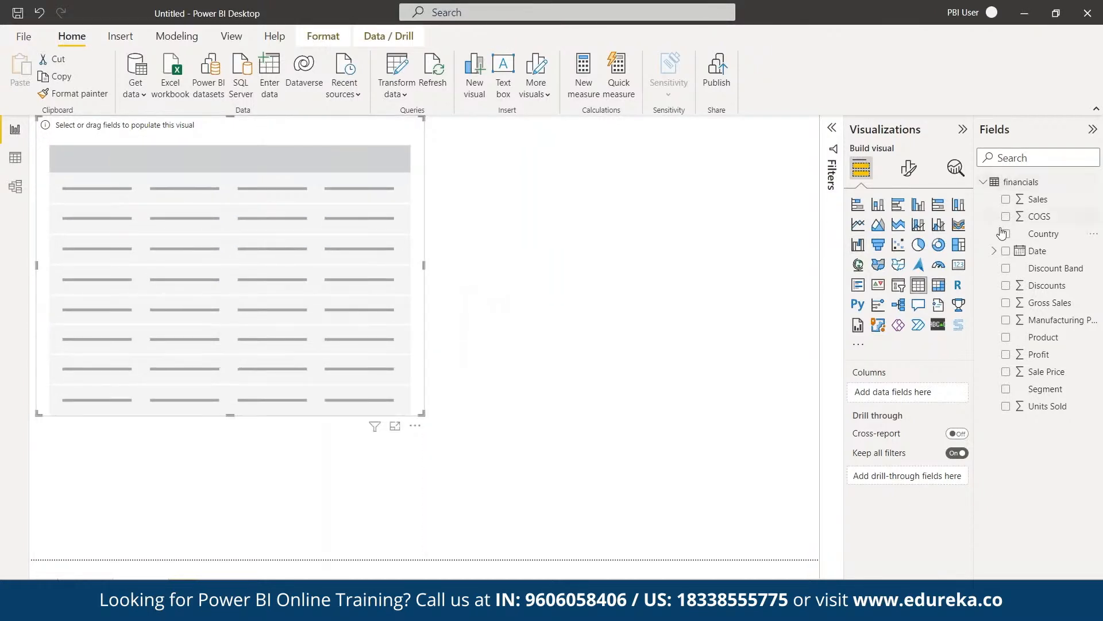
{"action": "left_click", "coordinate": [994, 251]}
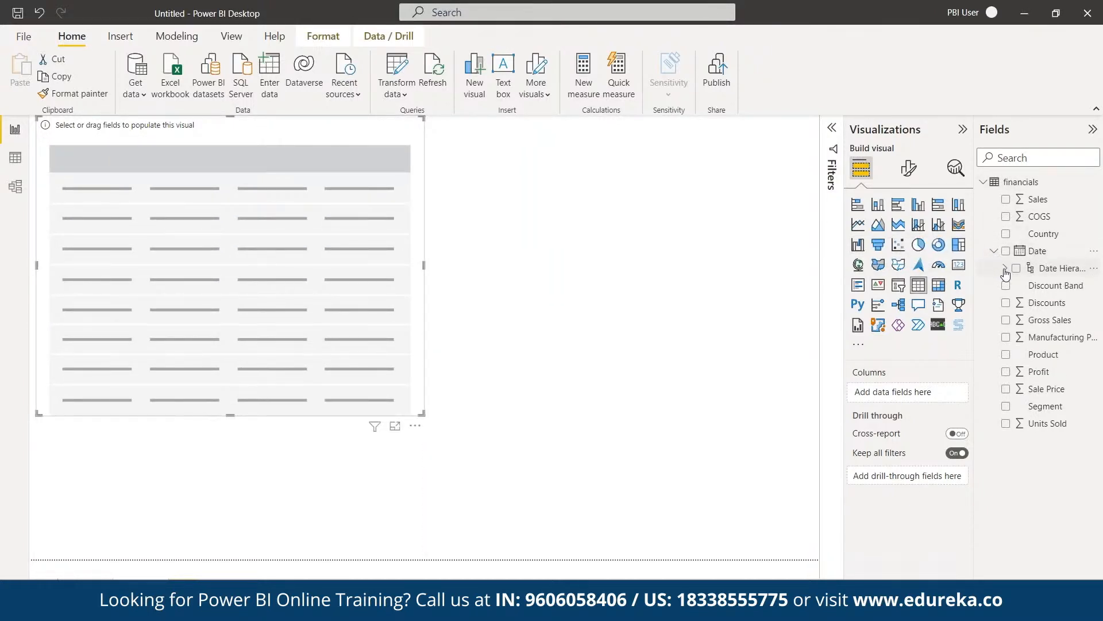
{"action": "left_click", "coordinate": [1005, 269]}
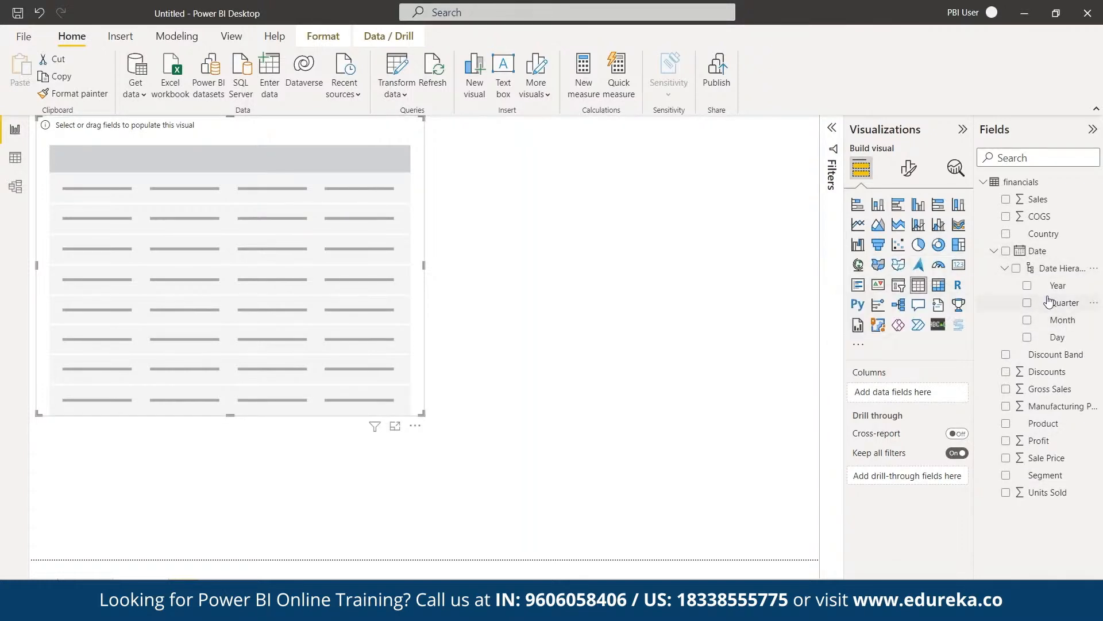
{"action": "left_click_drag", "start_coordinate": [1051, 287], "coordinate": [138, 170]}
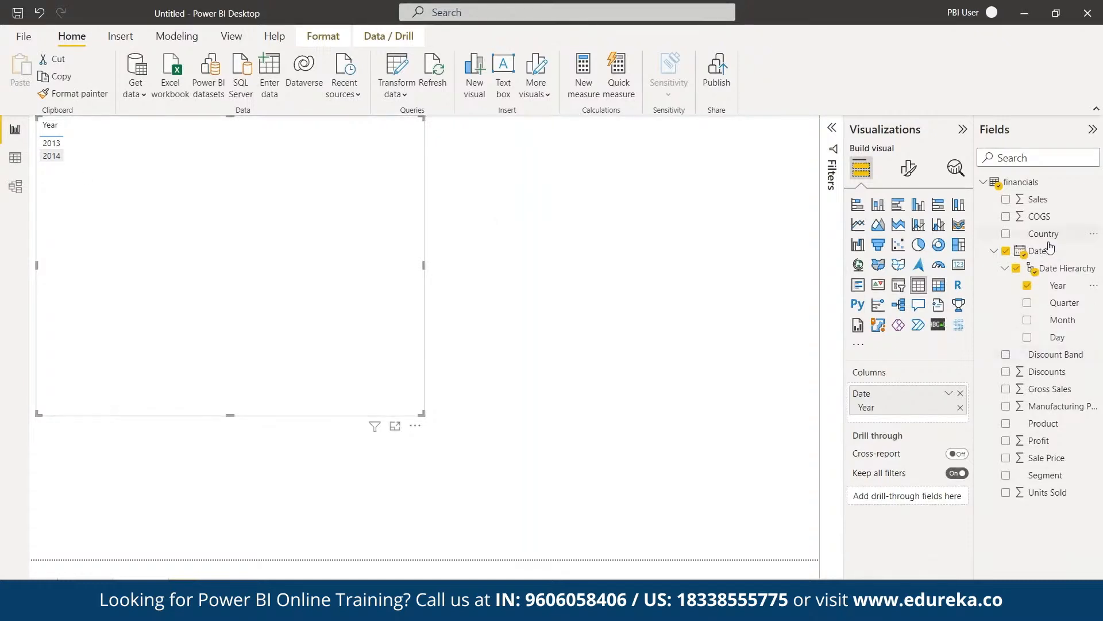
{"action": "left_click_drag", "start_coordinate": [1038, 199], "coordinate": [133, 136]}
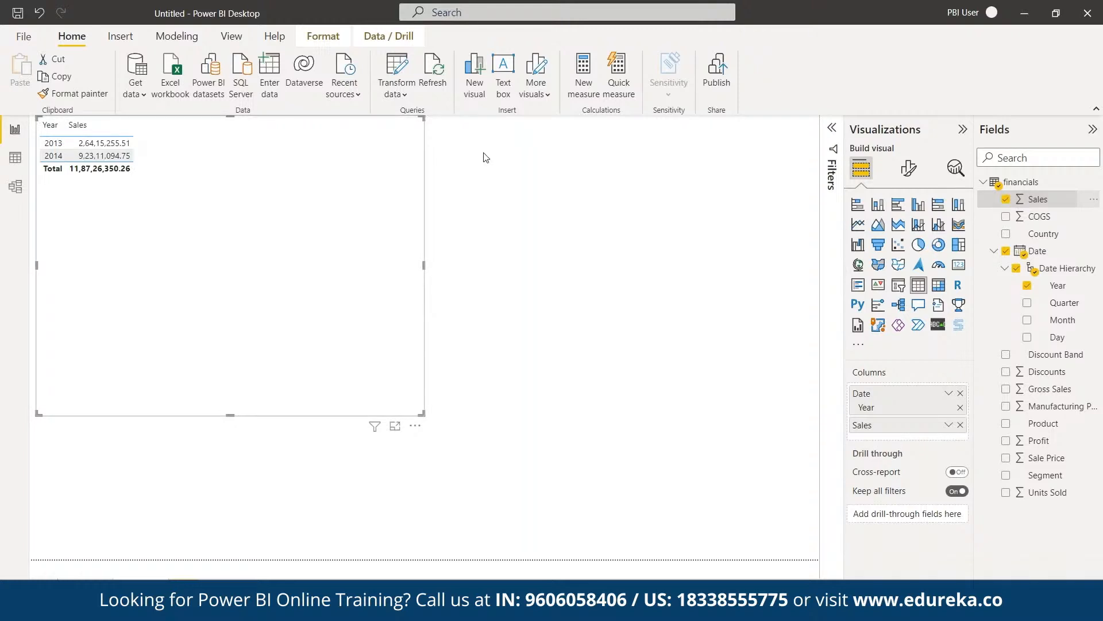
{"action": "left_click_drag", "start_coordinate": [1043, 442], "coordinate": [198, 140]}
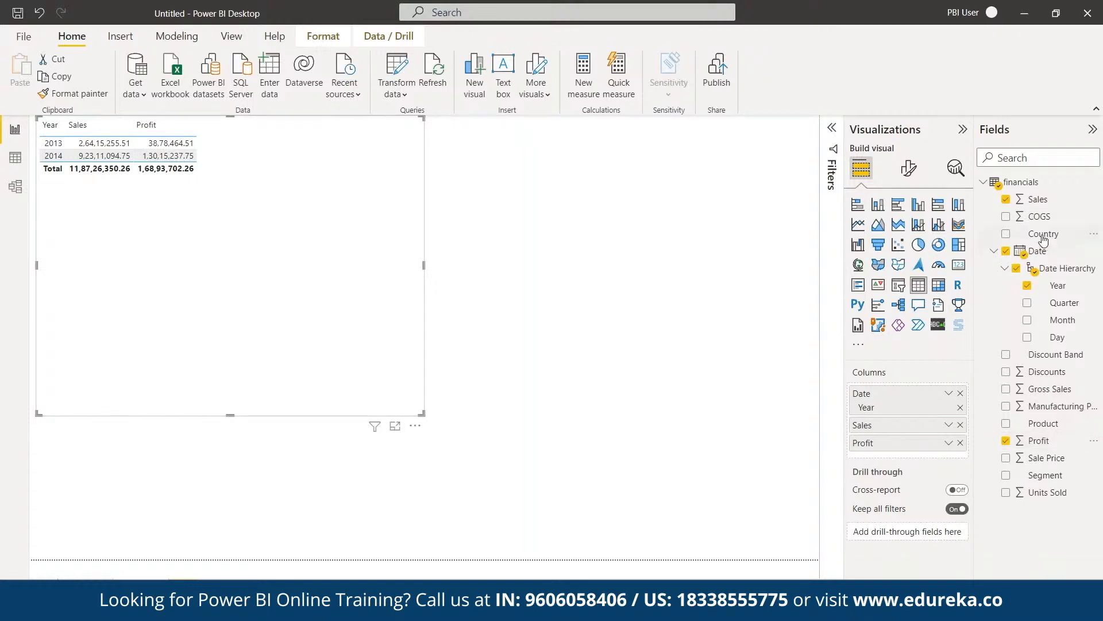
{"action": "left_click_drag", "start_coordinate": [1041, 217], "coordinate": [267, 123]}
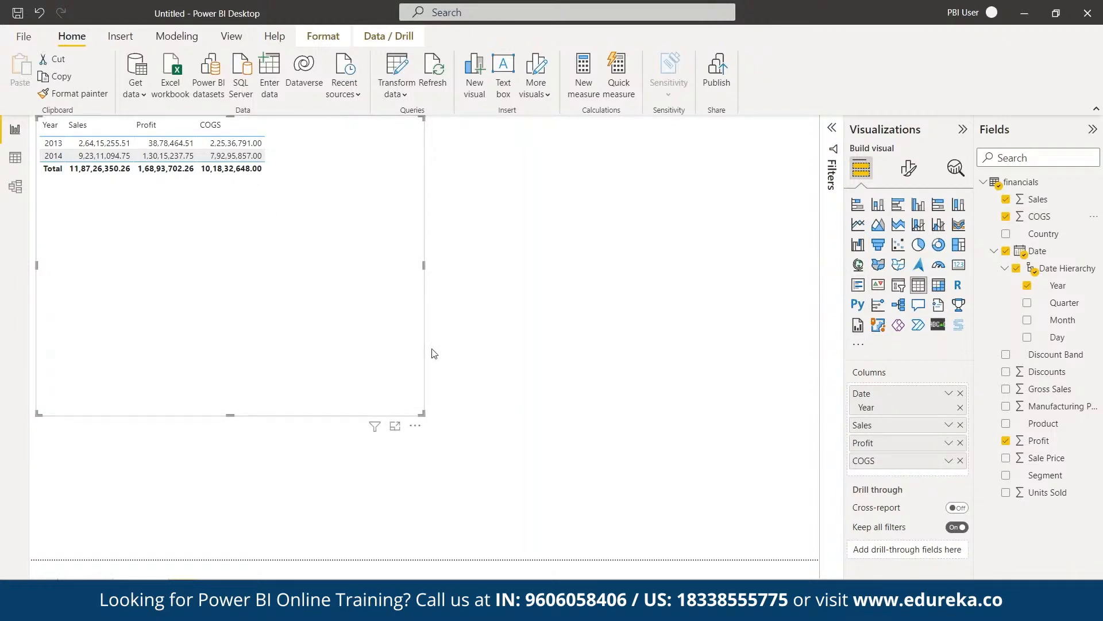
Set the font size of the table's column headers to 13
{"action": "left_click", "coordinate": [909, 180]}
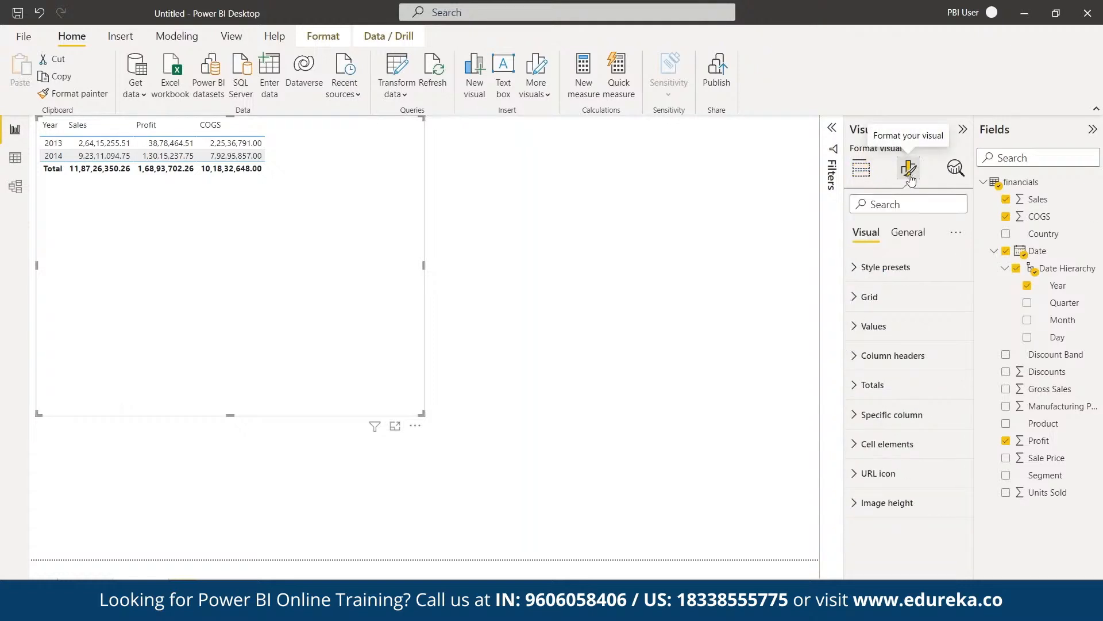
{"action": "left_click", "coordinate": [854, 356]}
{"action": "left_click", "coordinate": [956, 418]}
{"action": "left_click", "coordinate": [956, 418]}
{"action": "left_click", "coordinate": [955, 417]}
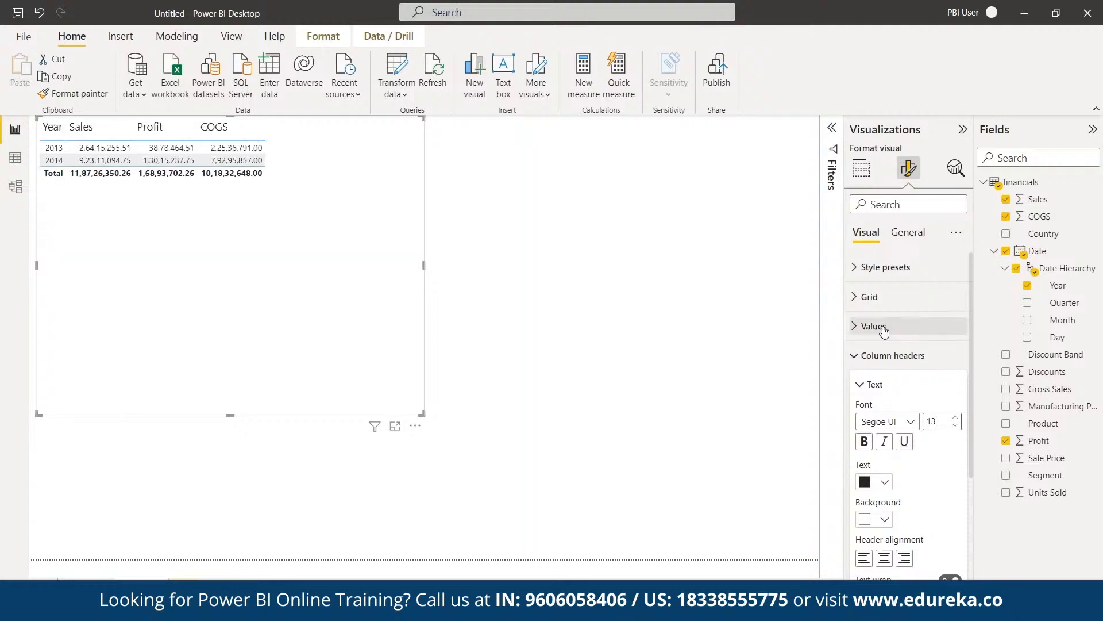
Set the table's values font size to 13 and shrink the visual to fit its contents
{"action": "left_click", "coordinate": [853, 357]}
{"action": "left_click", "coordinate": [856, 325]}
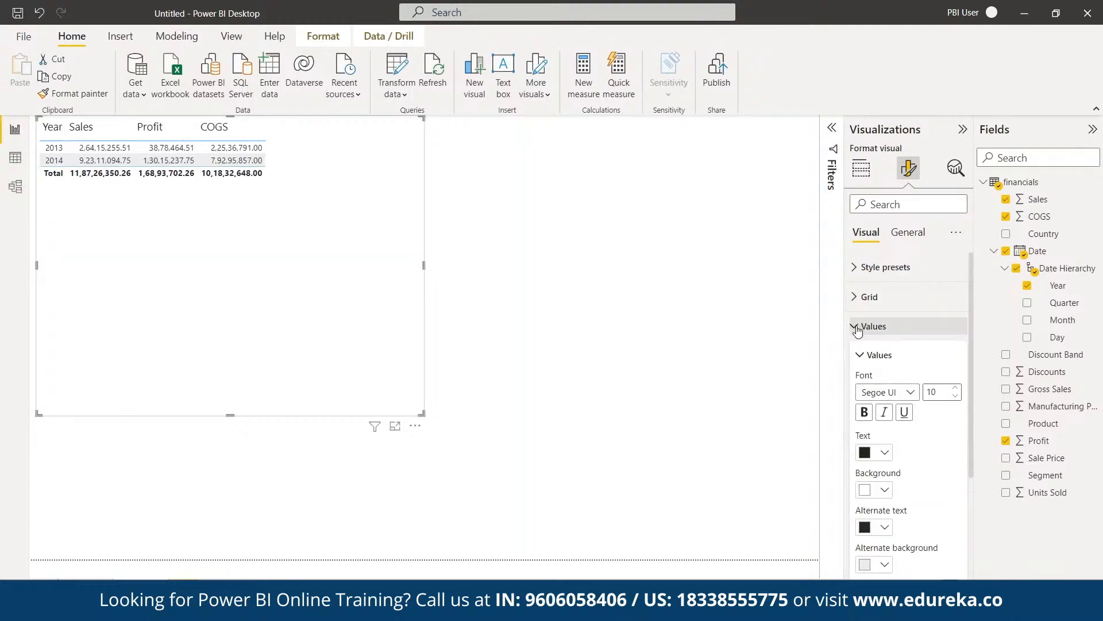
{"action": "left_click", "coordinate": [956, 389]}
{"action": "left_click", "coordinate": [956, 389]}
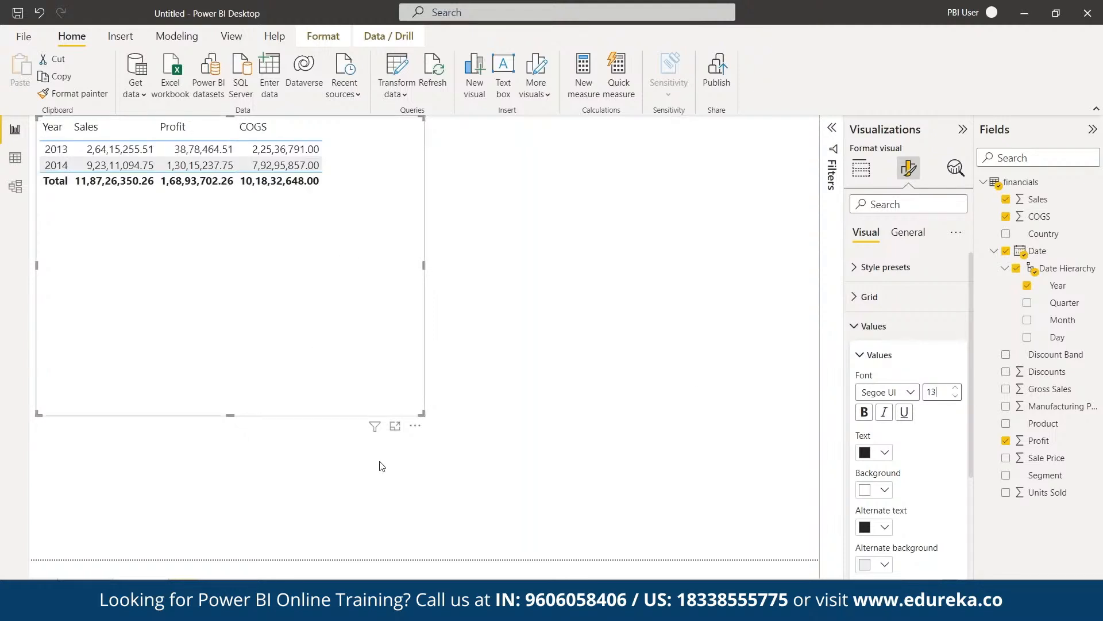
{"action": "left_click_drag", "start_coordinate": [421, 413], "coordinate": [349, 207]}
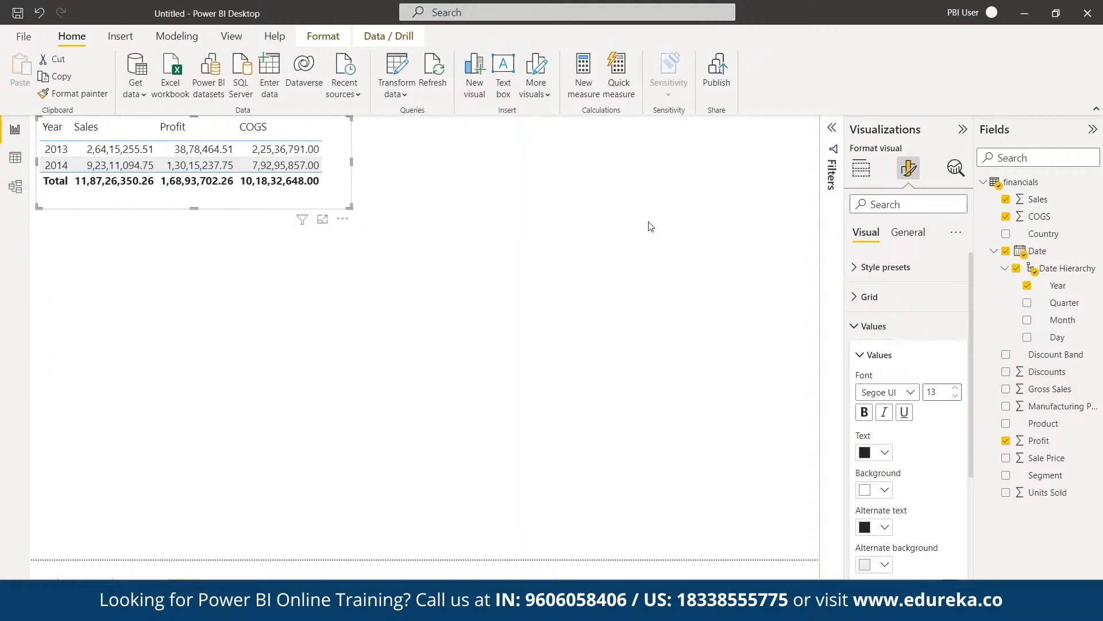
{"action": "left_click", "coordinate": [860, 169]}
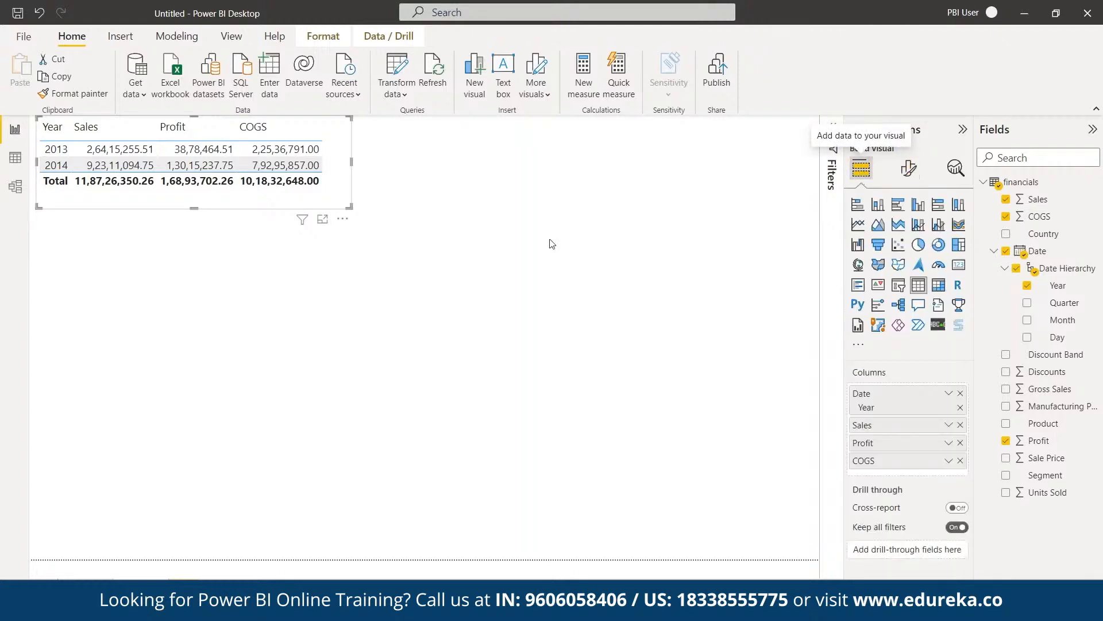
{"action": "left_click", "coordinate": [550, 240]}
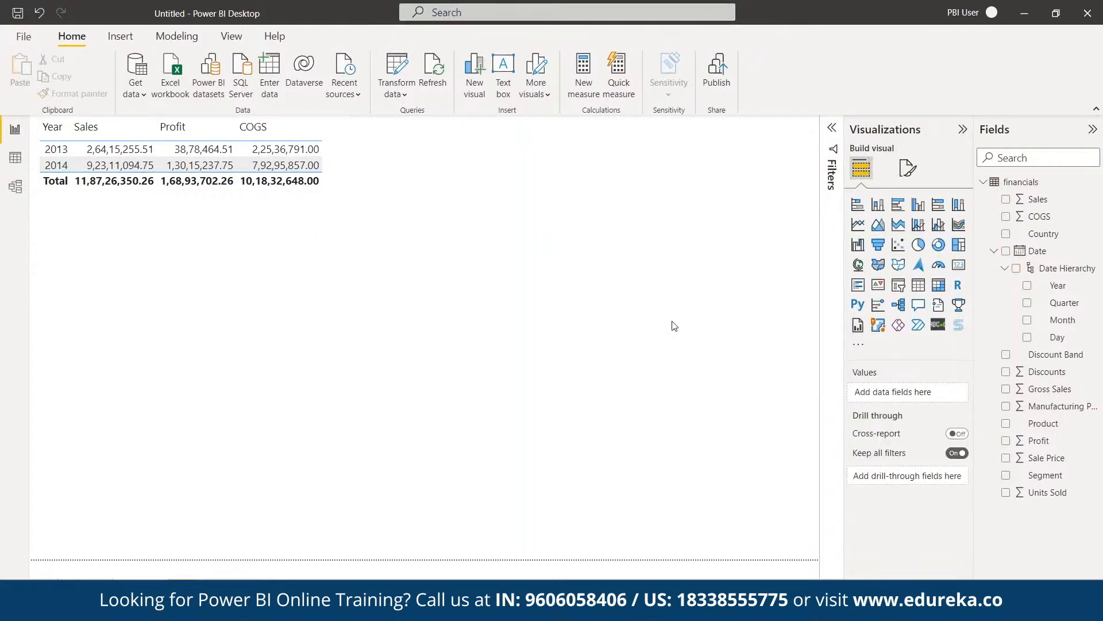
Add a matrix visual below the table, make it taller, and put Quarter in rows and Sales in values
{"action": "left_click", "coordinate": [940, 286]}
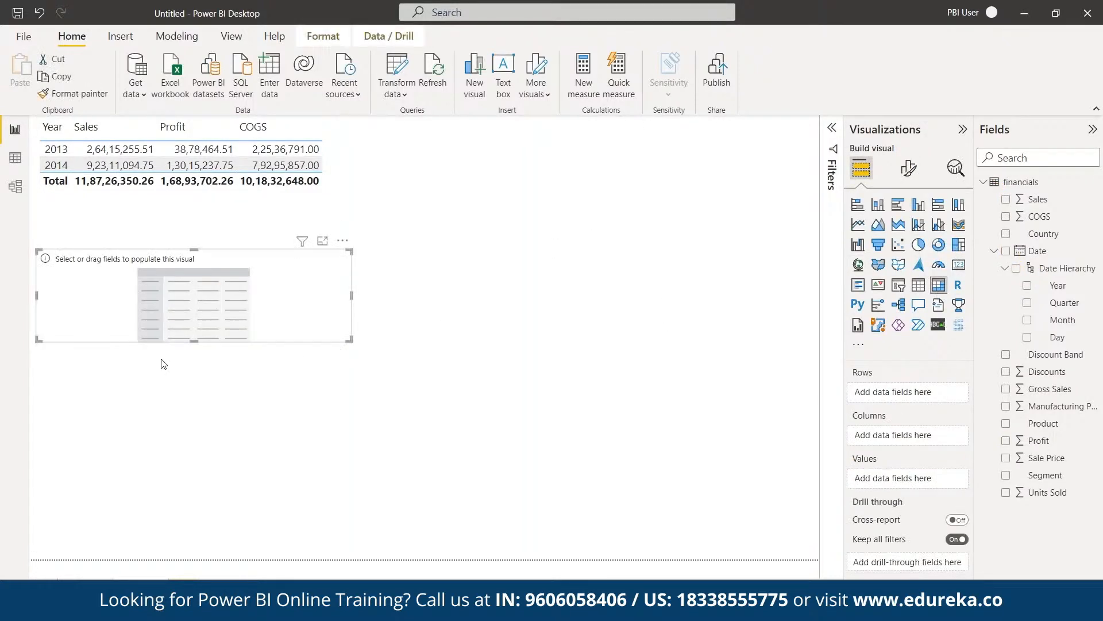
{"action": "left_click_drag", "start_coordinate": [194, 340], "coordinate": [212, 468]}
{"action": "left_click_drag", "start_coordinate": [1063, 303], "coordinate": [65, 331]}
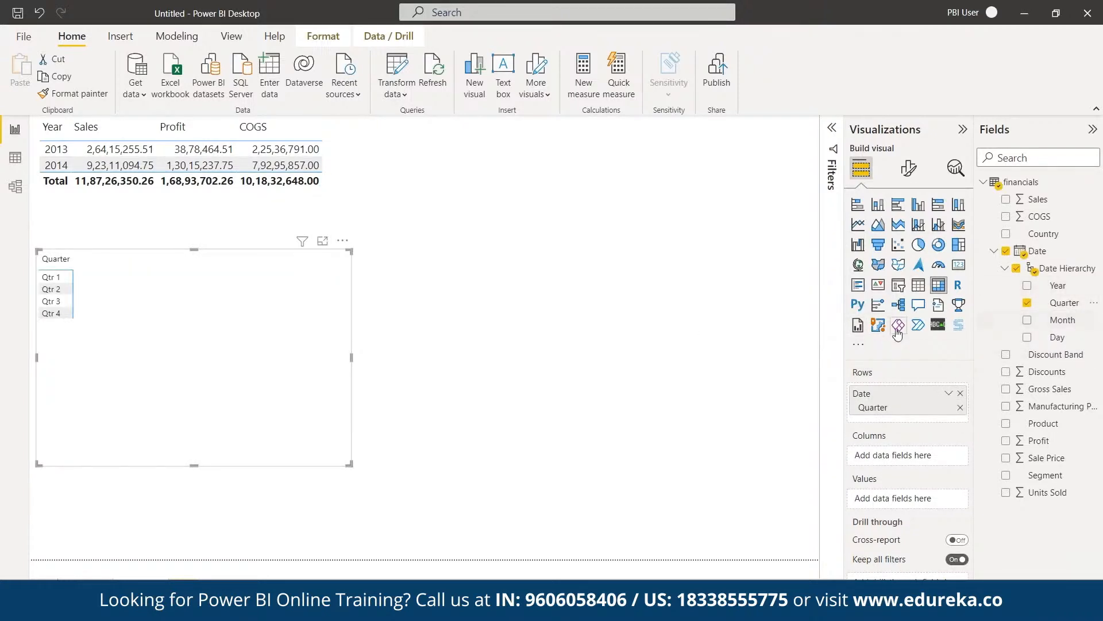
{"action": "left_click_drag", "start_coordinate": [1034, 199], "coordinate": [147, 278]}
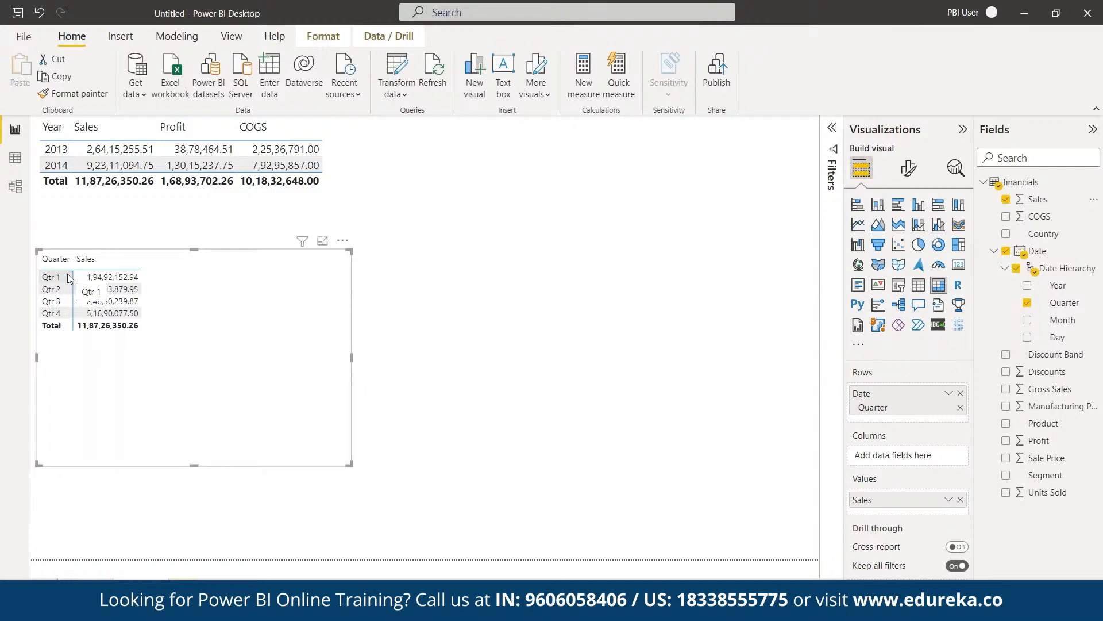
Replace Quarter with Product in the matrix rows and place Quarter in its columns
{"action": "left_click", "coordinate": [960, 407]}
{"action": "left_click_drag", "start_coordinate": [1056, 424], "coordinate": [928, 392]}
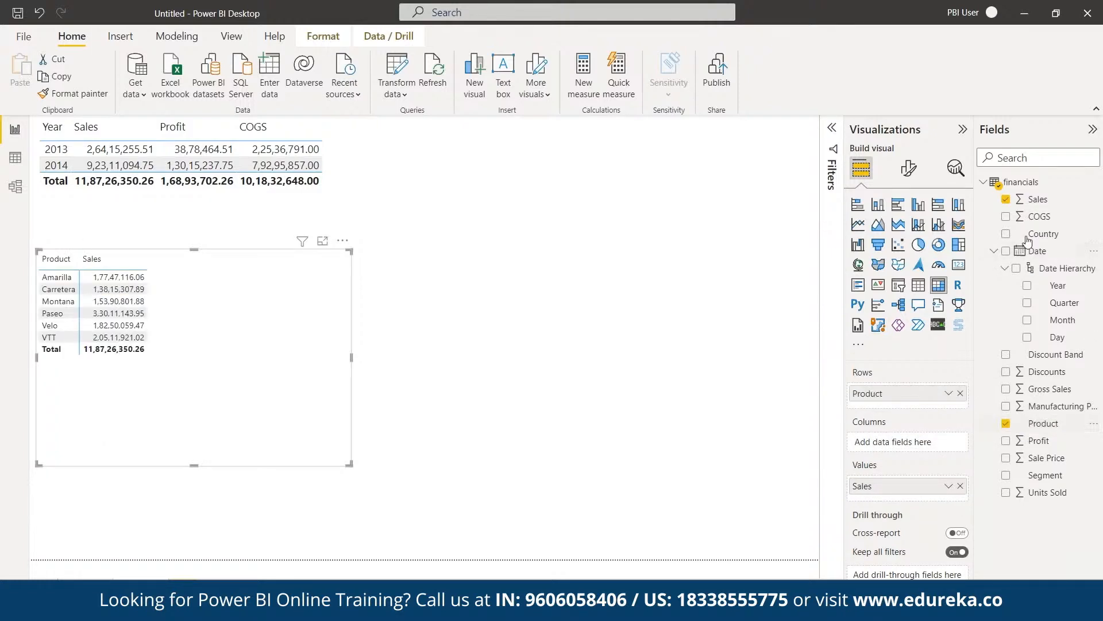
{"action": "left_click_drag", "start_coordinate": [1060, 304], "coordinate": [942, 444]}
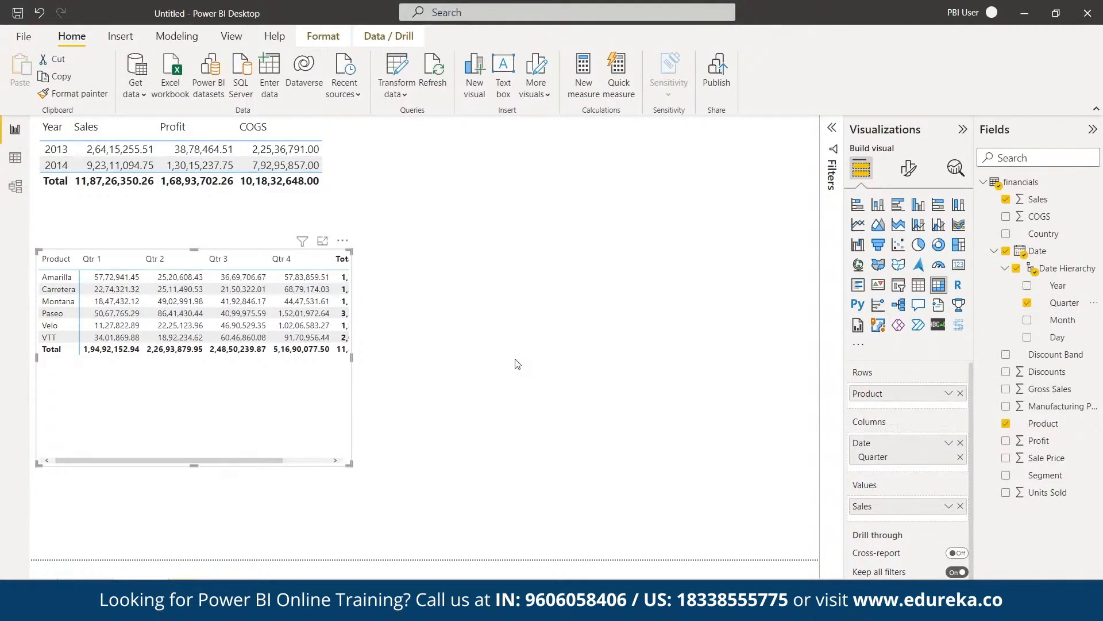
Widen the matrix just enough to fit all four quarters and the Total column
{"action": "left_click_drag", "start_coordinate": [354, 364], "coordinate": [459, 374]}
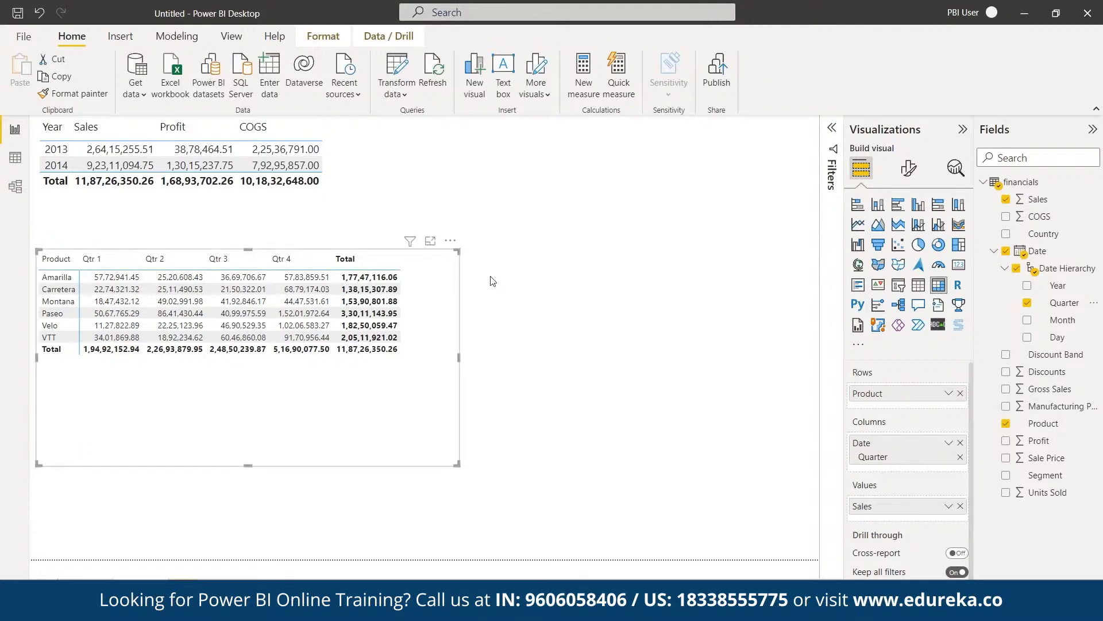
{"action": "left_click_drag", "start_coordinate": [458, 357], "coordinate": [526, 358]}
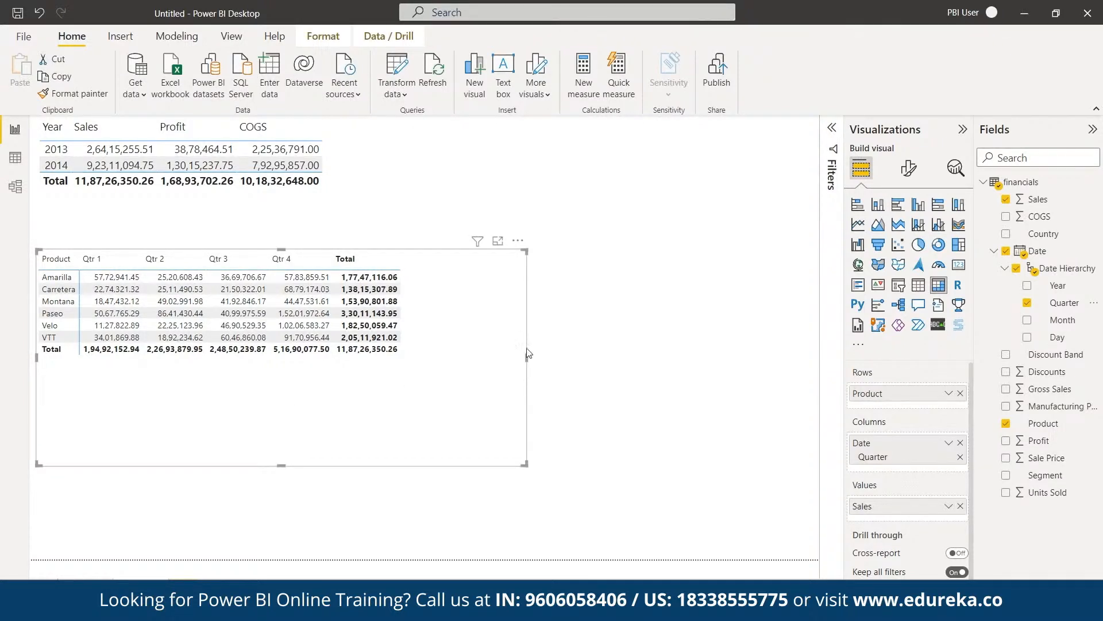
{"action": "left_click_drag", "start_coordinate": [528, 358], "coordinate": [424, 359]}
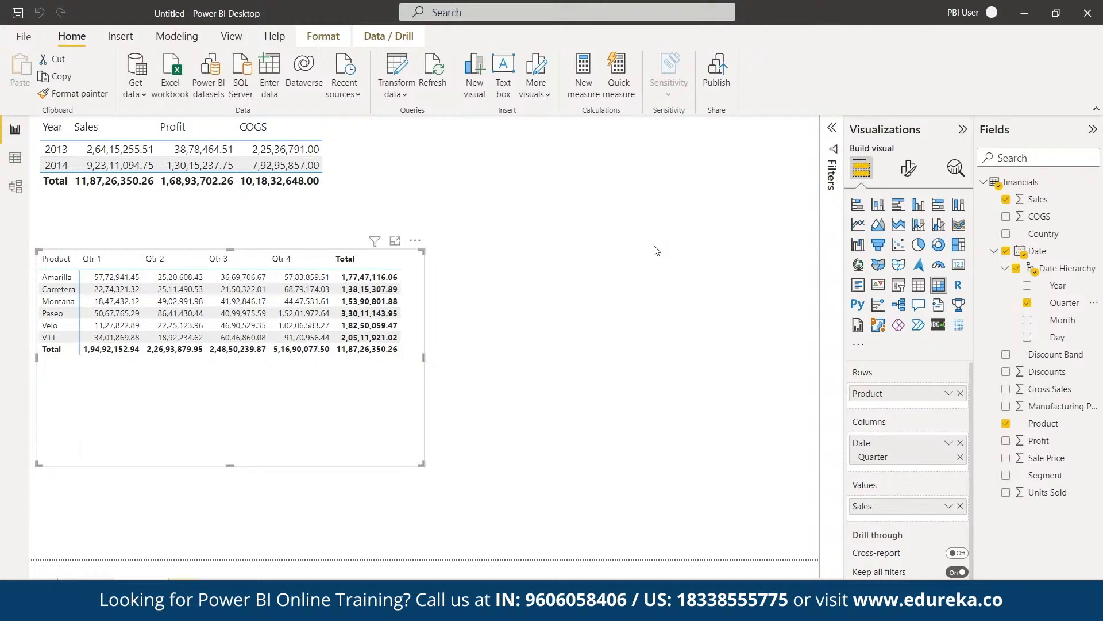
{"action": "left_click", "coordinate": [693, 263]}
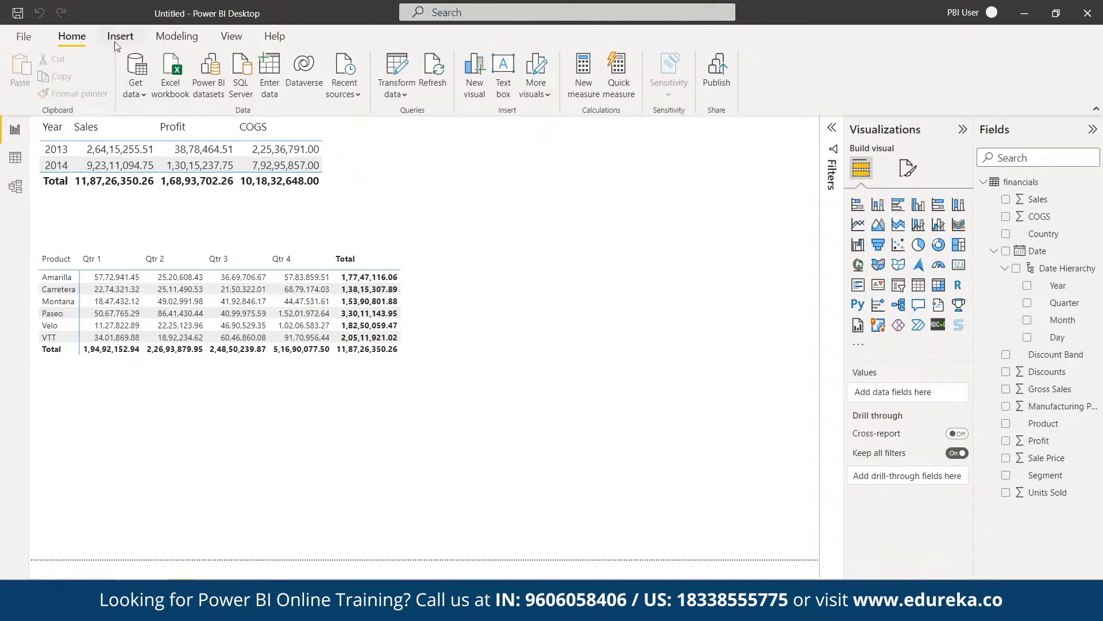
Import the Orders and People sheets from the Global Superstore Excel workbook and open them in Power Query Editor
{"action": "left_click", "coordinate": [134, 87]}
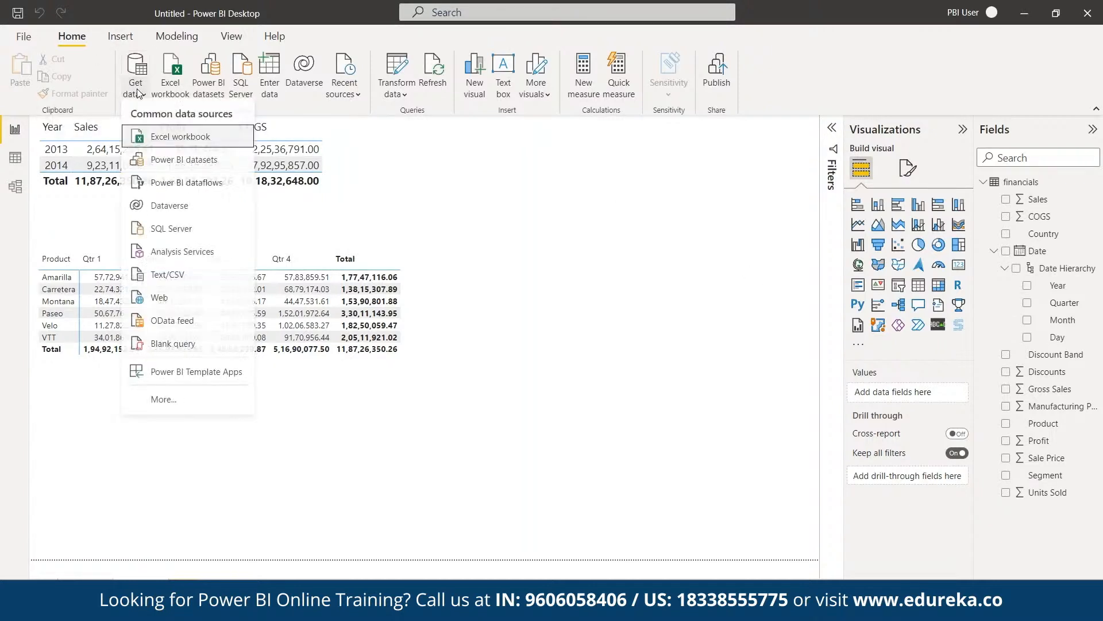
{"action": "left_click", "coordinate": [147, 141]}
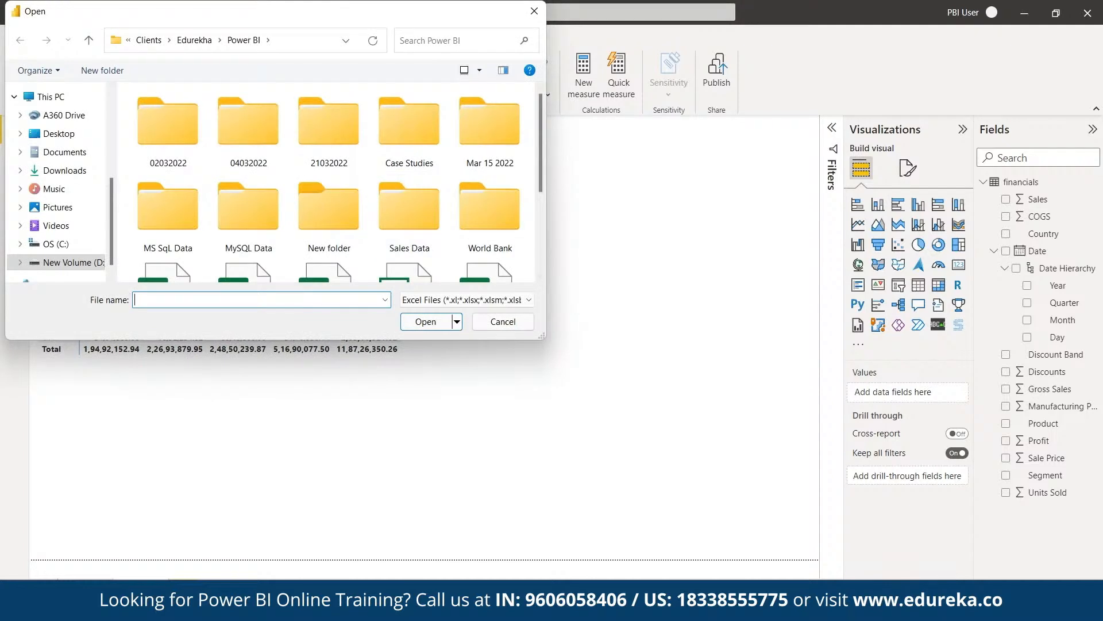
{"action": "left_click_drag", "start_coordinate": [539, 145], "coordinate": [535, 219]}
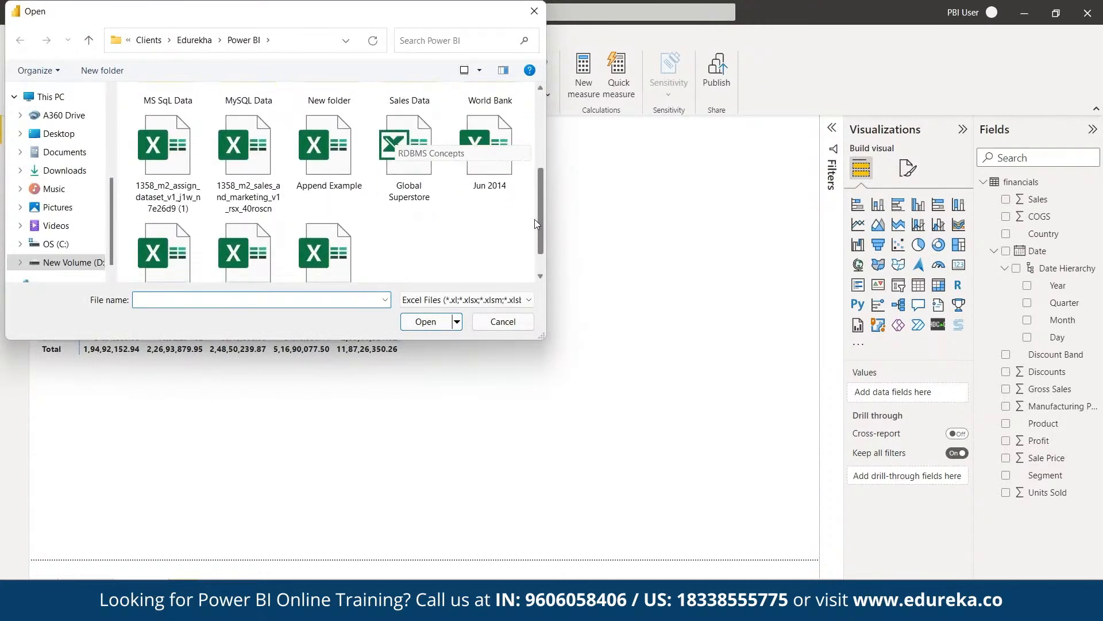
{"action": "left_click", "coordinate": [412, 177]}
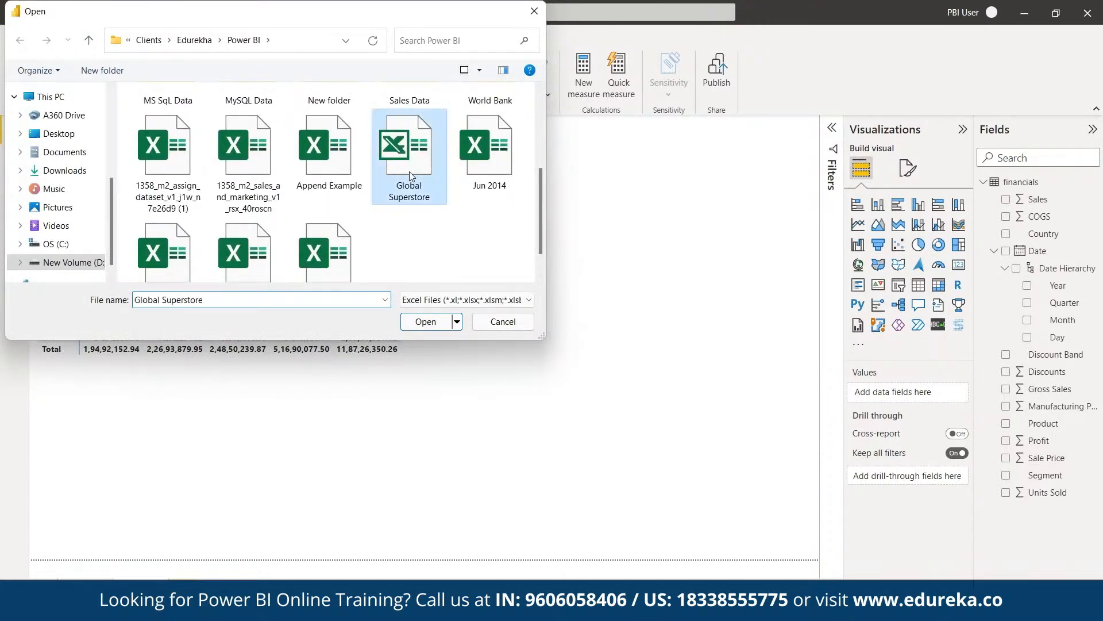
{"action": "left_click", "coordinate": [426, 322]}
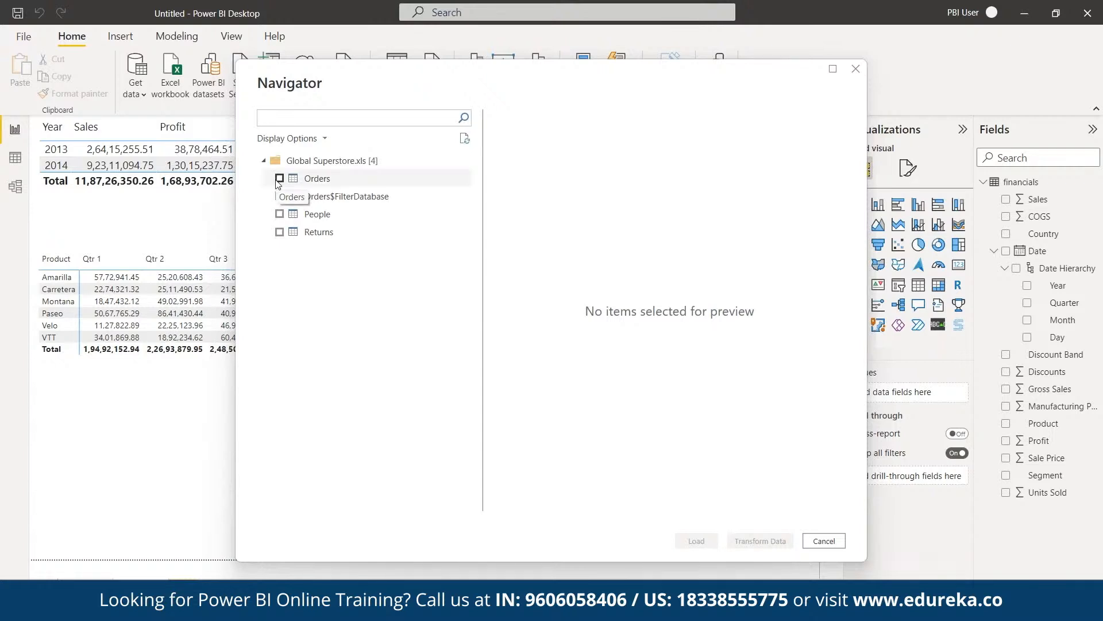
{"action": "left_click", "coordinate": [279, 179]}
{"action": "left_click", "coordinate": [280, 214]}
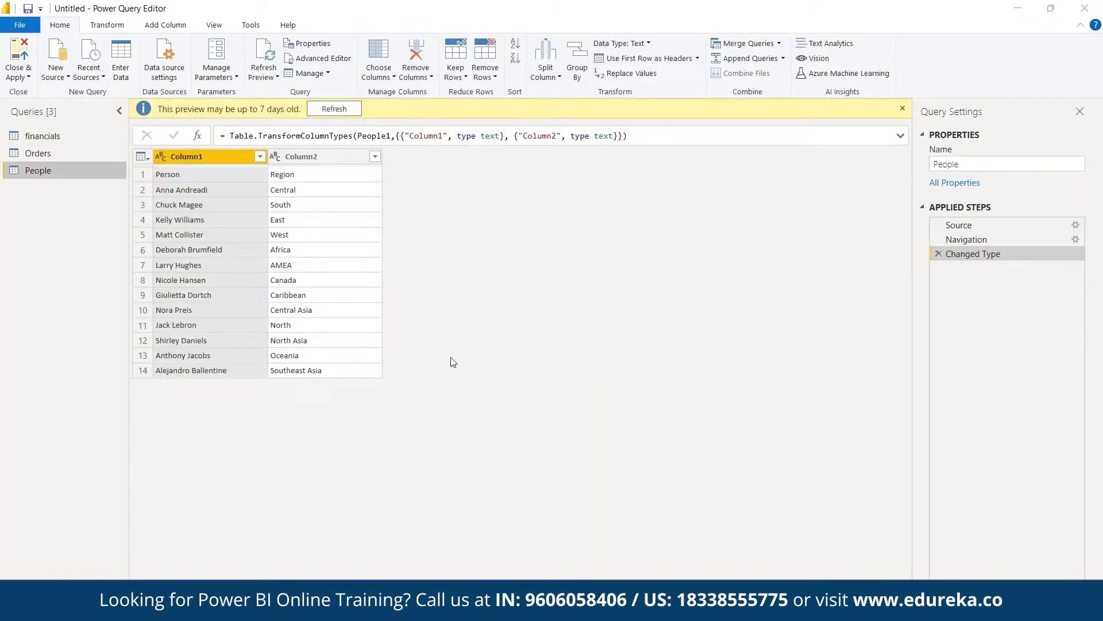
Examine the columns of the Orders query, from Row ID across to Postal Code, Market and Category
{"action": "left_click", "coordinate": [52, 153]}
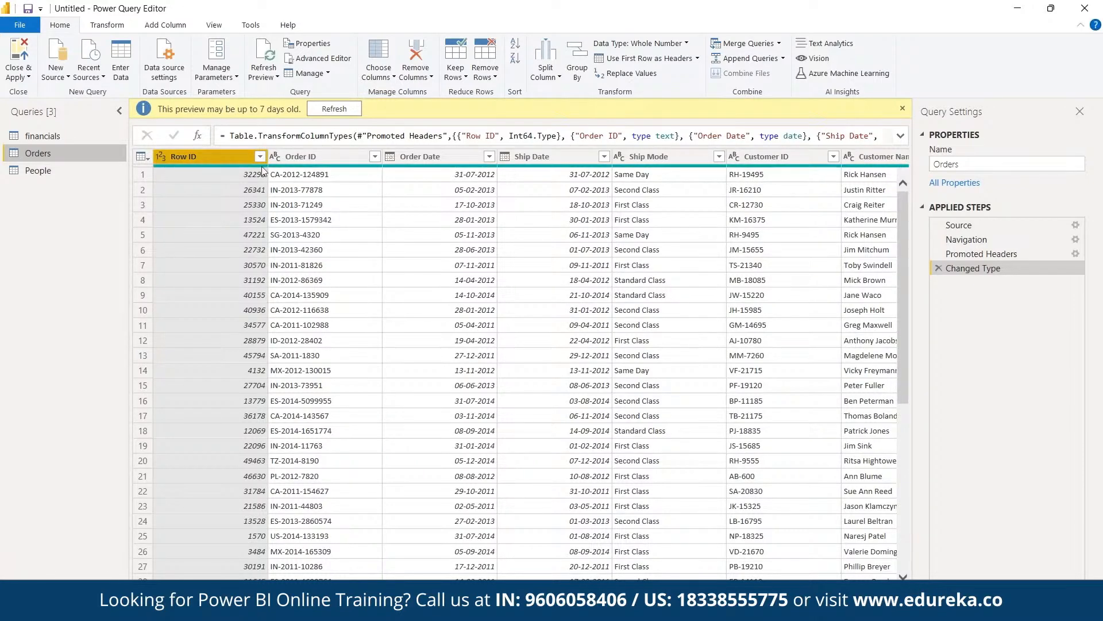
{"action": "left_click", "coordinate": [555, 188]}
{"action": "left_click_drag", "start_coordinate": [342, 512], "coordinate": [418, 504]}
{"action": "left_click", "coordinate": [418, 503]}
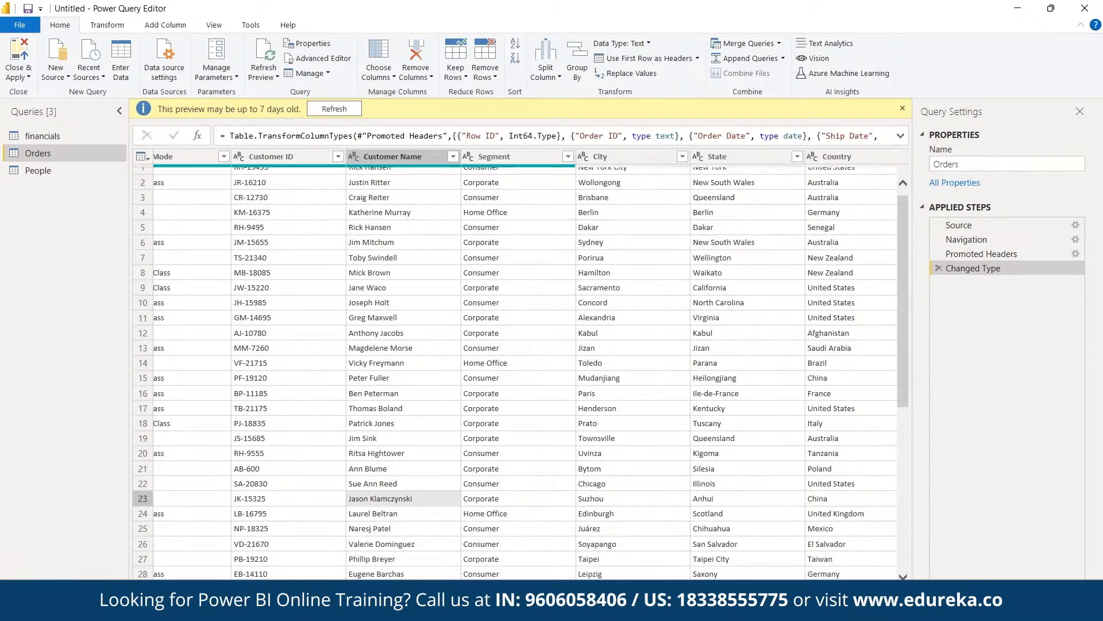
{"action": "scroll", "coordinate": [711, 372], "scroll_direction": "right", "scroll_amount": 2}
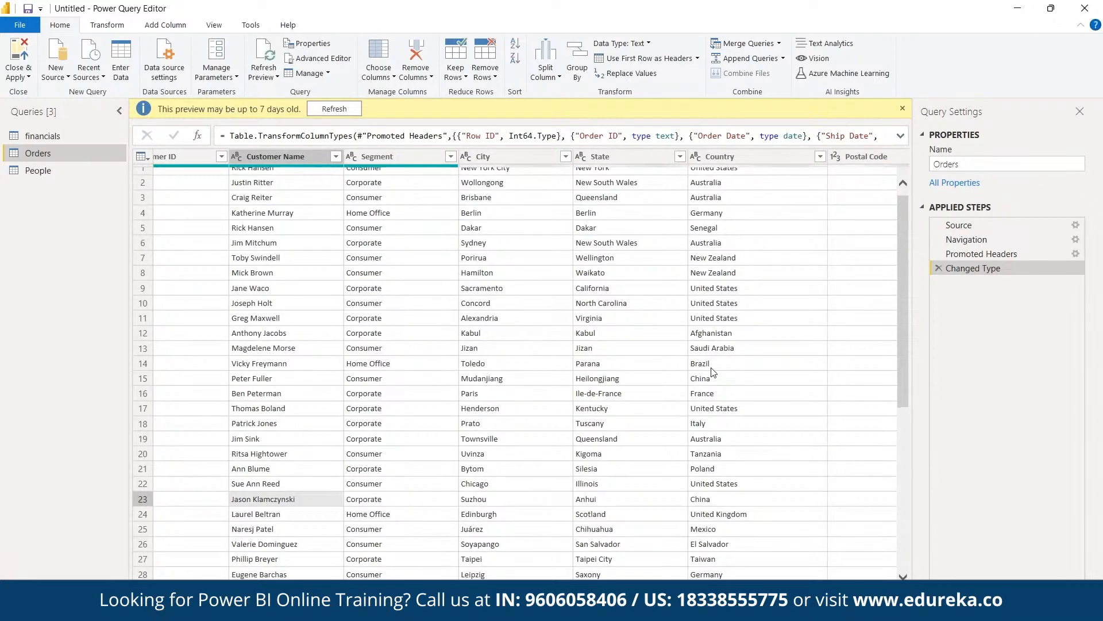
{"action": "left_click_drag", "start_coordinate": [902, 258], "coordinate": [905, 218]}
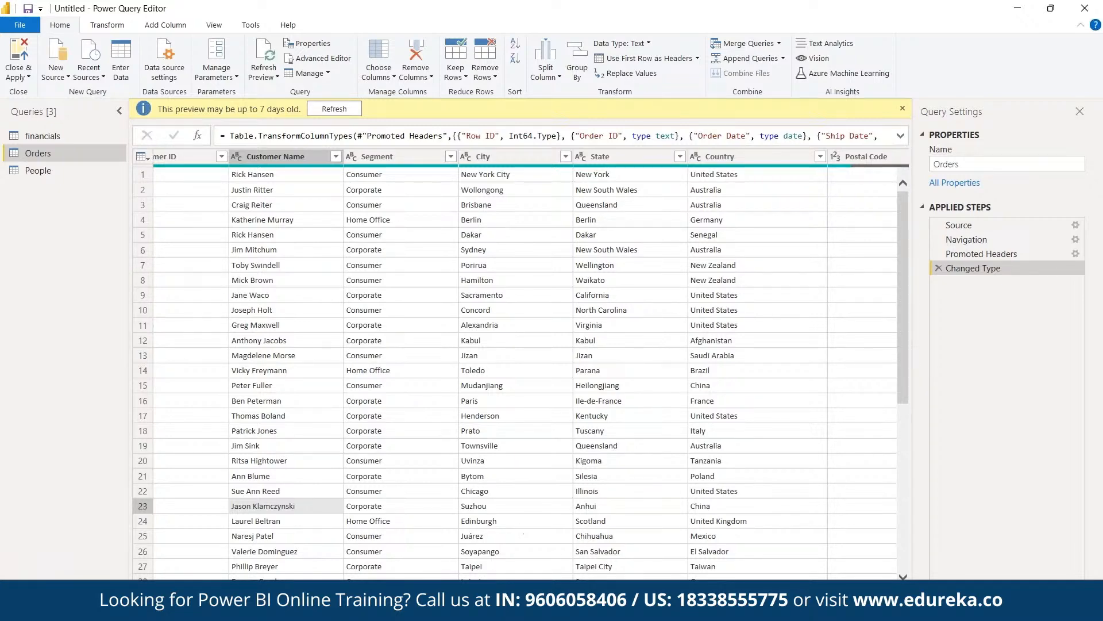
{"action": "scroll", "coordinate": [275, 506], "scroll_direction": "right", "scroll_amount": 6}
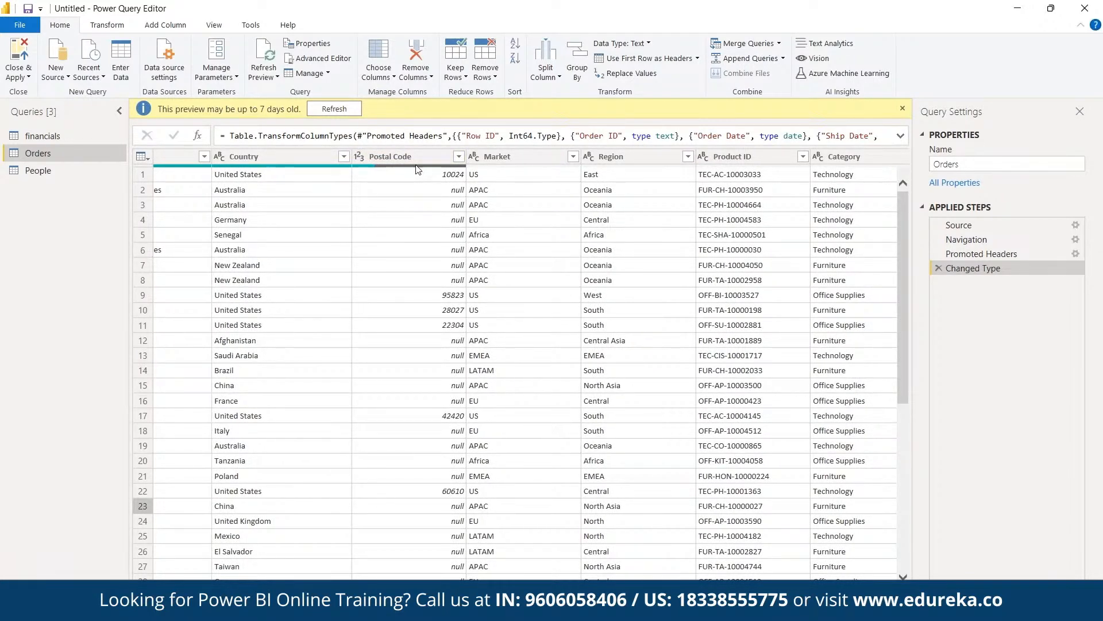
Remove the Postal Code column from the Orders query
{"action": "mouse_move", "coordinate": [417, 168]}
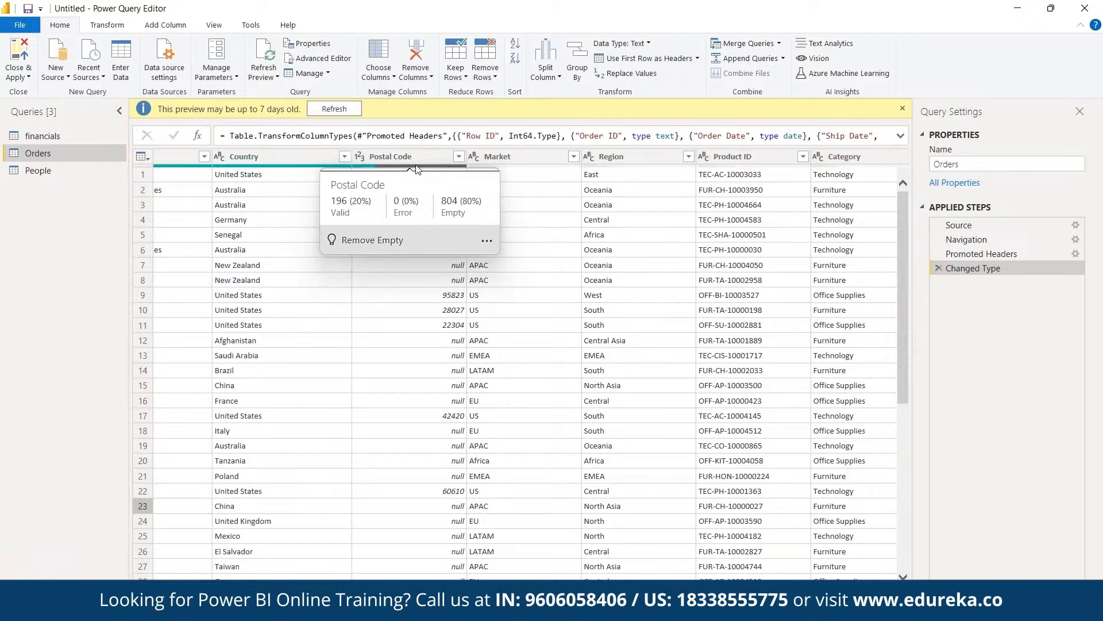
{"action": "left_click", "coordinate": [417, 157]}
{"action": "right_click", "coordinate": [416, 158]}
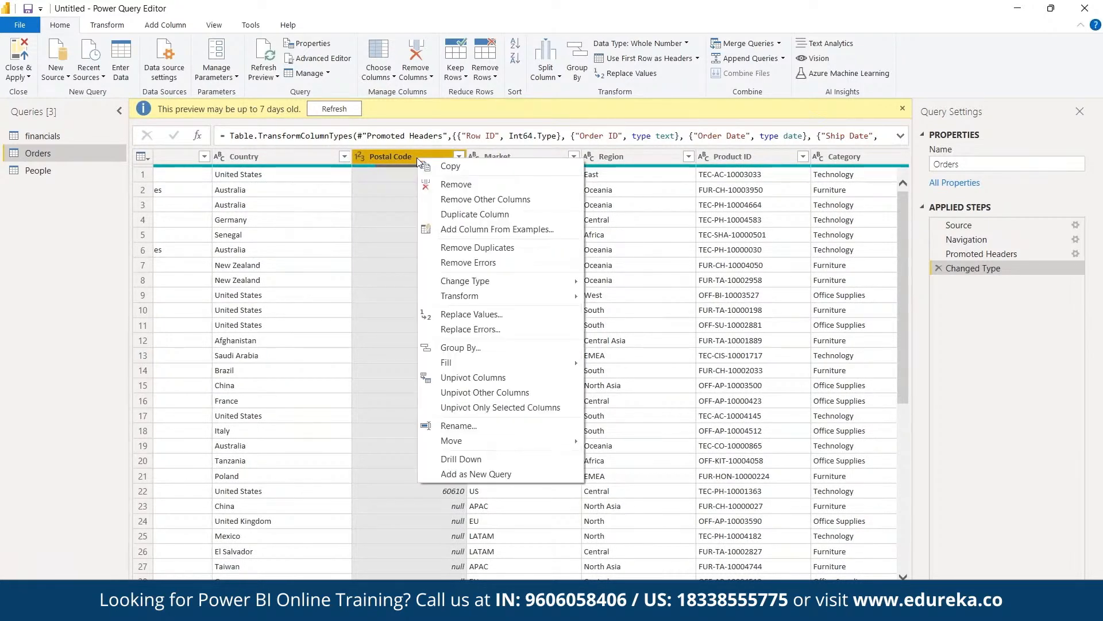
{"action": "left_click", "coordinate": [447, 184]}
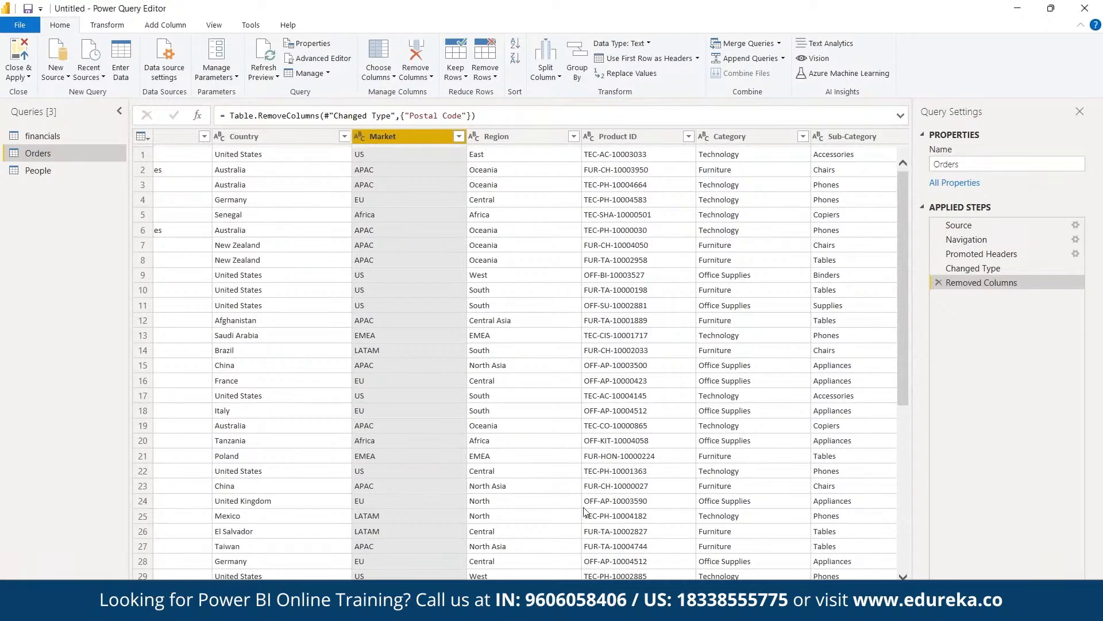
Check the remaining Orders columns through Order Priority and remove the Row ID column
{"action": "scroll", "coordinate": [517, 357], "scroll_direction": "right", "scroll_amount": 6}
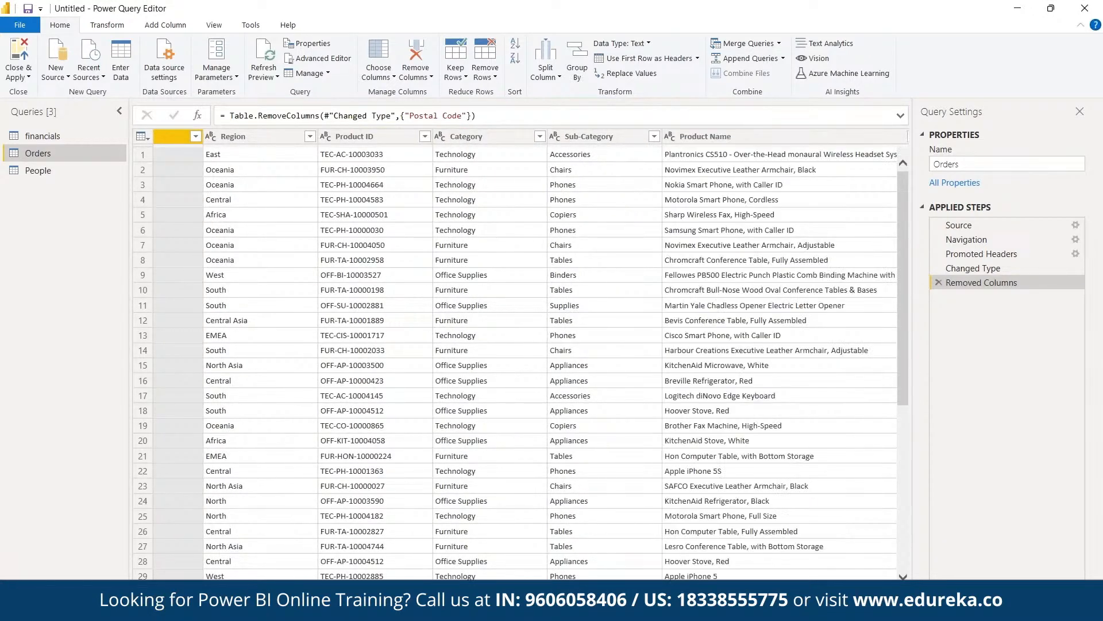
{"action": "scroll", "coordinate": [517, 356], "scroll_direction": "right", "scroll_amount": 8}
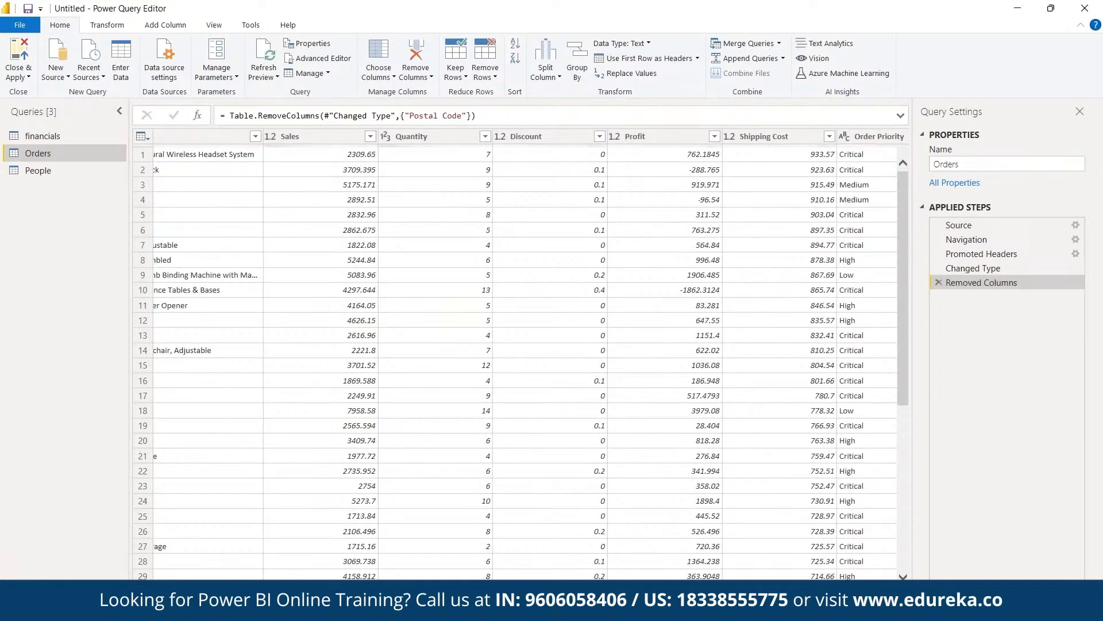
{"action": "scroll", "coordinate": [517, 356], "scroll_direction": "left", "scroll_amount": 10}
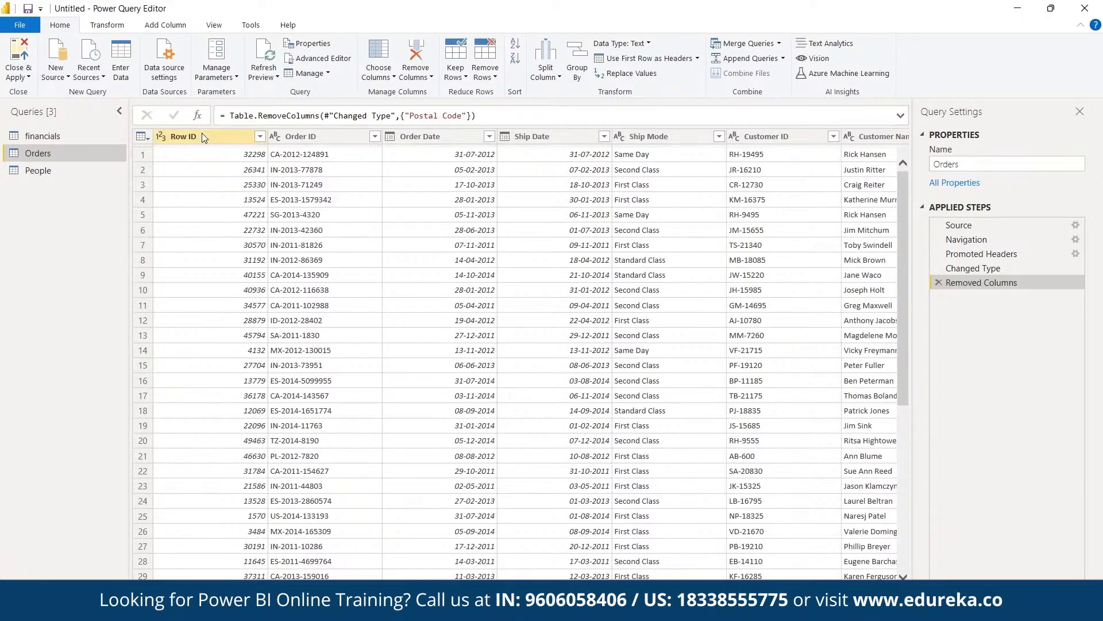
{"action": "left_click", "coordinate": [202, 137]}
{"action": "right_click", "coordinate": [202, 137]}
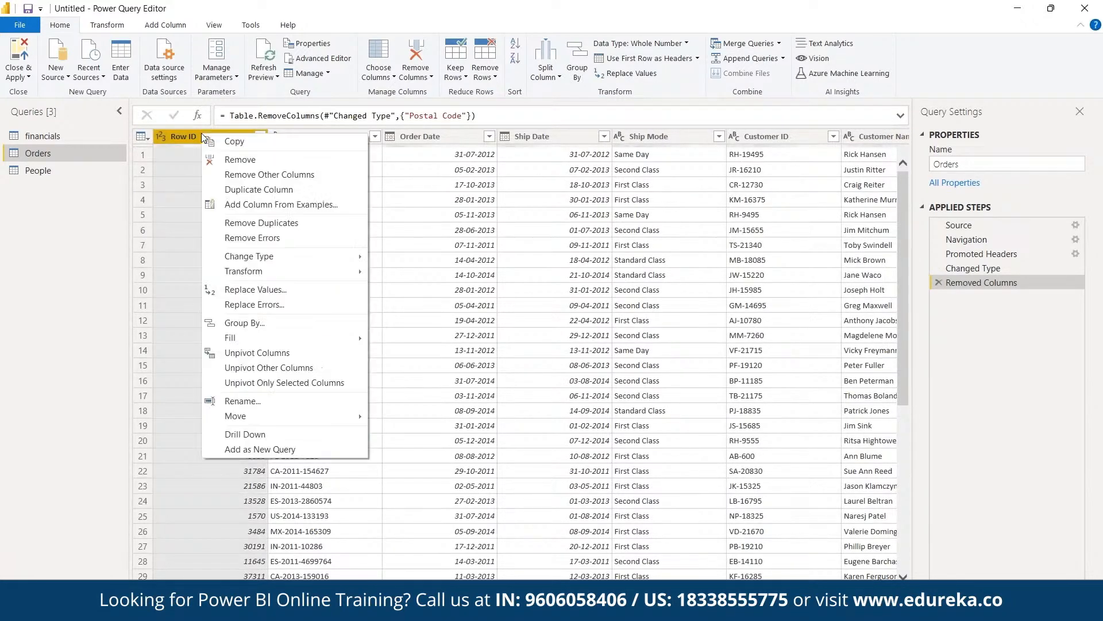
{"action": "left_click", "coordinate": [230, 163]}
Compare the columns of the Orders and People queries to find a field that links them
{"action": "left_click", "coordinate": [58, 168]}
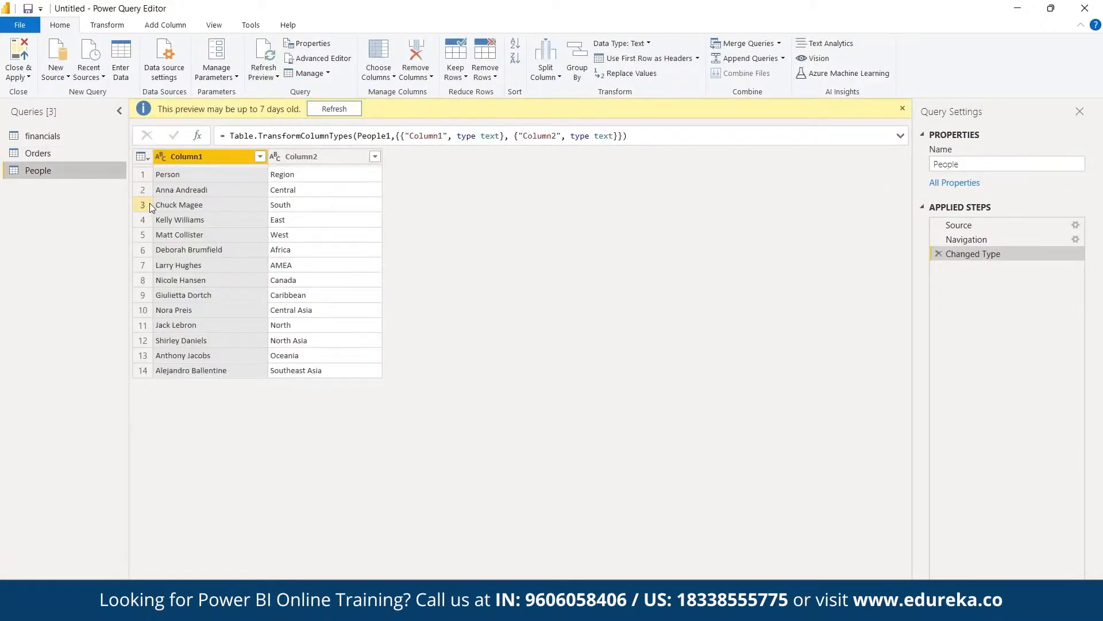
{"action": "left_click", "coordinate": [46, 155]}
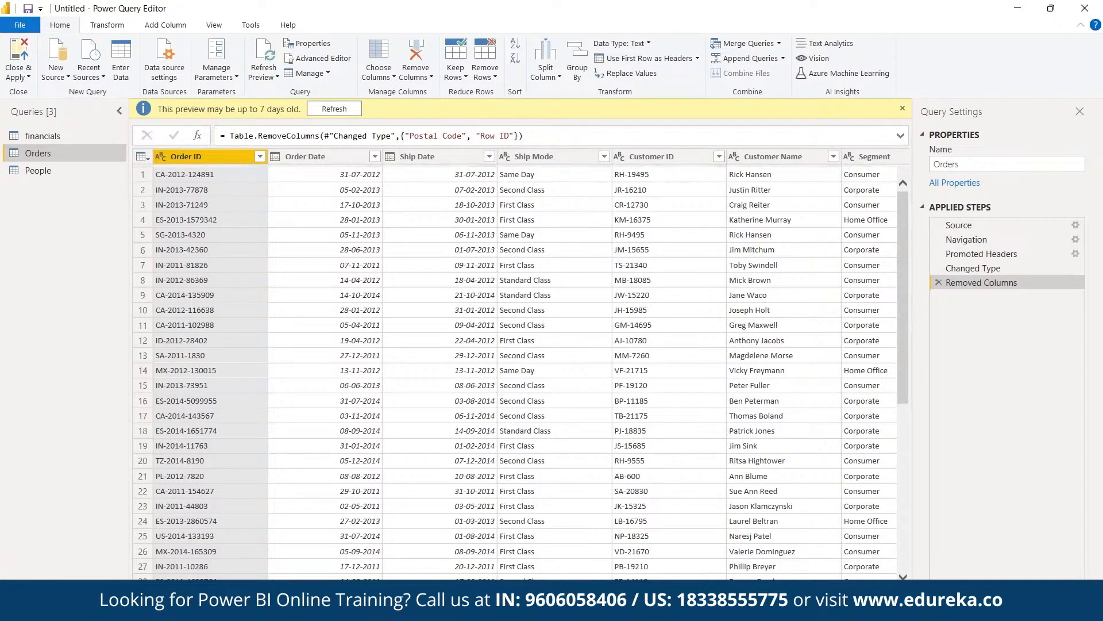
{"action": "scroll", "coordinate": [525, 367], "scroll_direction": "right", "scroll_amount": 1}
{"action": "scroll", "coordinate": [525, 368], "scroll_direction": "right", "scroll_amount": 3}
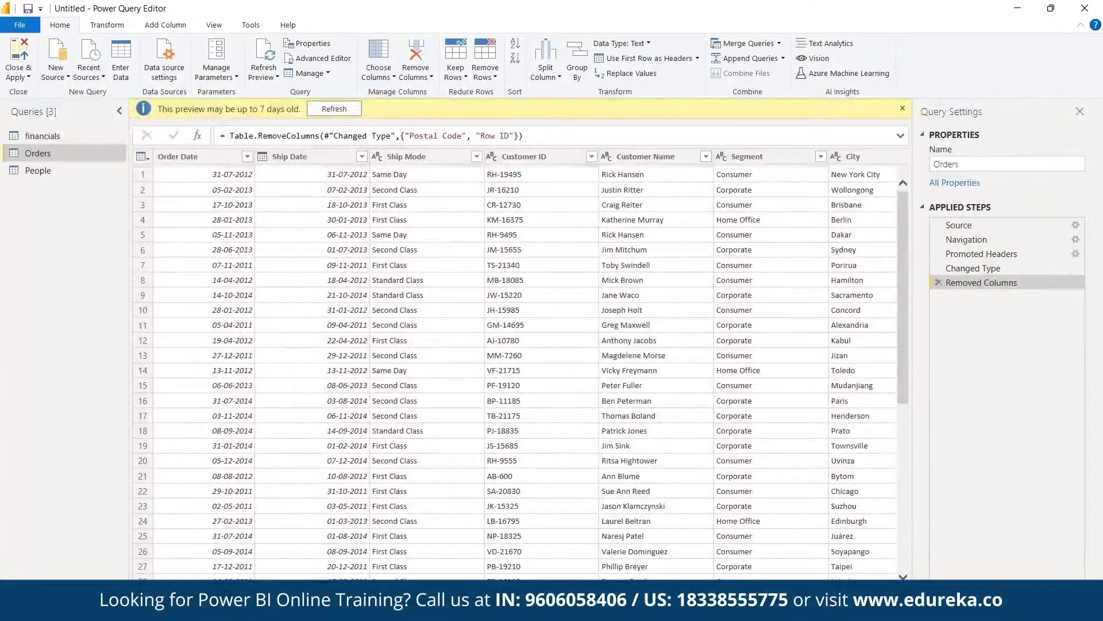
{"action": "scroll", "coordinate": [525, 368], "scroll_direction": "right", "scroll_amount": 5}
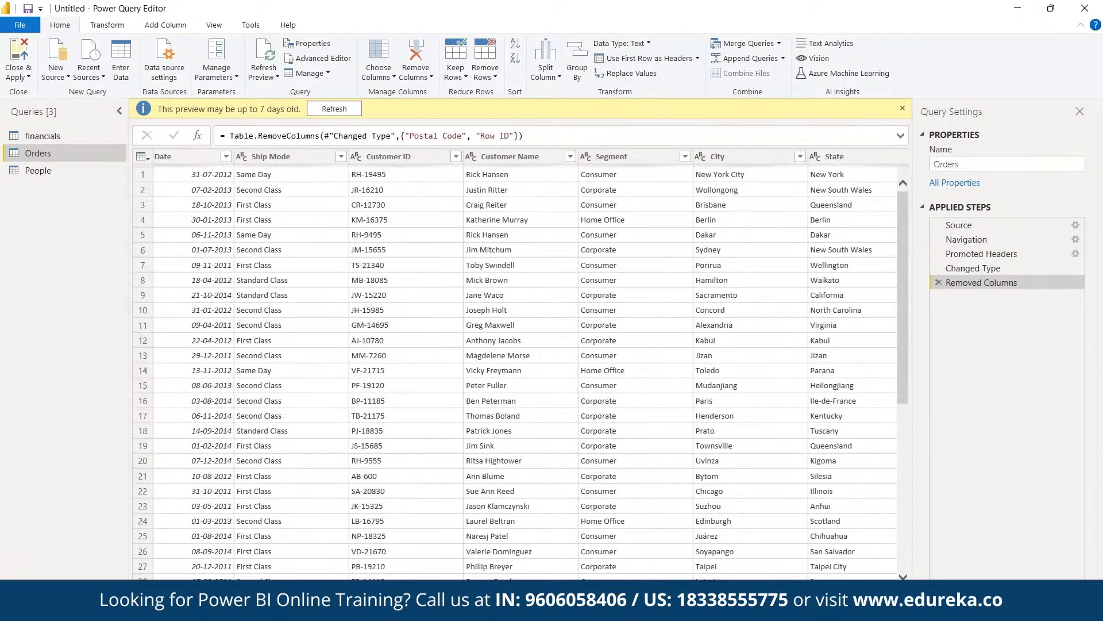
{"action": "scroll", "coordinate": [525, 368], "scroll_direction": "right", "scroll_amount": 5}
{"action": "scroll", "coordinate": [524, 368], "scroll_direction": "right", "scroll_amount": 4}
{"action": "scroll", "coordinate": [524, 368], "scroll_direction": "right", "scroll_amount": 10}
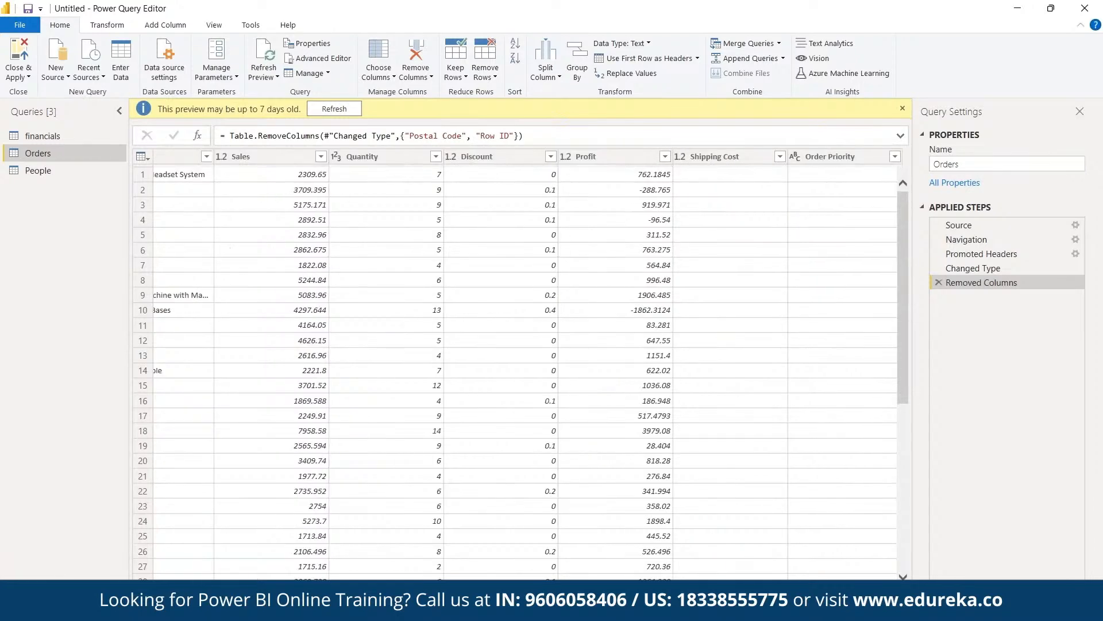
{"action": "scroll", "coordinate": [524, 367], "scroll_direction": "left", "scroll_amount": 10}
{"action": "left_click", "coordinate": [38, 171]}
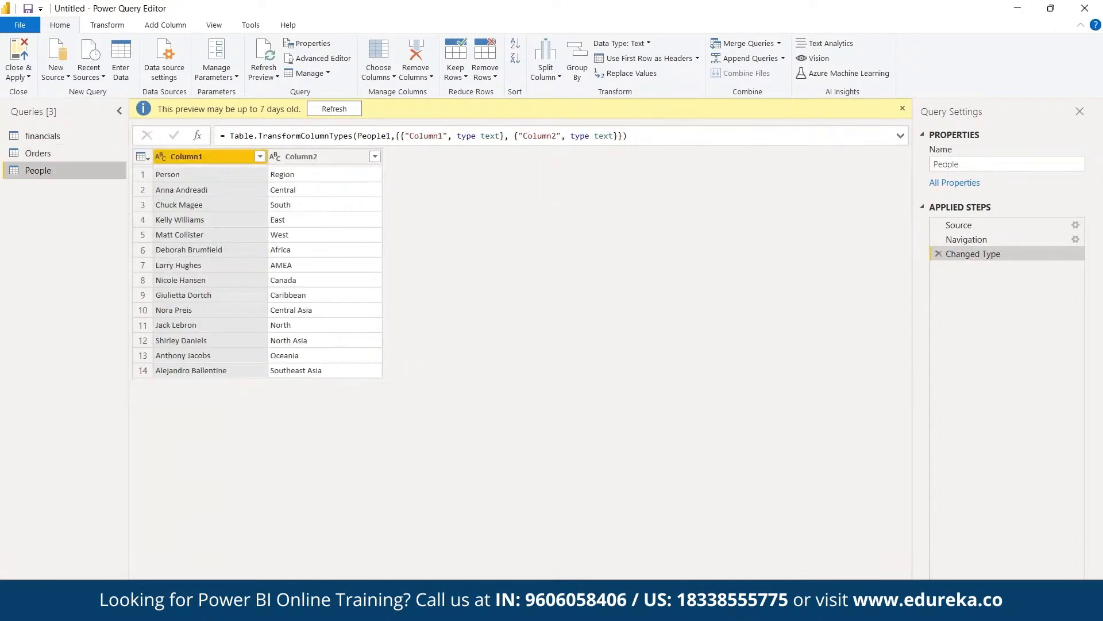
{"action": "left_click", "coordinate": [46, 154]}
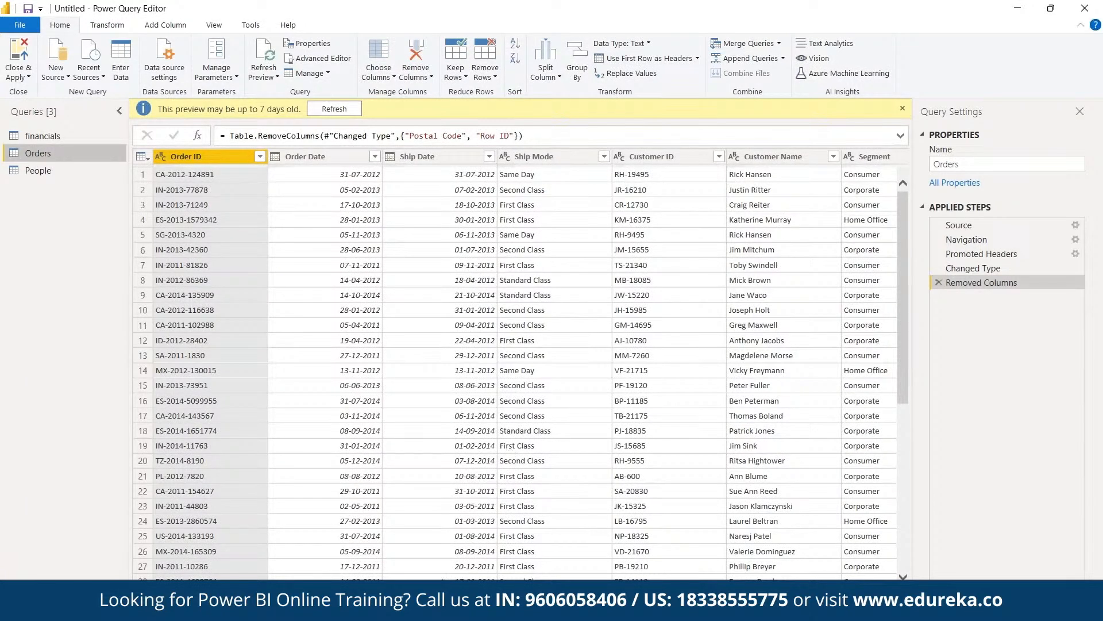
{"action": "left_click", "coordinate": [431, 607]}
{"action": "left_click", "coordinate": [318, 579]}
{"action": "left_click_drag", "start_coordinate": [318, 584], "coordinate": [551, 567]}
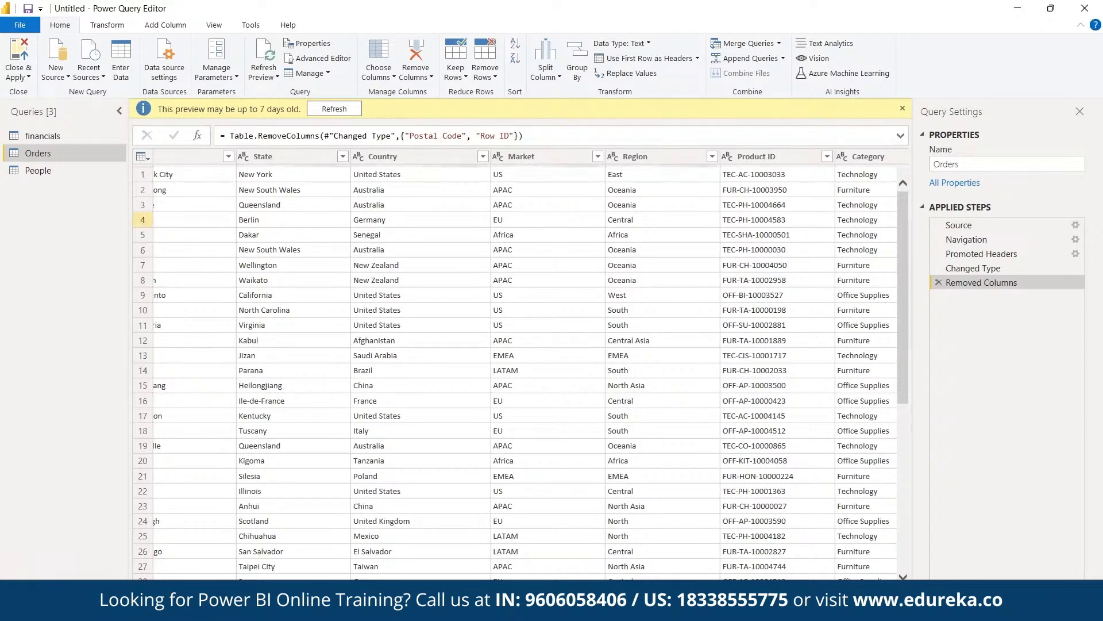
Promote the first row of the People query to column headers
{"action": "left_click", "coordinate": [35, 172]}
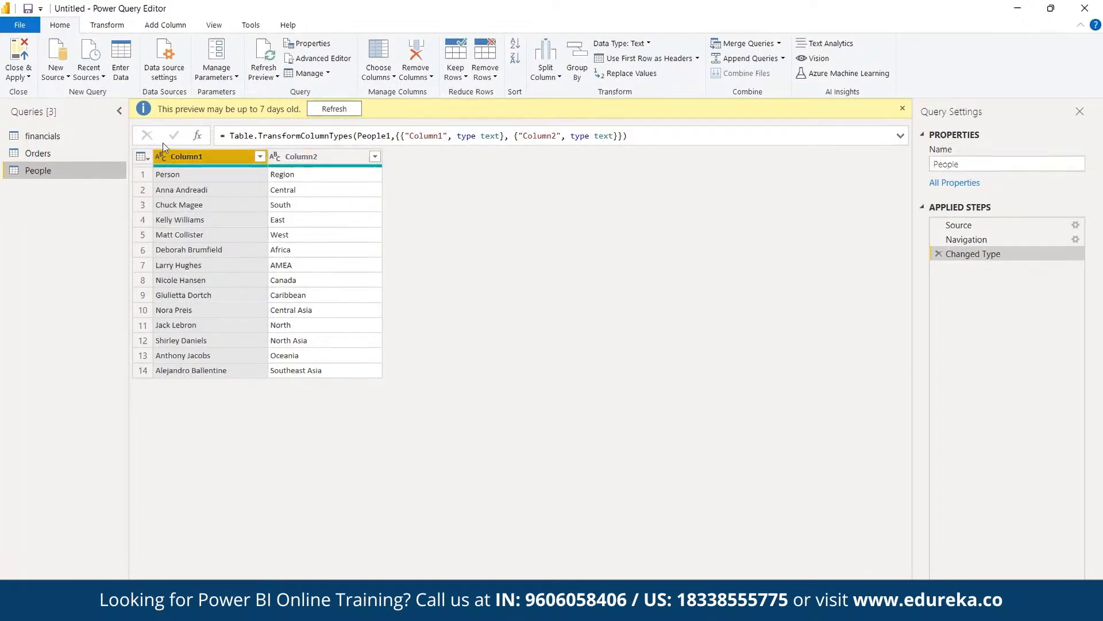
{"action": "left_click", "coordinate": [310, 156], "text": "shift"}
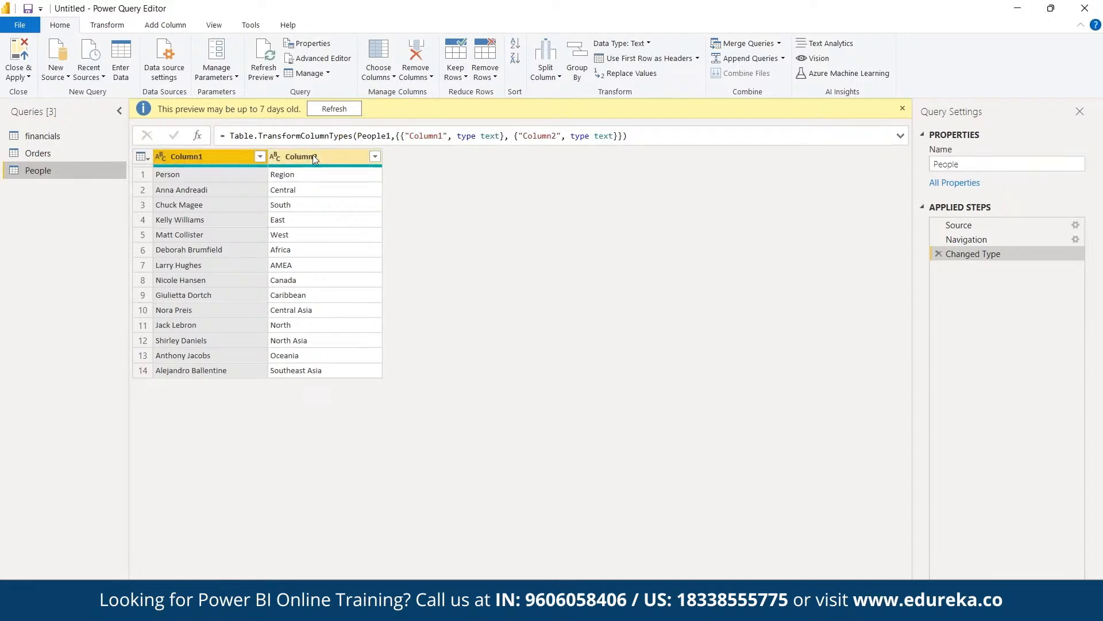
{"action": "left_click", "coordinate": [313, 156], "text": "ctrl"}
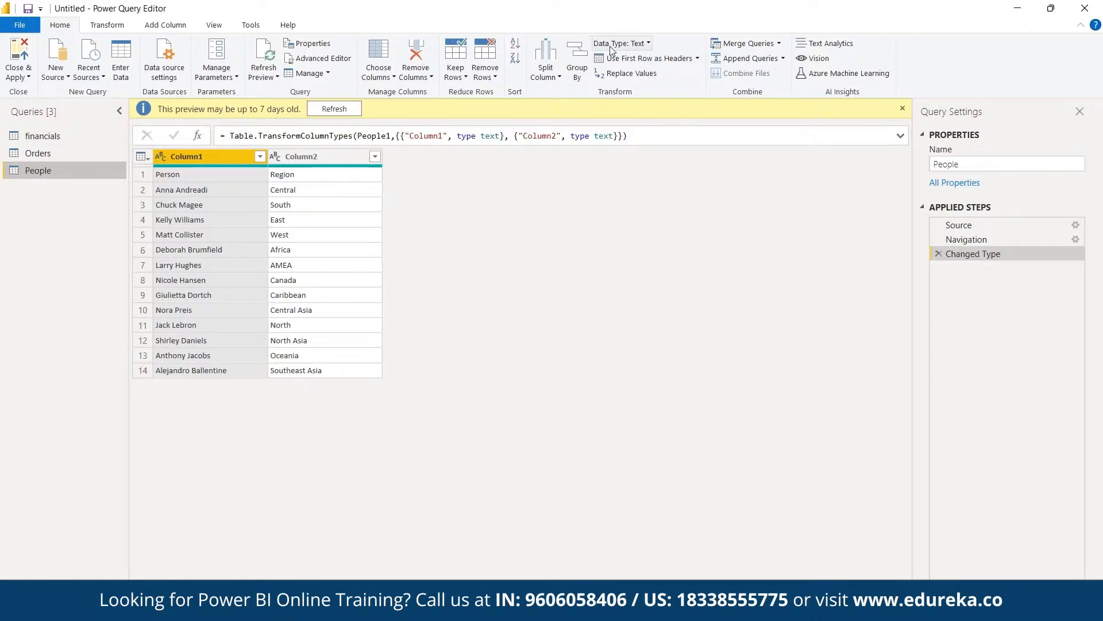
{"action": "left_click", "coordinate": [641, 60]}
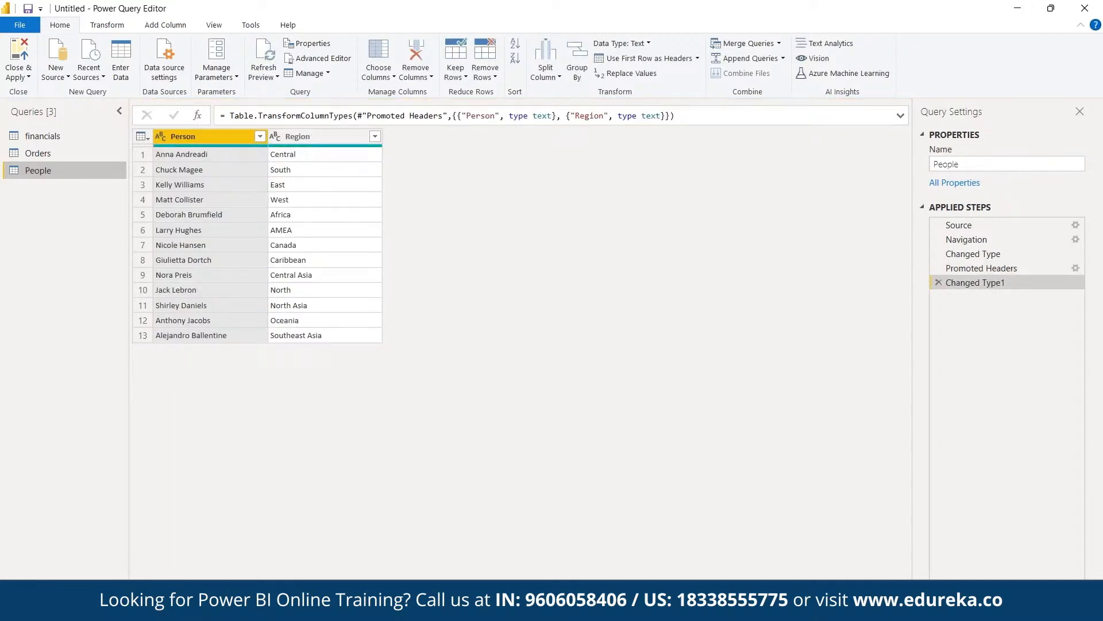
Apply the query changes to the report and delete all existing visuals from the page
{"action": "left_click", "coordinate": [16, 58]}
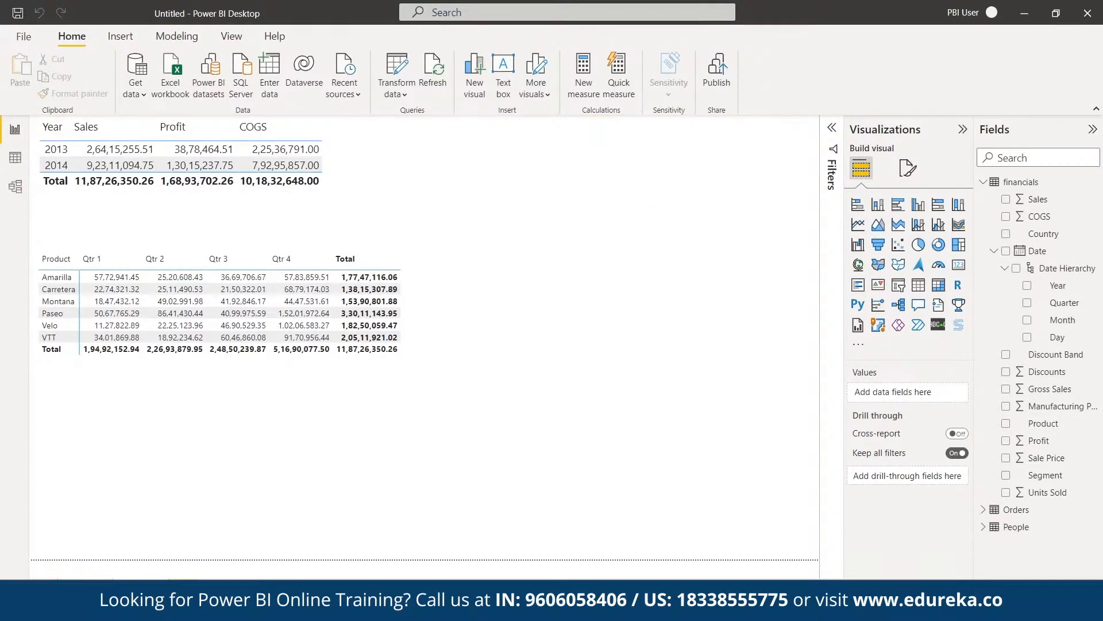
{"action": "key", "text": "ctrl+a"}
{"action": "key", "text": "Delete"}
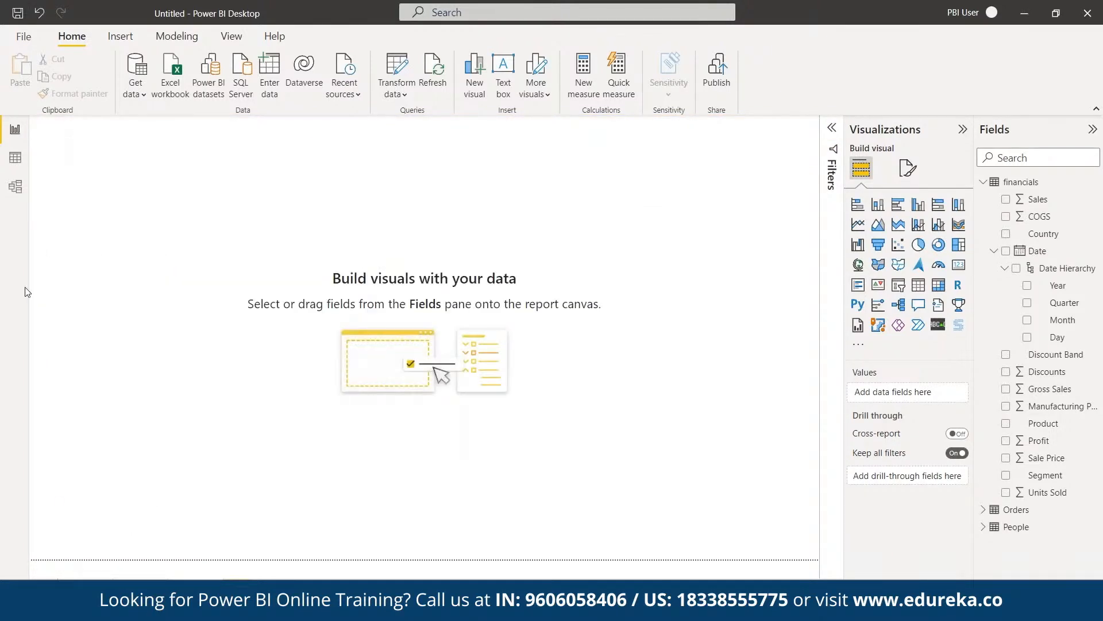
Inspect the relationship between the Orders and People tables and its Region fields in the data model
{"action": "left_click", "coordinate": [16, 186]}
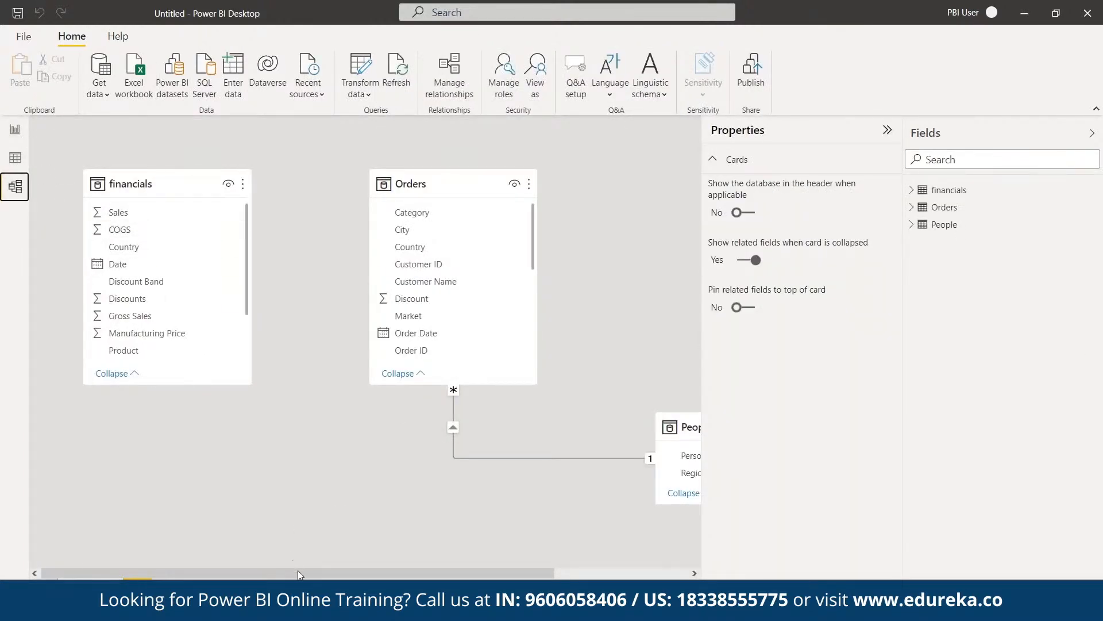
{"action": "left_click_drag", "start_coordinate": [297, 572], "coordinate": [432, 572]}
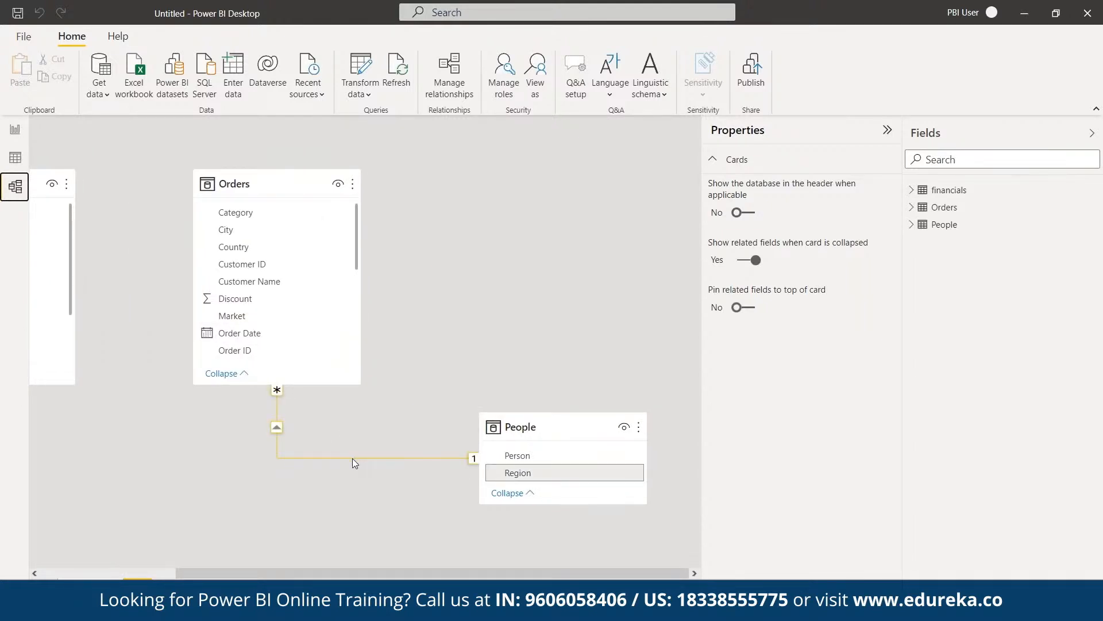
{"action": "left_click_drag", "start_coordinate": [354, 263], "coordinate": [362, 313]}
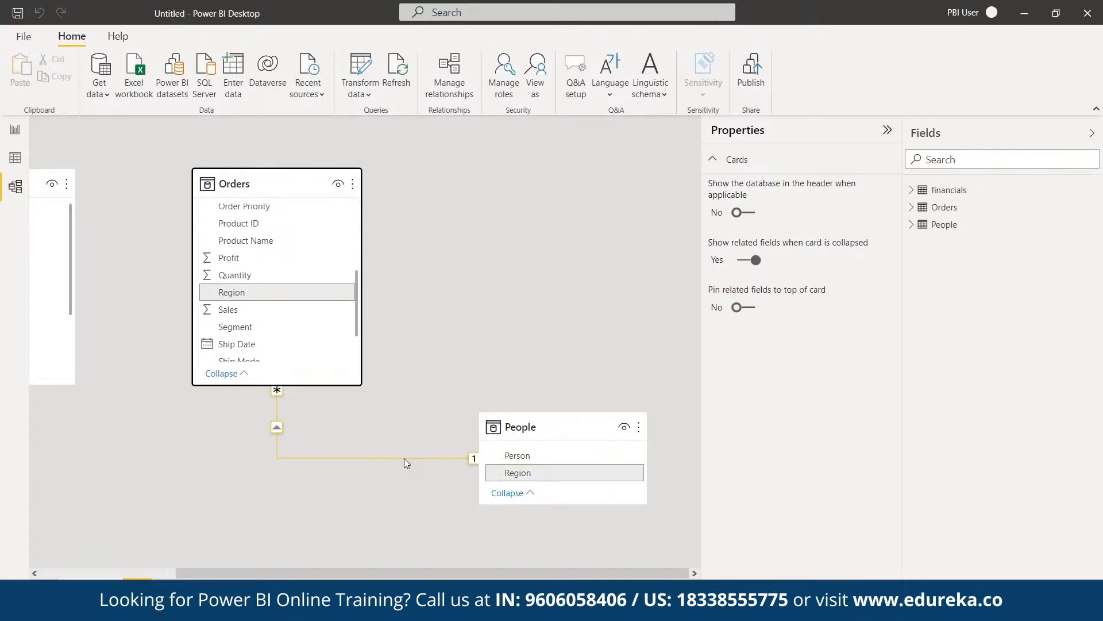
Add an enlarged table visual to the empty report page and fill it with the Person field from People
{"action": "left_click", "coordinate": [15, 129]}
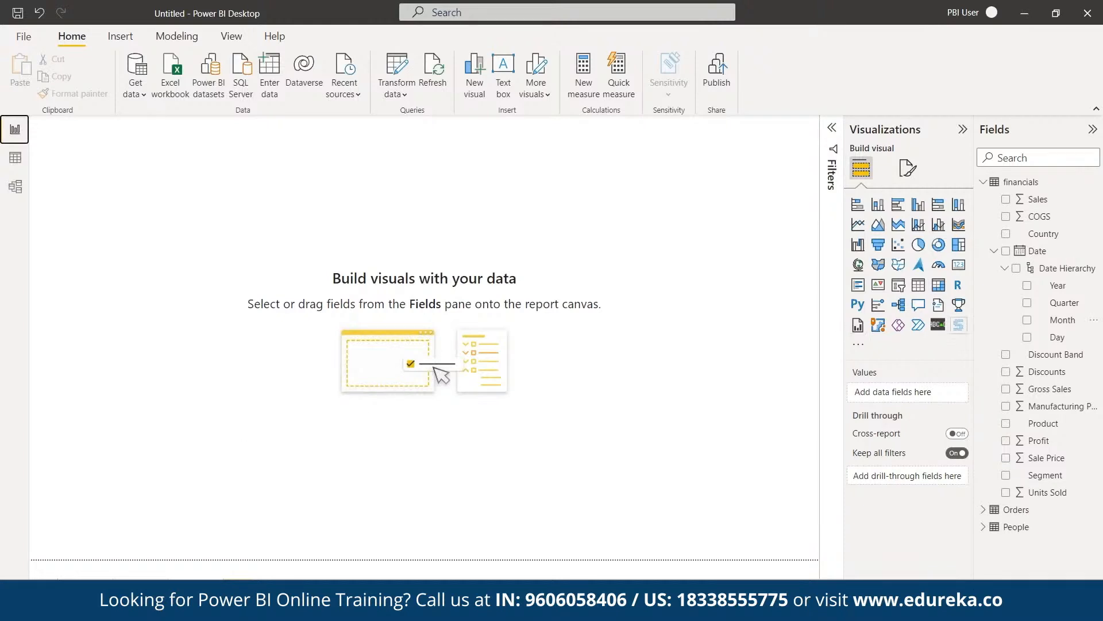
{"action": "left_click", "coordinate": [984, 183]}
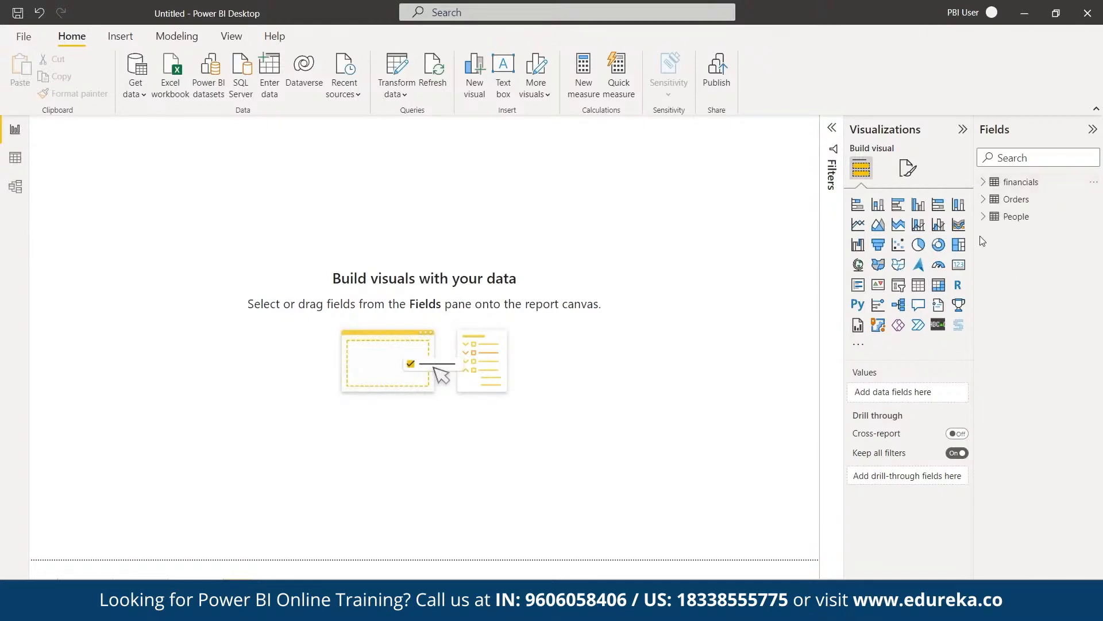
{"action": "left_click", "coordinate": [982, 218]}
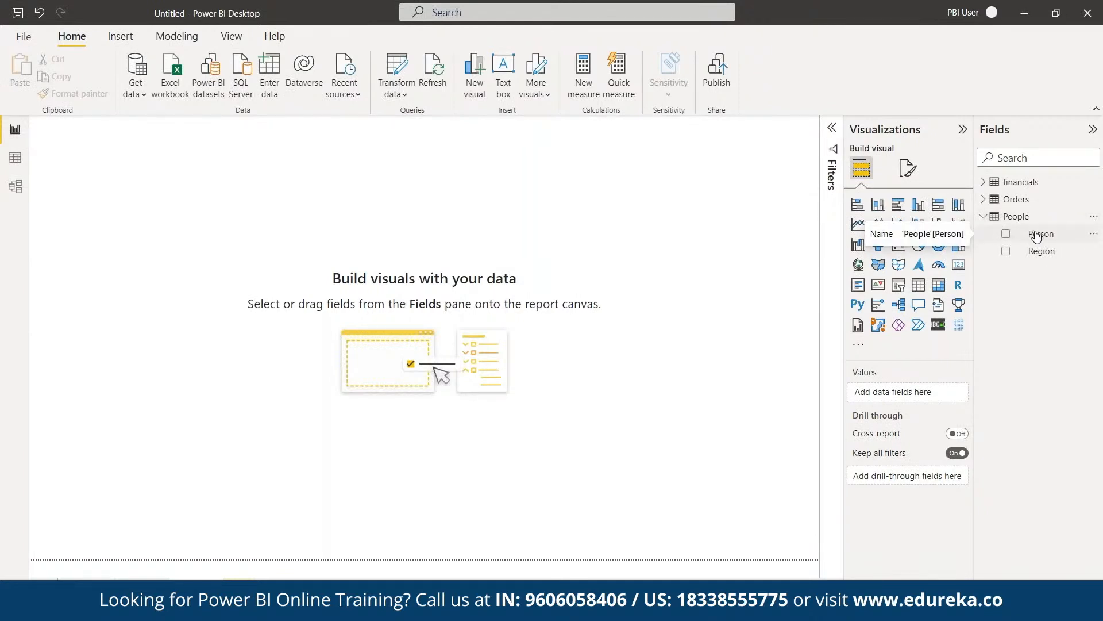
{"action": "left_click", "coordinate": [918, 288]}
{"action": "left_click_drag", "start_coordinate": [208, 289], "coordinate": [362, 472]}
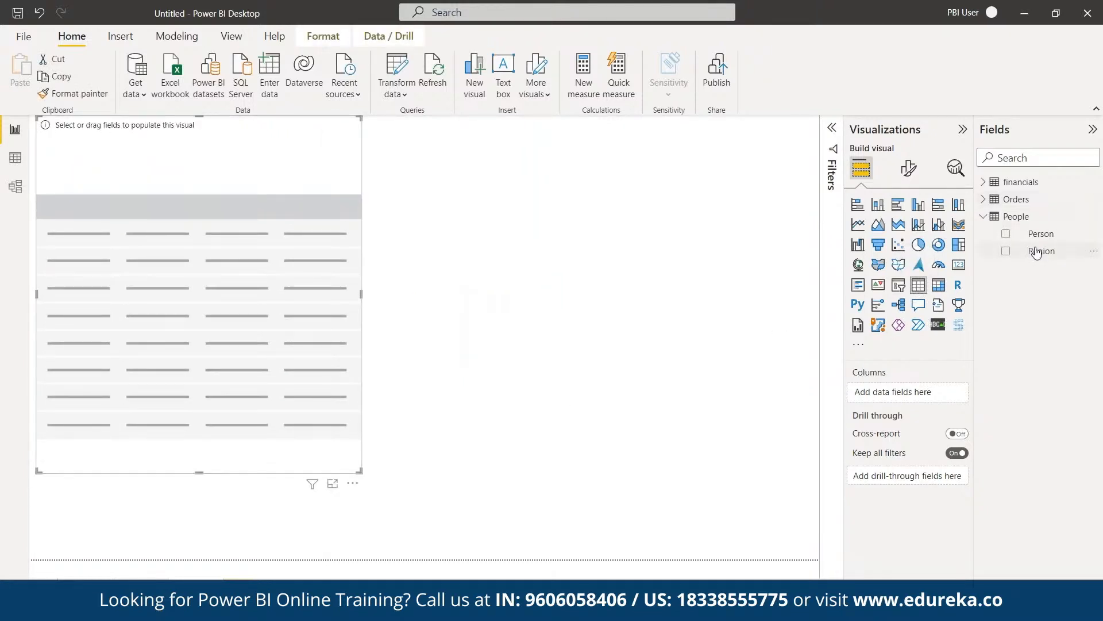
{"action": "left_click_drag", "start_coordinate": [1041, 235], "coordinate": [124, 204]}
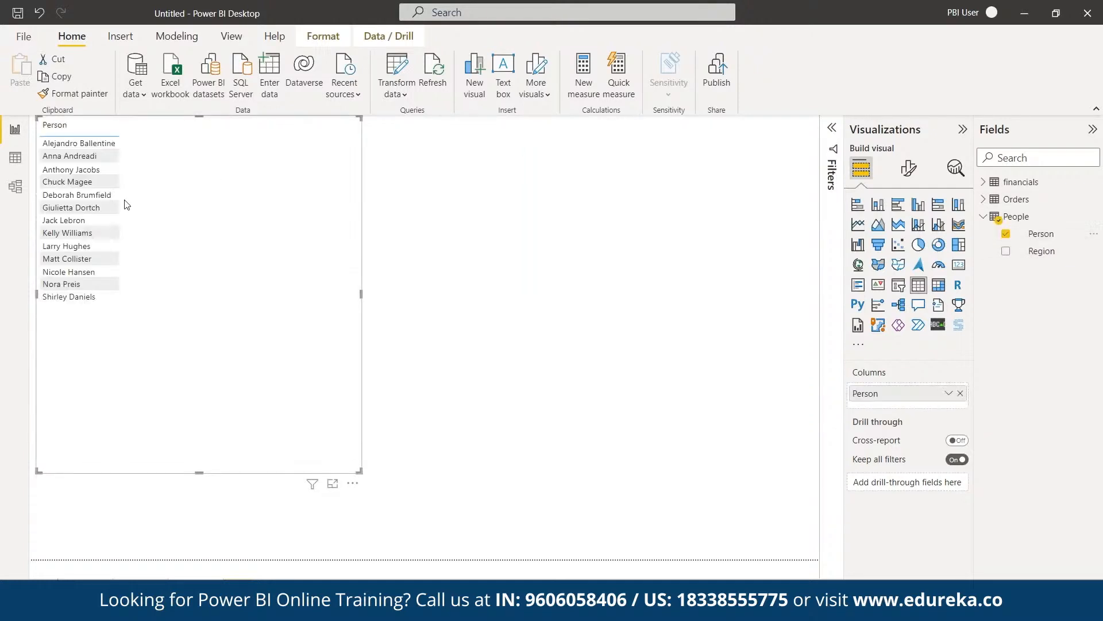
Add the Sales field from Orders to the table as a second column beside Person
{"action": "left_click", "coordinate": [984, 199]}
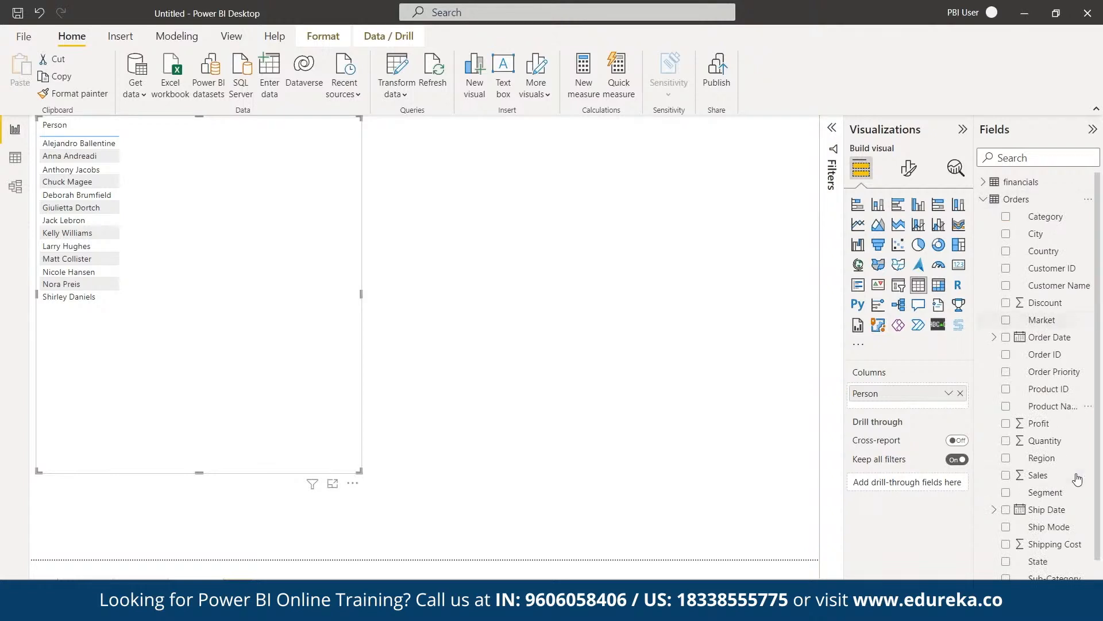
{"action": "left_click_drag", "start_coordinate": [1100, 501], "coordinate": [1097, 528]}
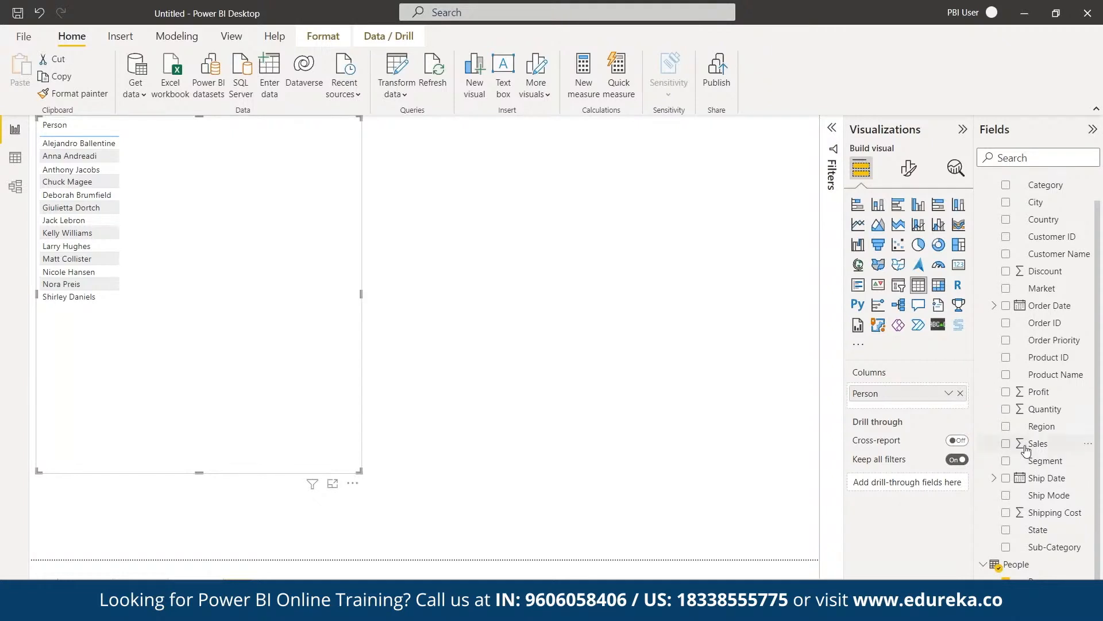
{"action": "left_click_drag", "start_coordinate": [1045, 449], "coordinate": [196, 130]}
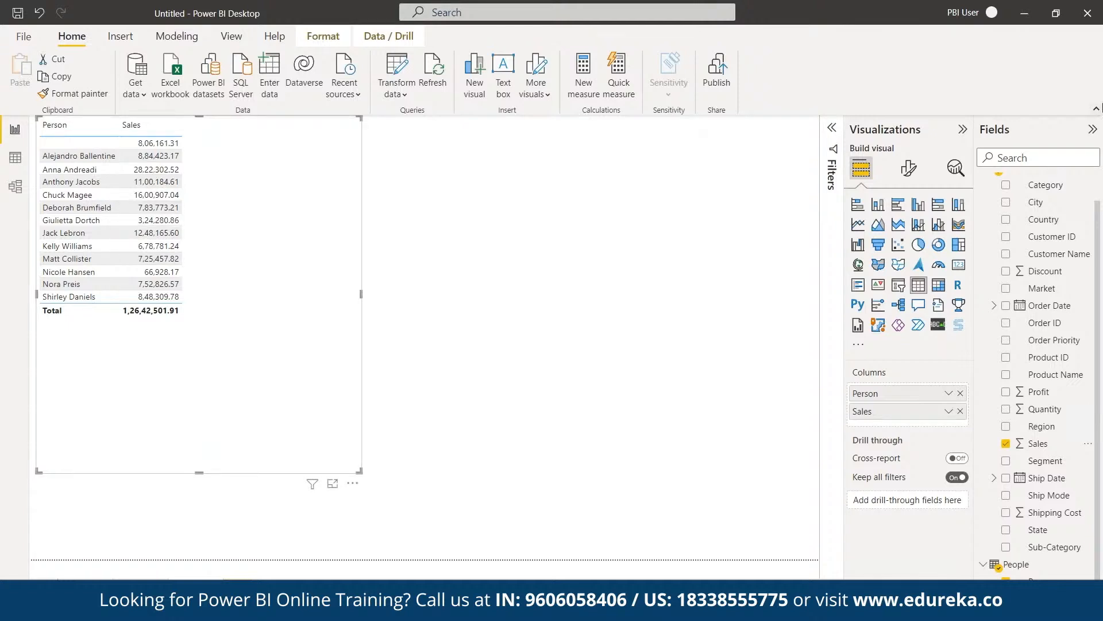
Set the font size of the table's values to 13
{"action": "left_click", "coordinate": [908, 168]}
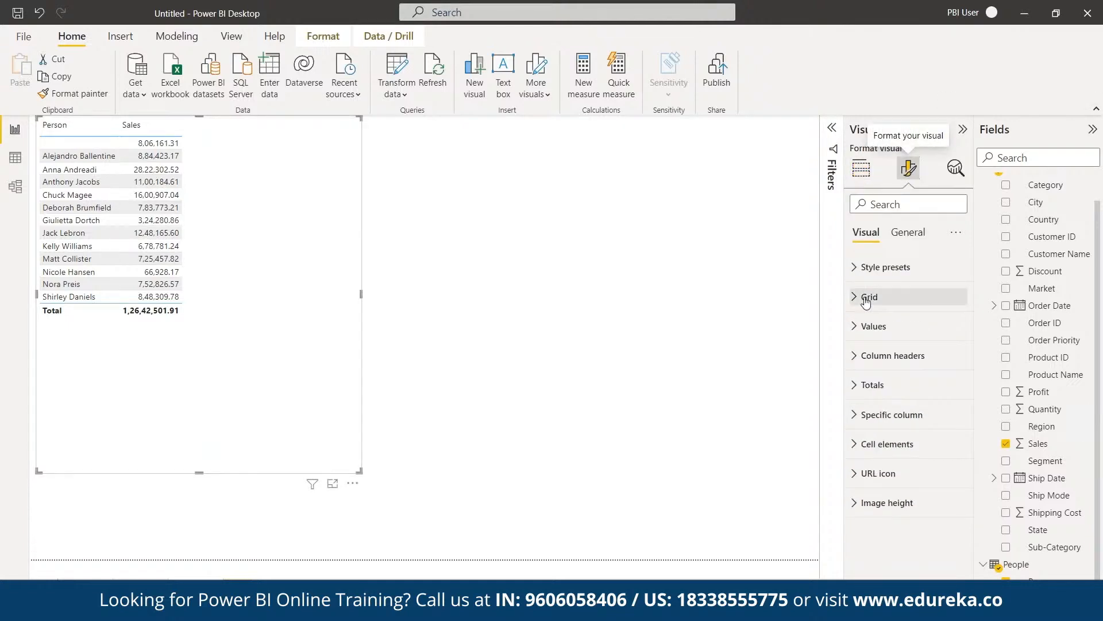
{"action": "left_click", "coordinate": [874, 326]}
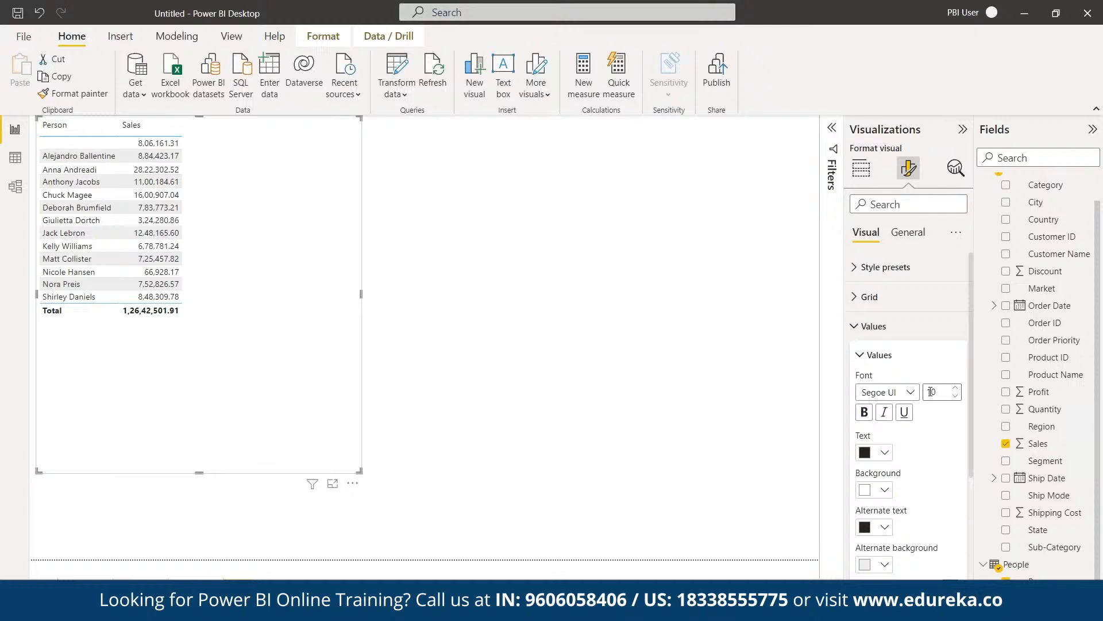
{"action": "left_click", "coordinate": [956, 388]}
{"action": "left_click", "coordinate": [957, 388]}
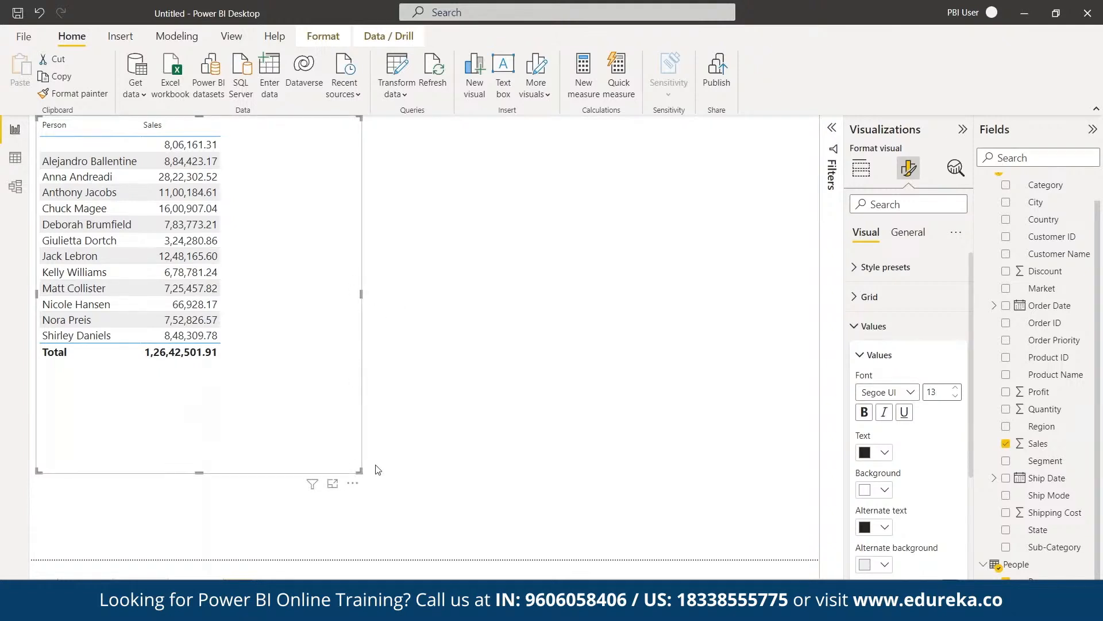
Shrink the Person and Sales table to fit its rows and review the Orders to People relationship in the data model
{"action": "left_click_drag", "start_coordinate": [360, 470], "coordinate": [251, 377]}
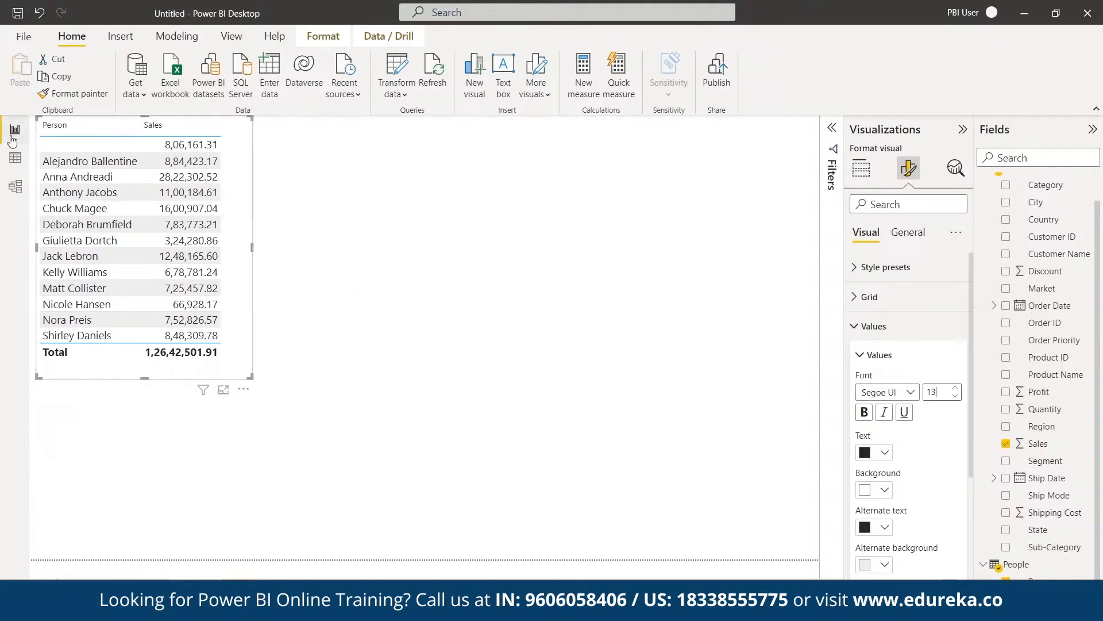
{"action": "left_click", "coordinate": [15, 186]}
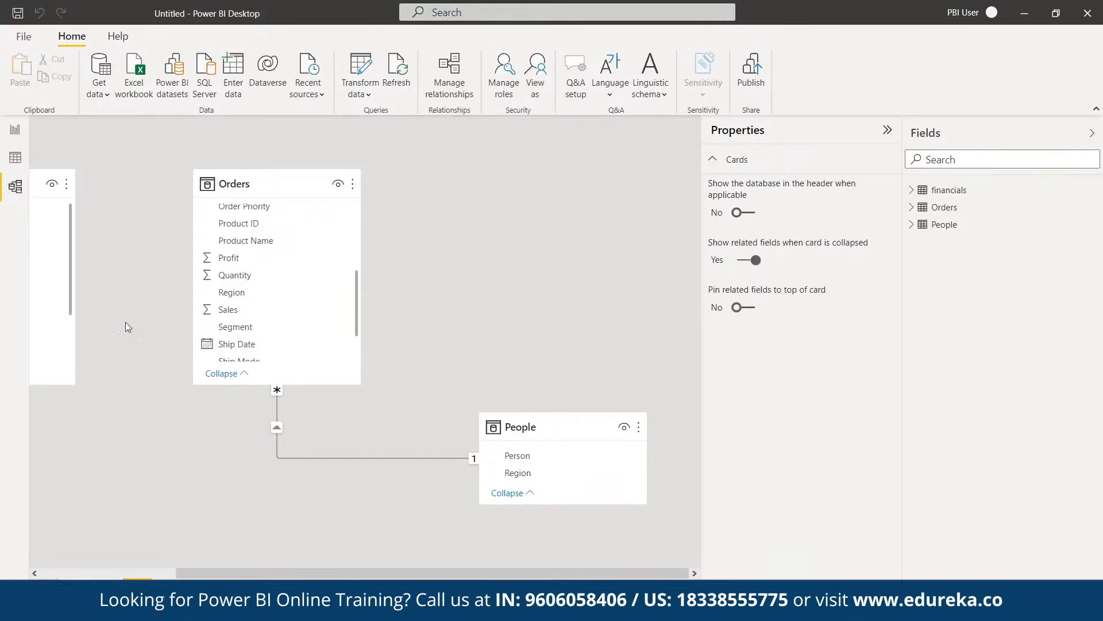
{"action": "left_click", "coordinate": [15, 133]}
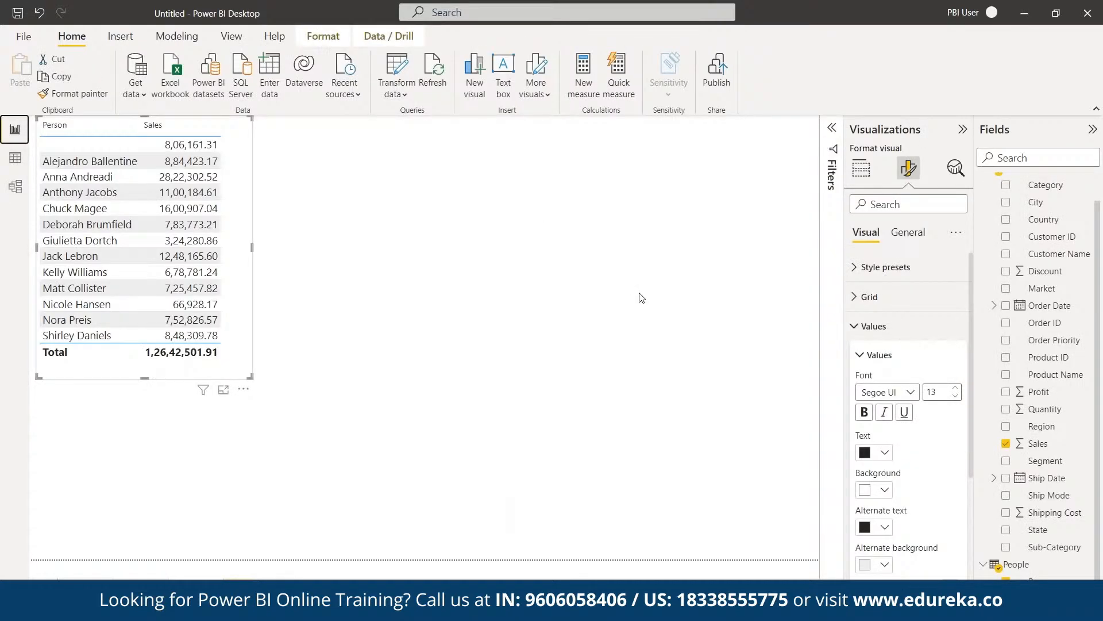
{"action": "left_click", "coordinate": [509, 274]}
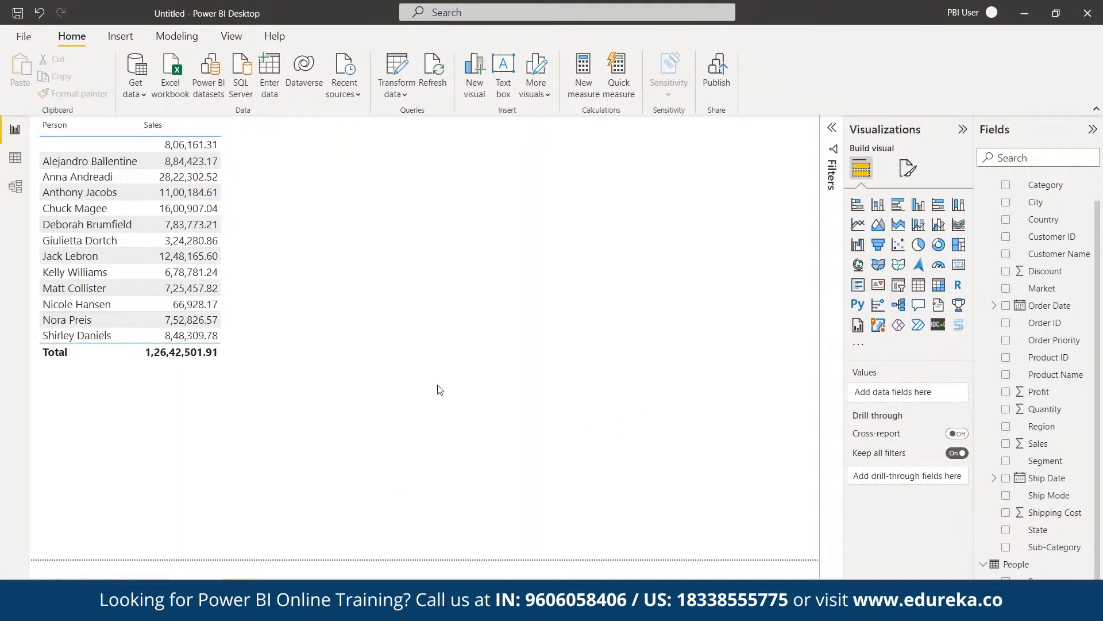
Add a filled map visual to an empty report page and enlarge it
{"action": "left_click", "coordinate": [291, 588]}
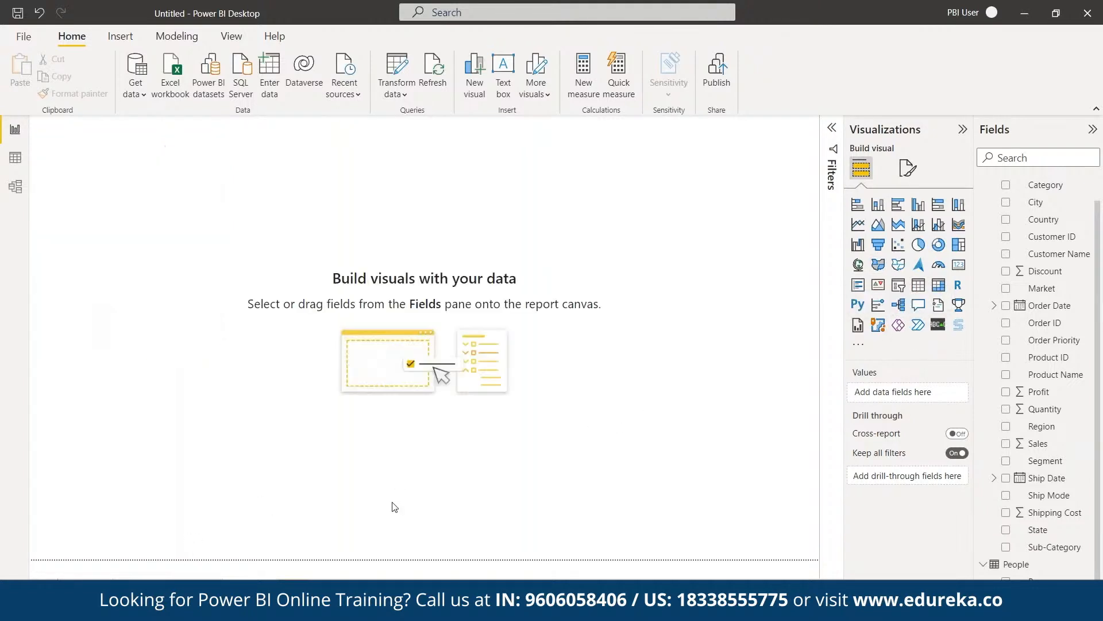
{"action": "left_click", "coordinate": [883, 266]}
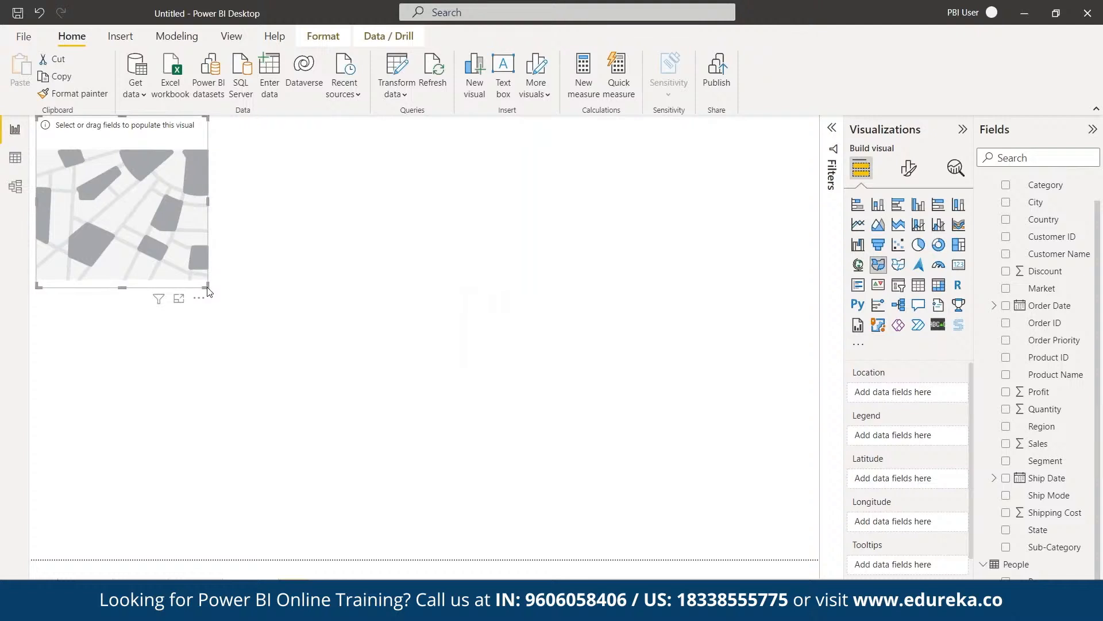
{"action": "left_click_drag", "start_coordinate": [207, 285], "coordinate": [476, 376]}
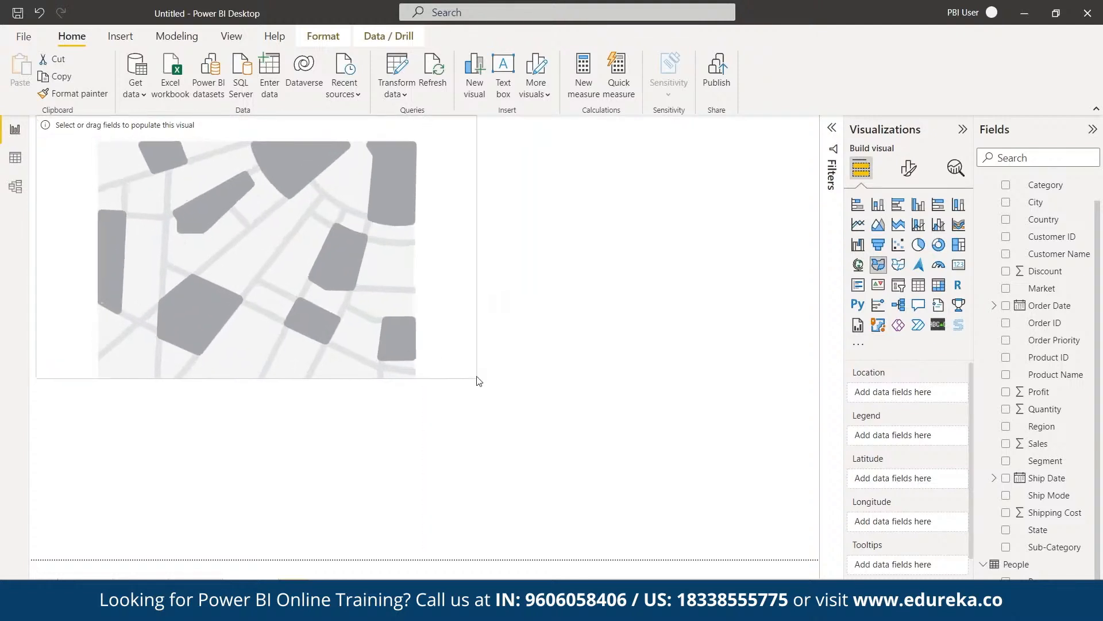
Plot the State field from Orders as the location on a further enlarged filled map, with Sales in its tooltips
{"action": "left_click_drag", "start_coordinate": [1044, 530], "coordinate": [244, 273]}
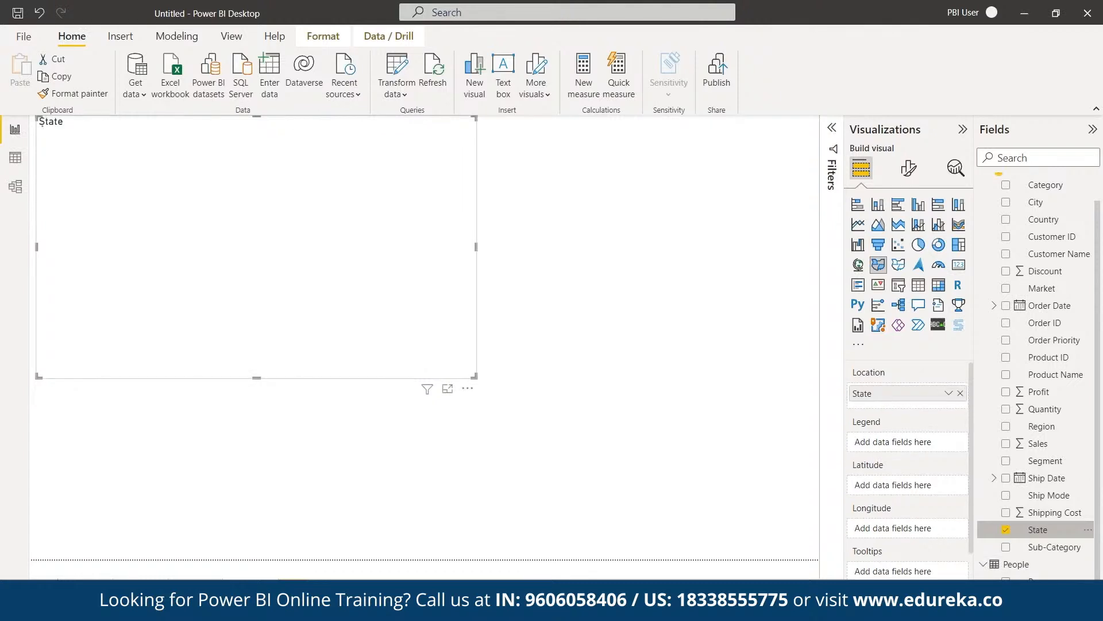
{"action": "left_click_drag", "start_coordinate": [476, 380], "coordinate": [639, 446]}
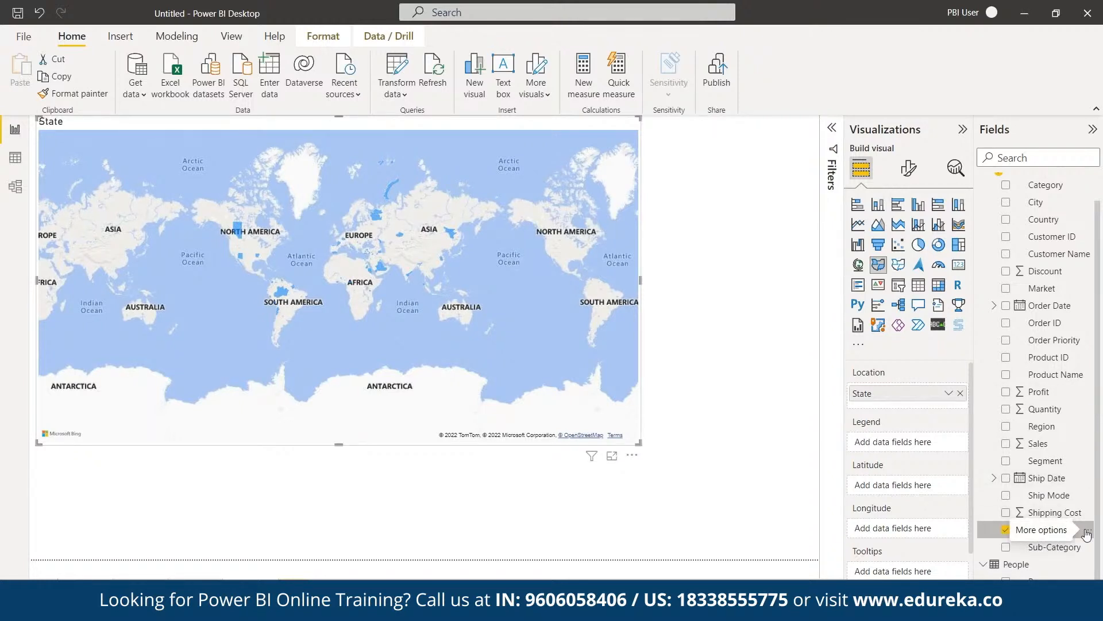
{"action": "left_click", "coordinate": [1006, 443]}
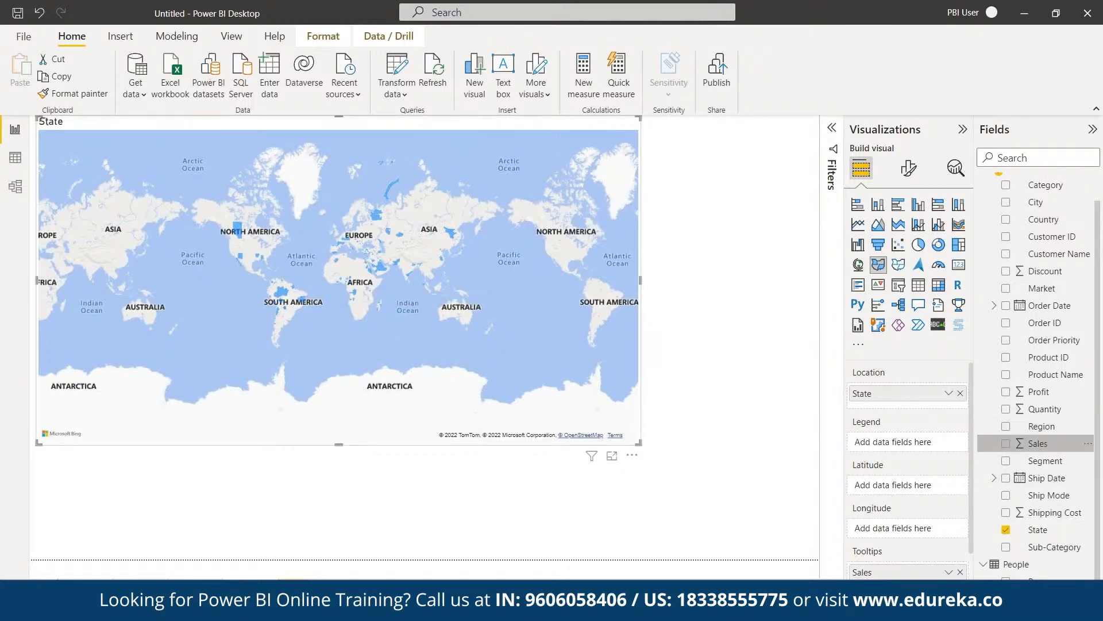